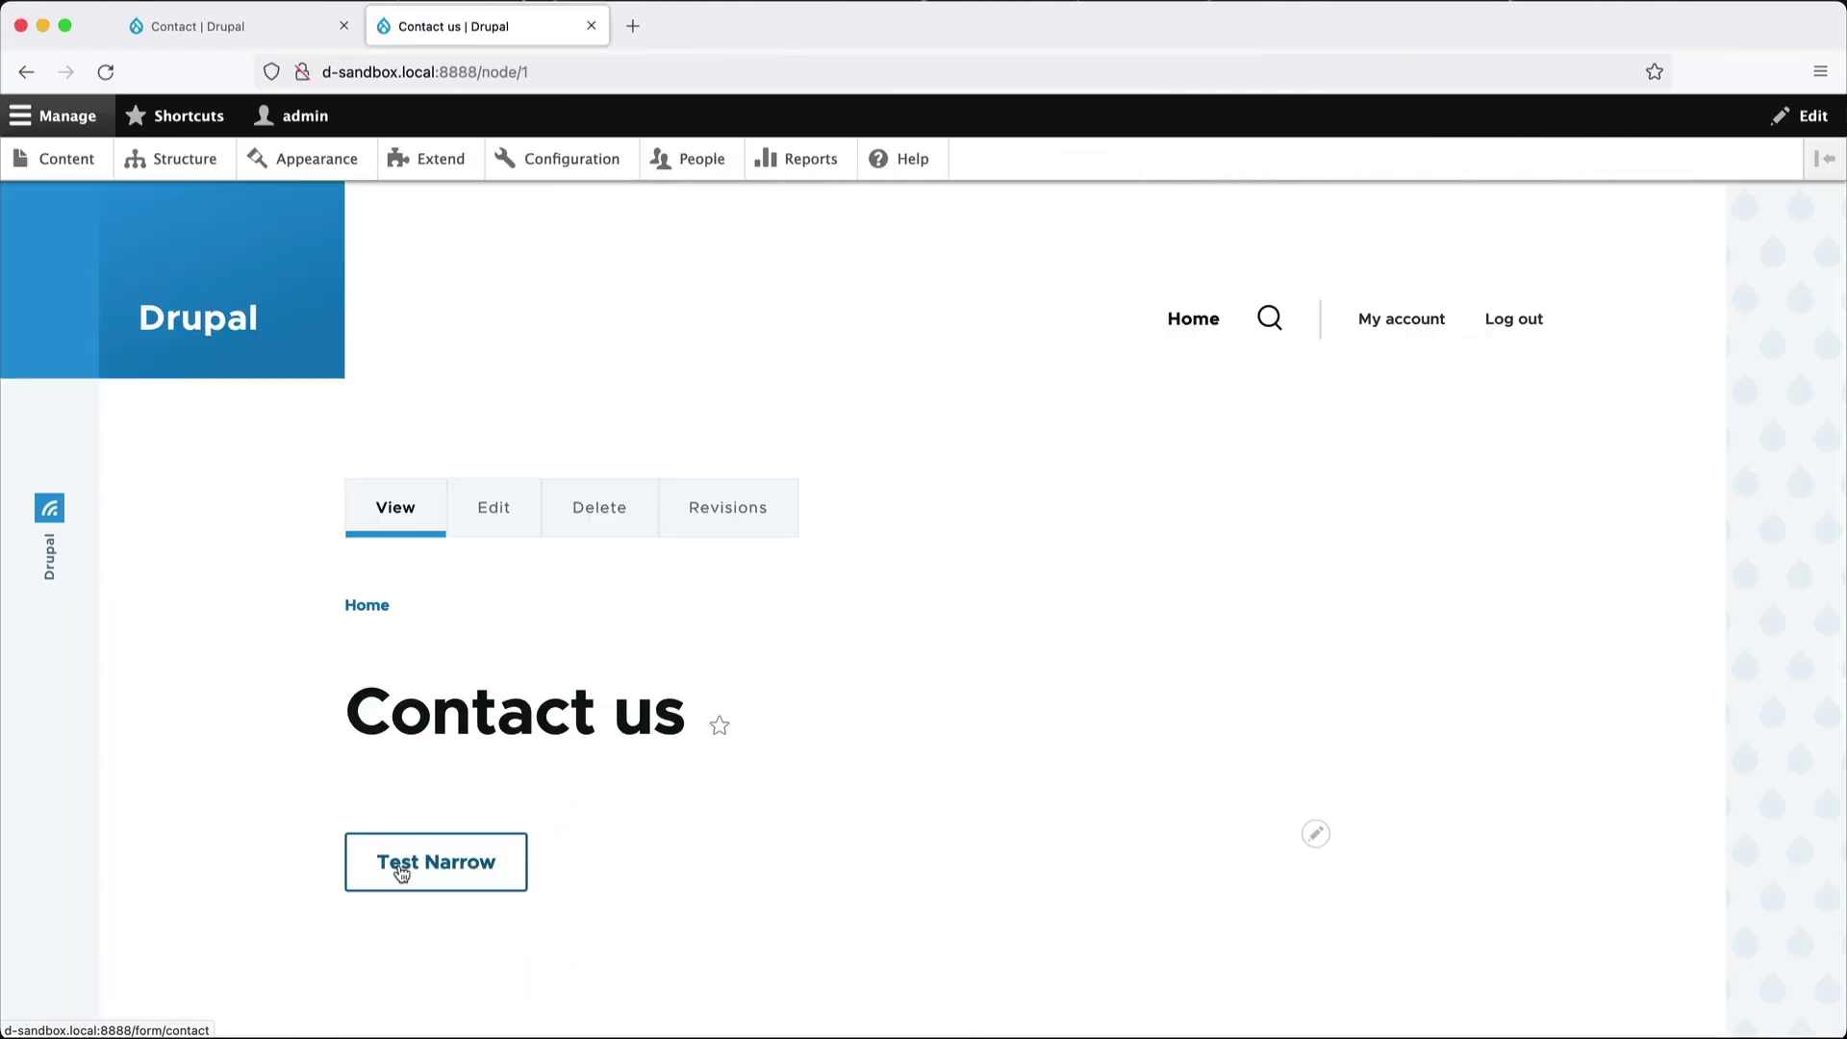
Preview the Contact webform in a Test Narrow dialog, then move to the terminal.
{"action": "left_click", "coordinate": [399, 869]}
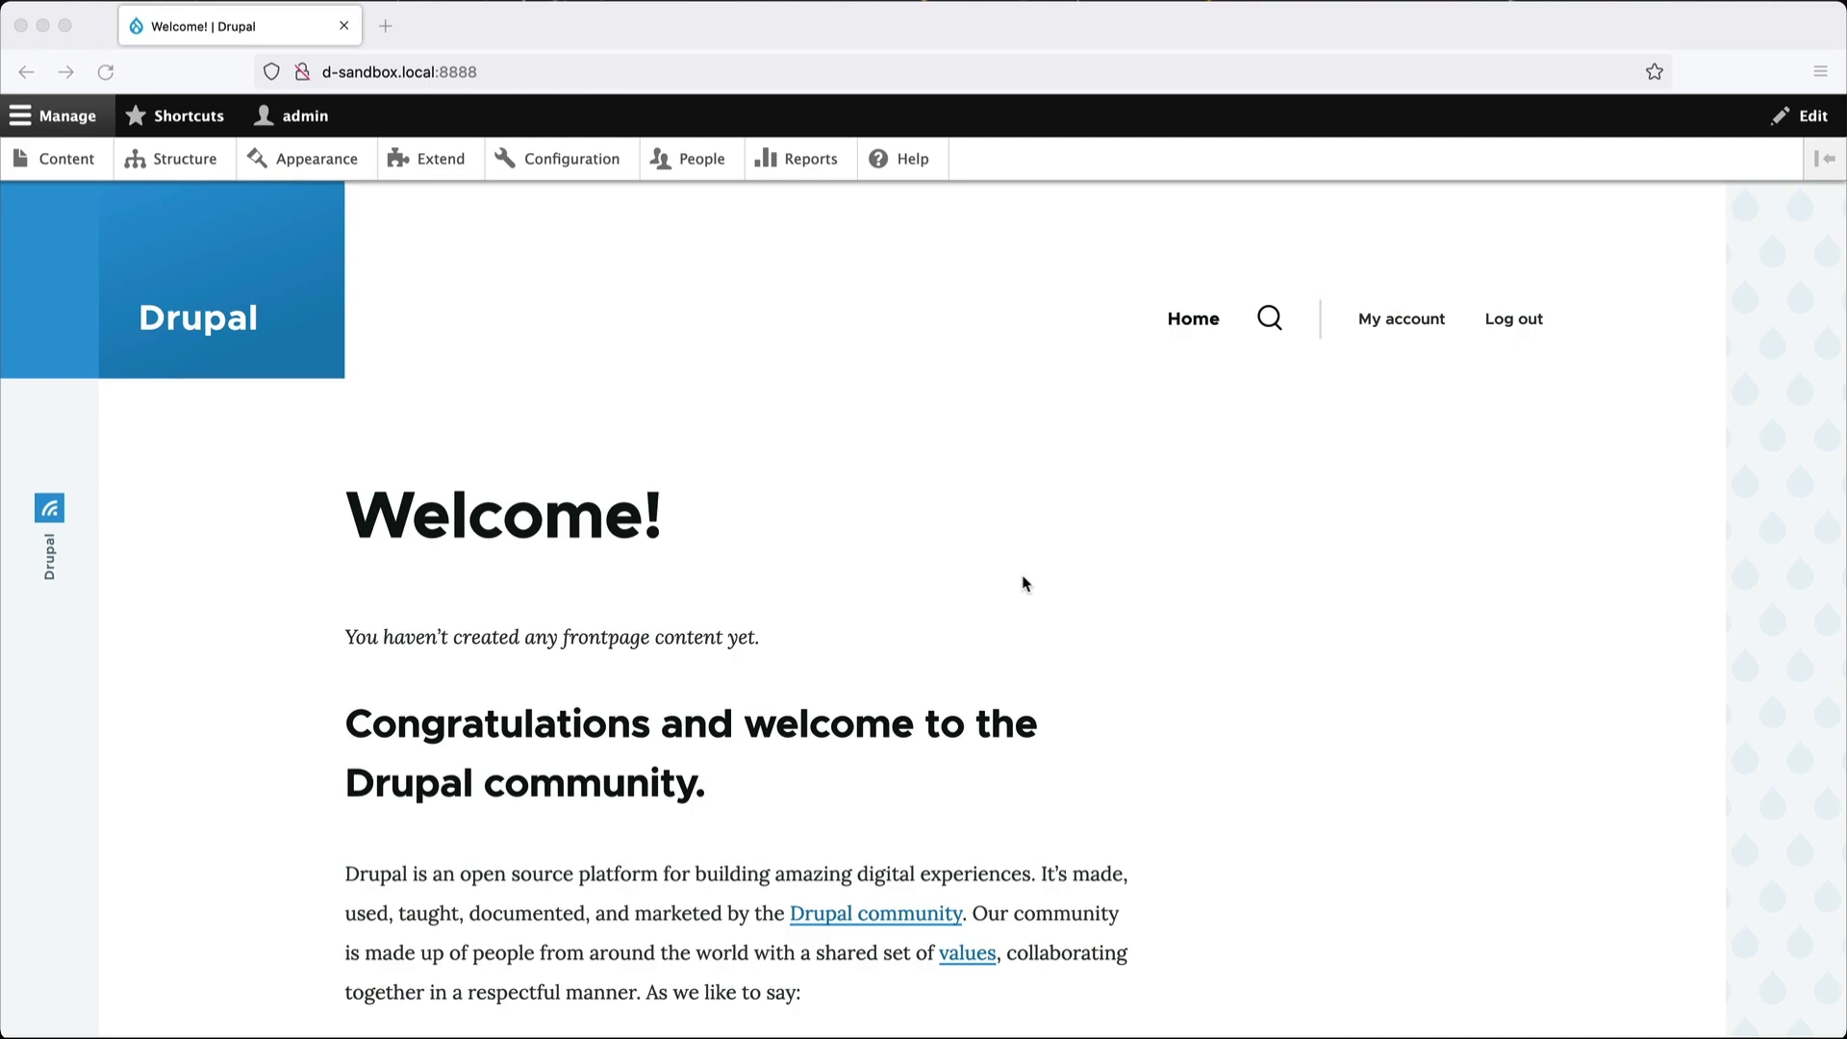
{"action": "key", "text": "super+Tab"}
{"action": "key", "text": "super+Tab"}
{"action": "key", "text": "super+Tab"}
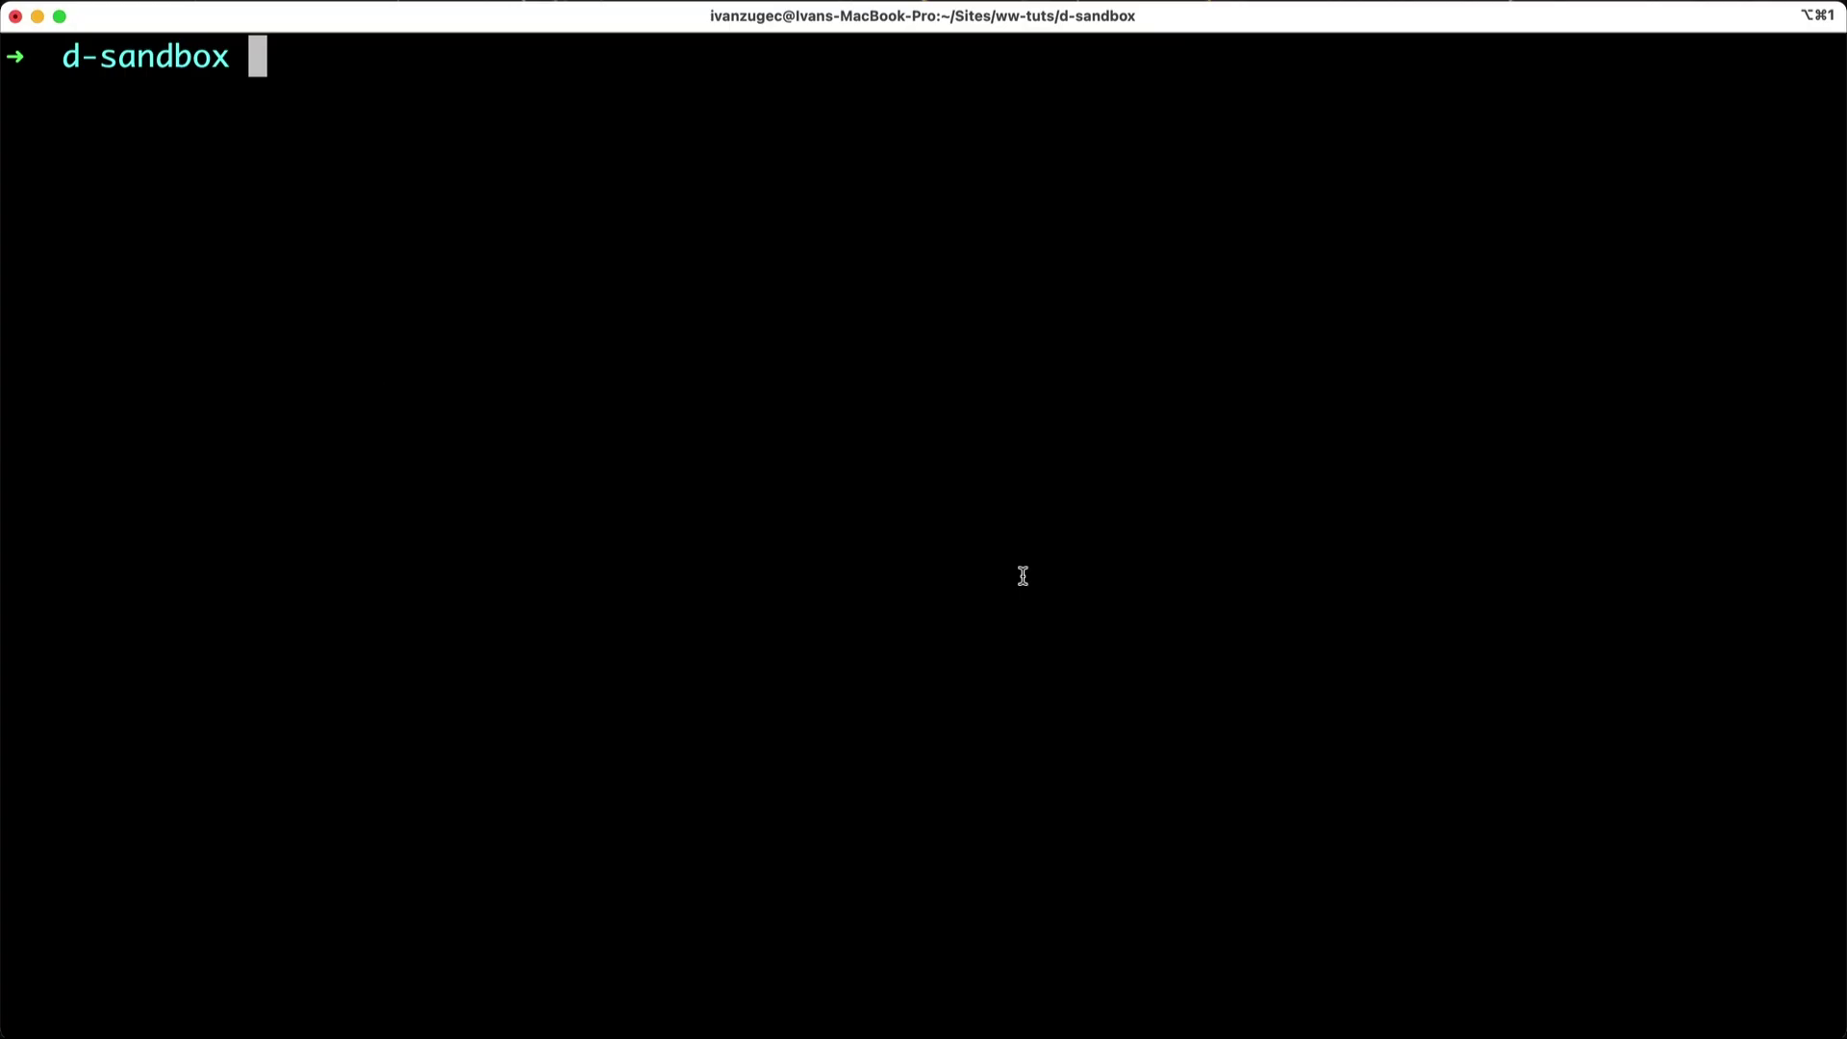
Run 'composer require drupal/webform' in the d-sandbox project terminal.
{"action": "type", "text": "composer require drupal"}
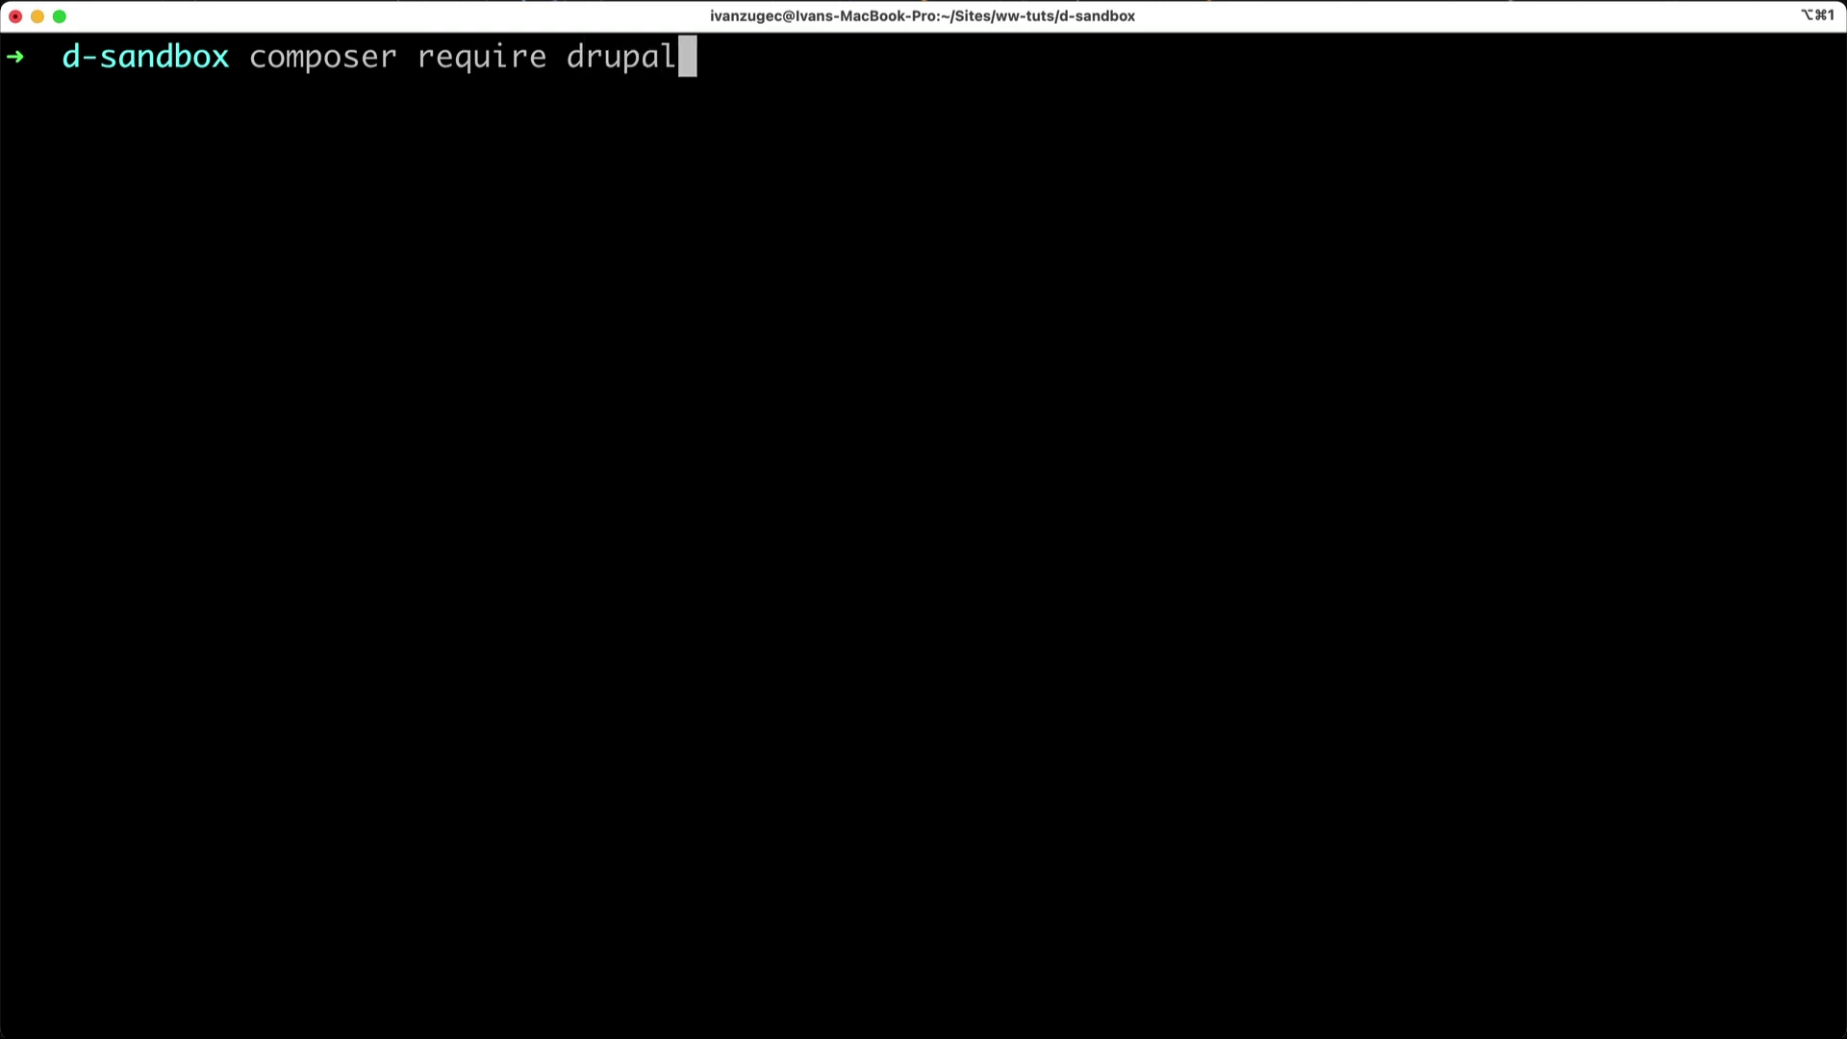
{"action": "type", "text": "/webform"}
{"action": "key", "text": "Return"}
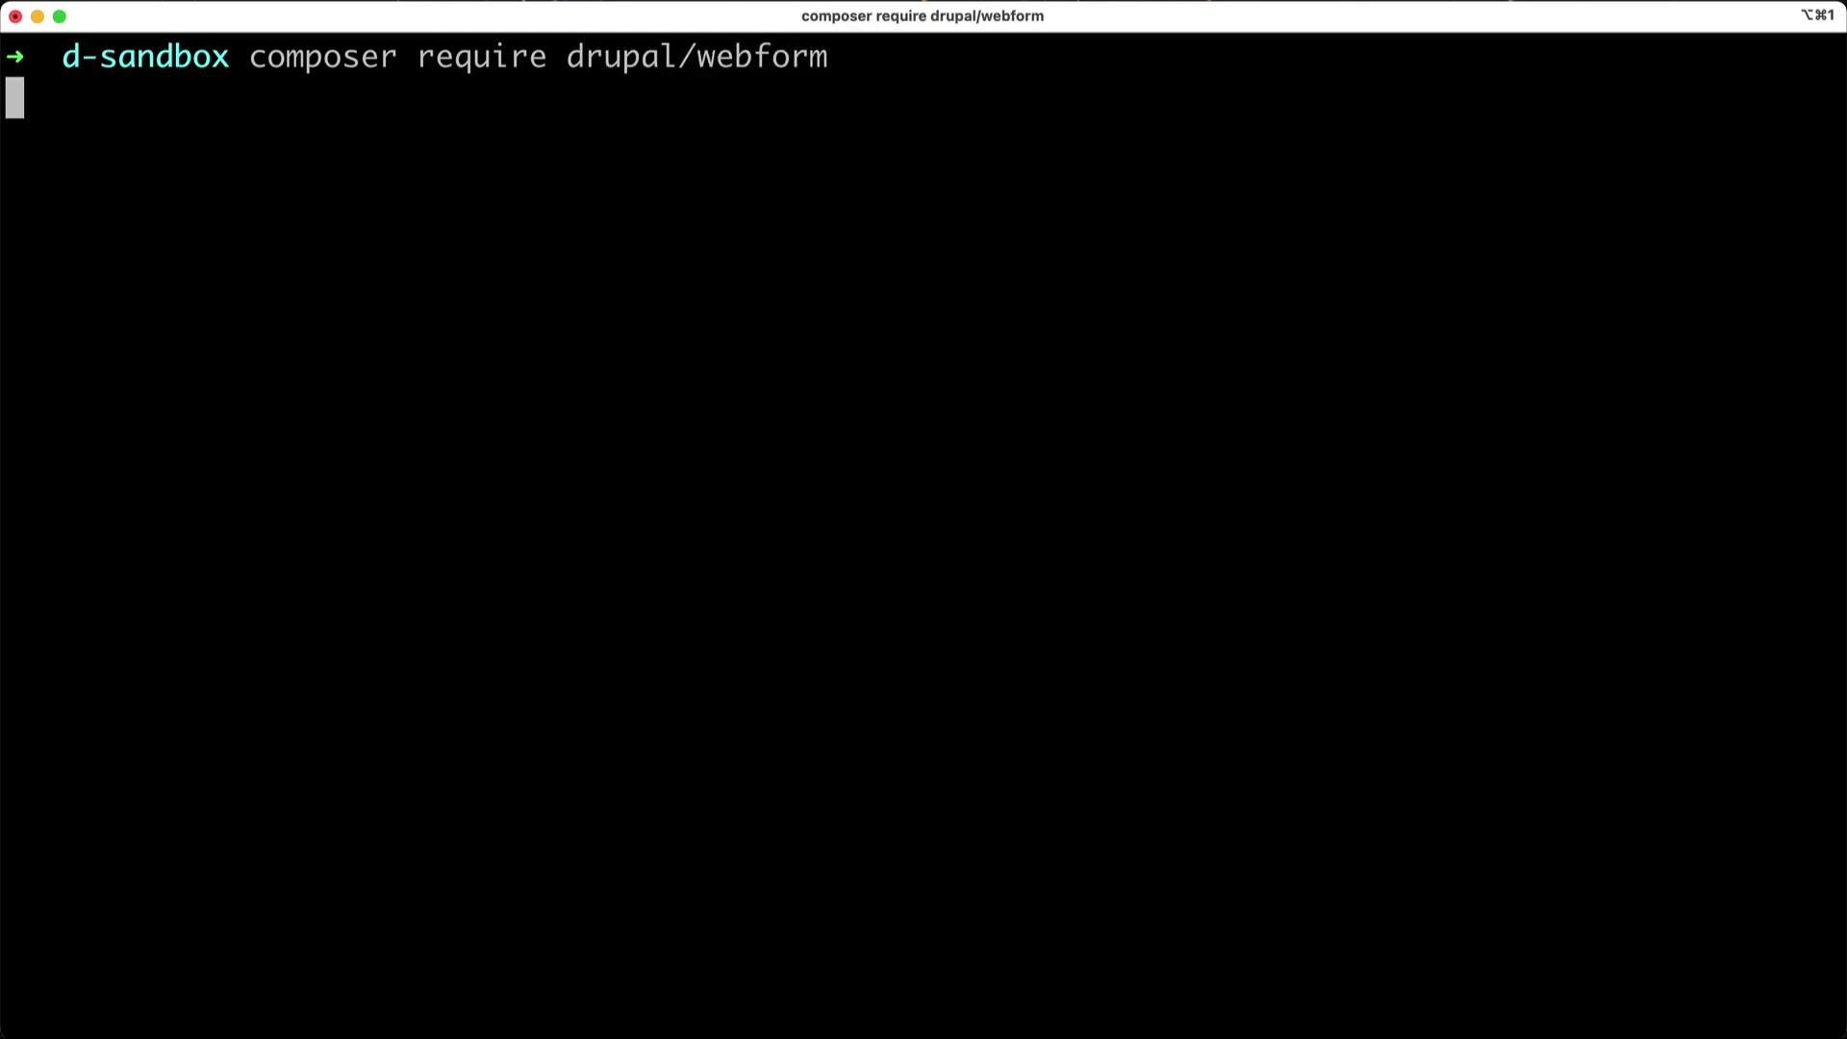
{"action": "key", "text": "super+Tab"}
{"action": "key", "text": "super+Tab"}
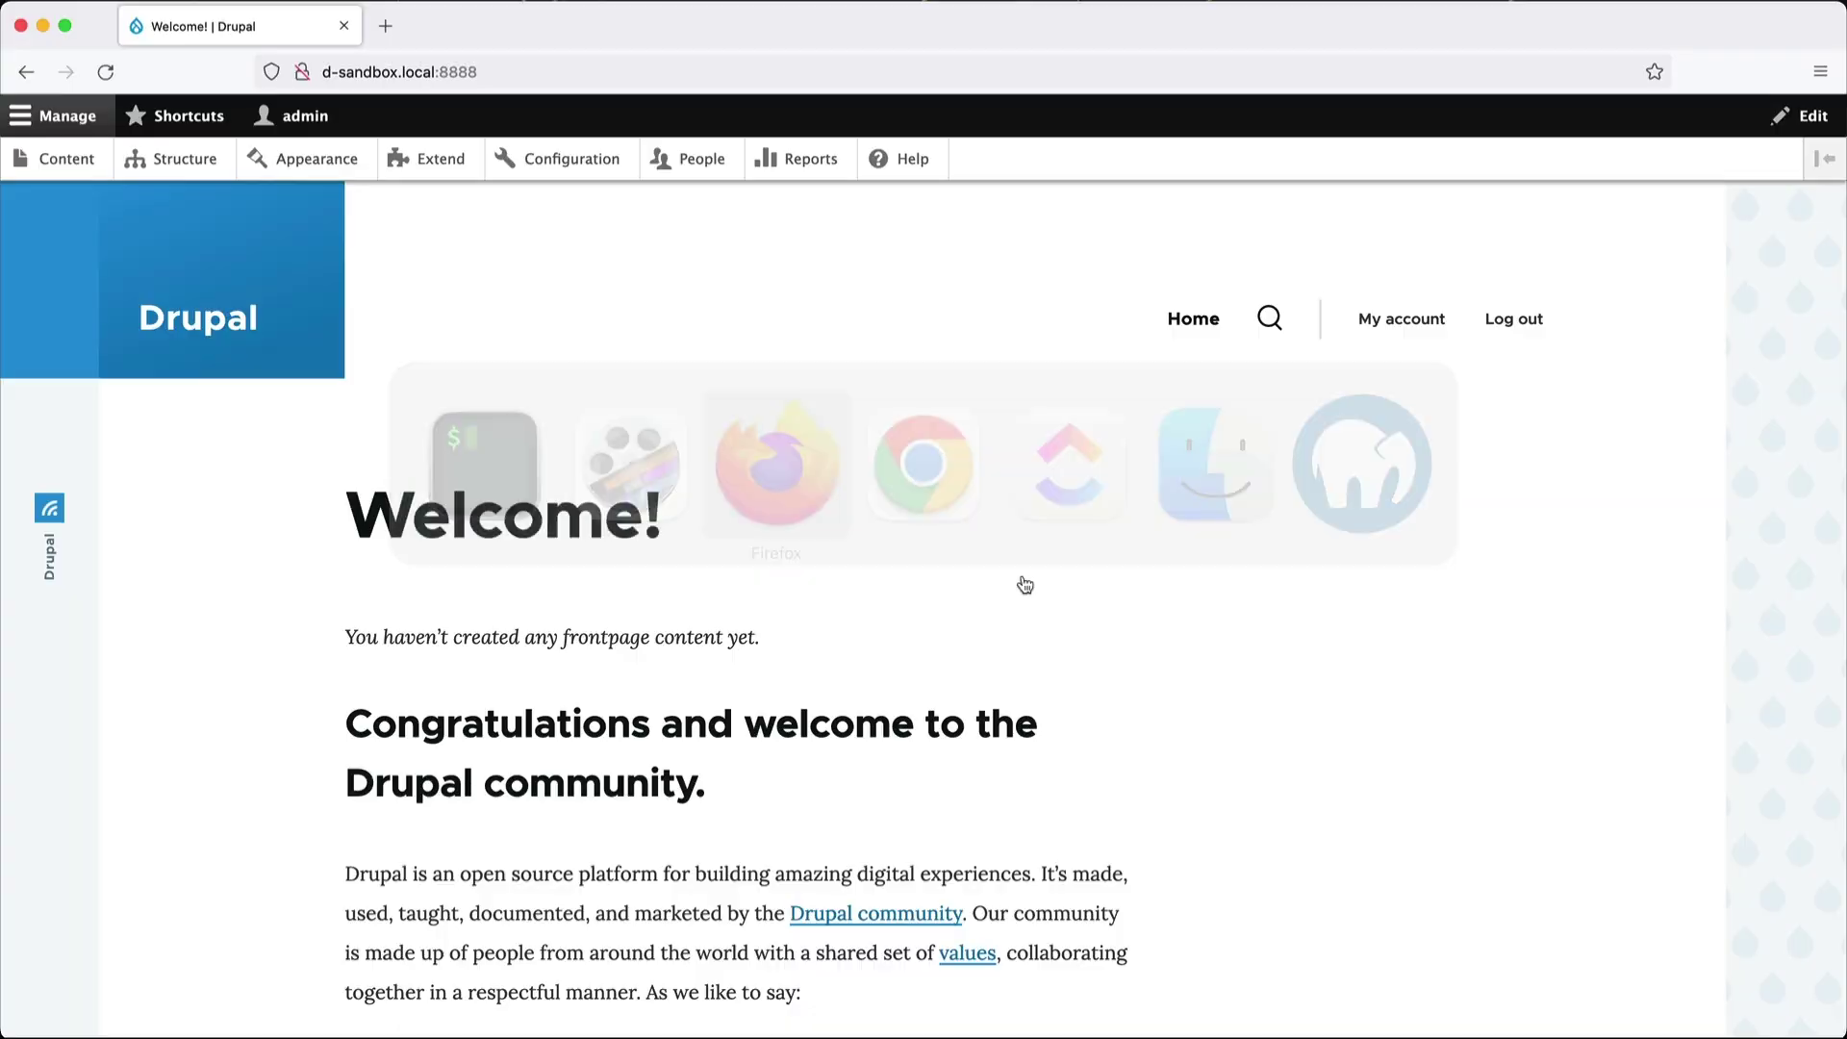
Filter the Extend list by 'webform' and install the Webform and Webform UI modules.
{"action": "left_click", "coordinate": [472, 176]}
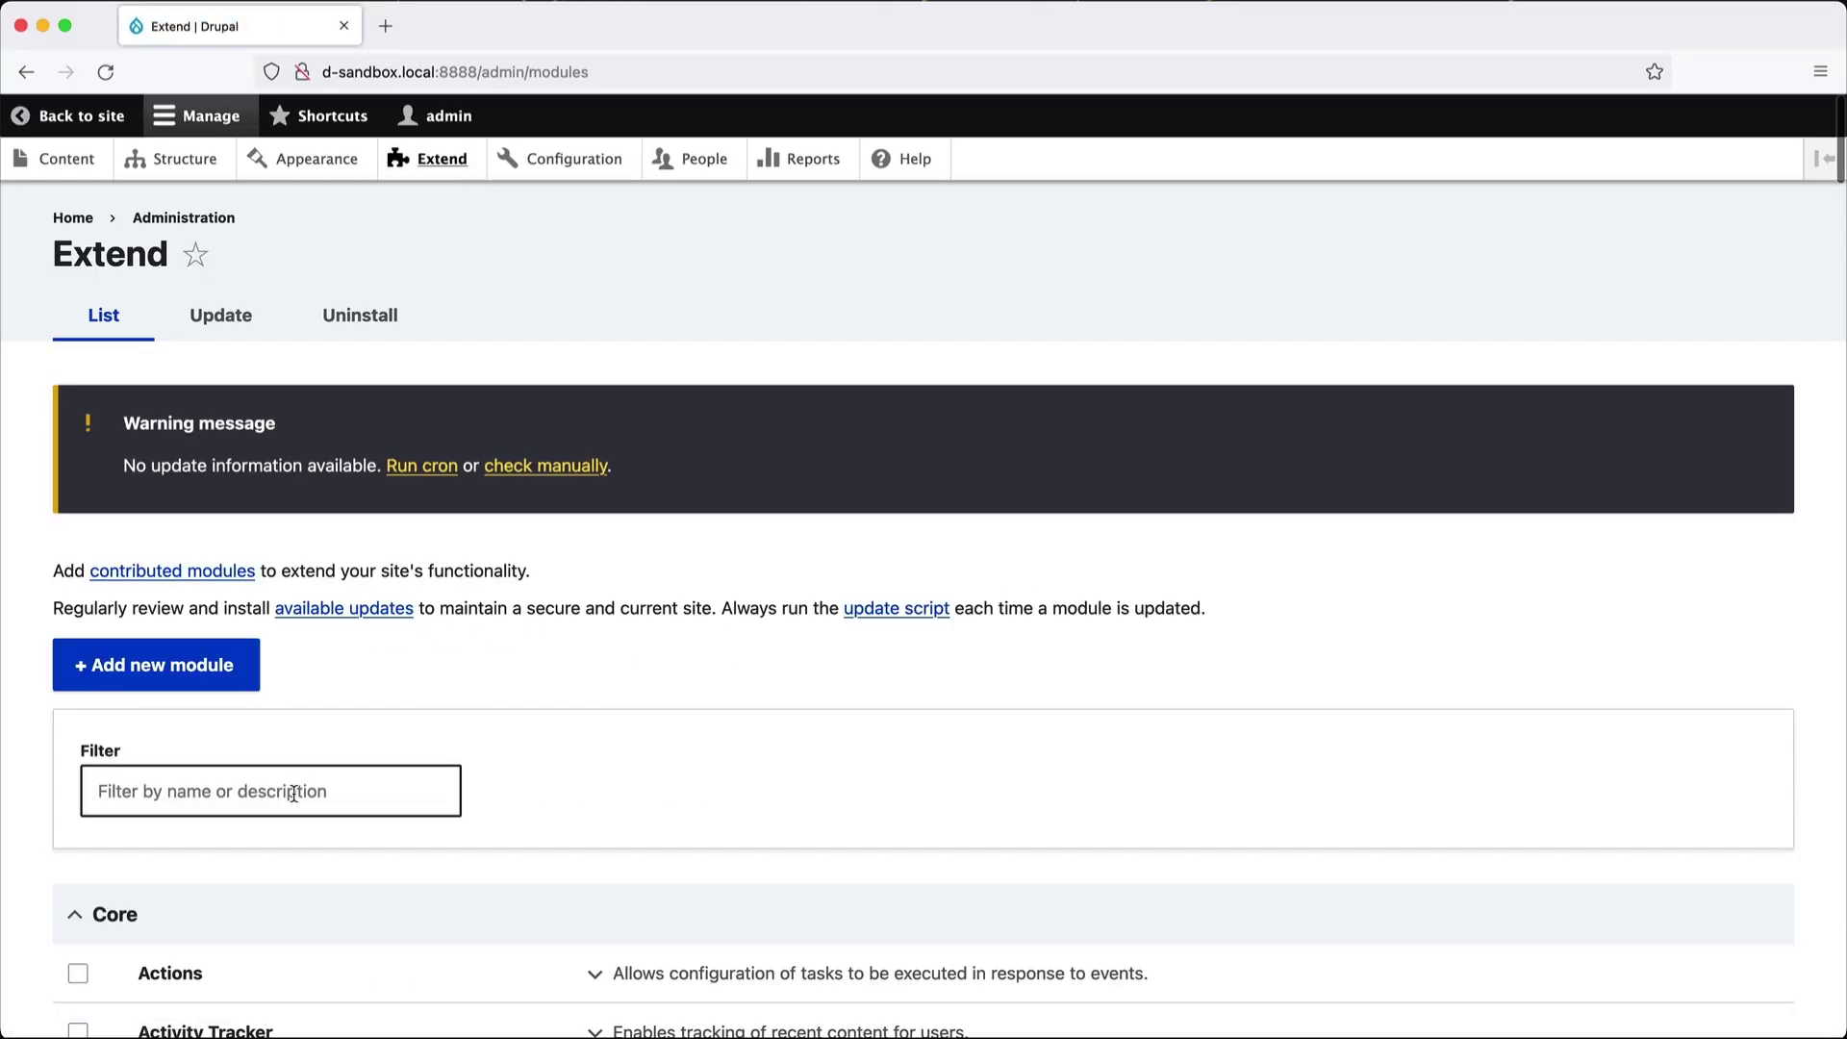
{"action": "left_click", "coordinate": [346, 783]}
{"action": "type", "text": "webform"}
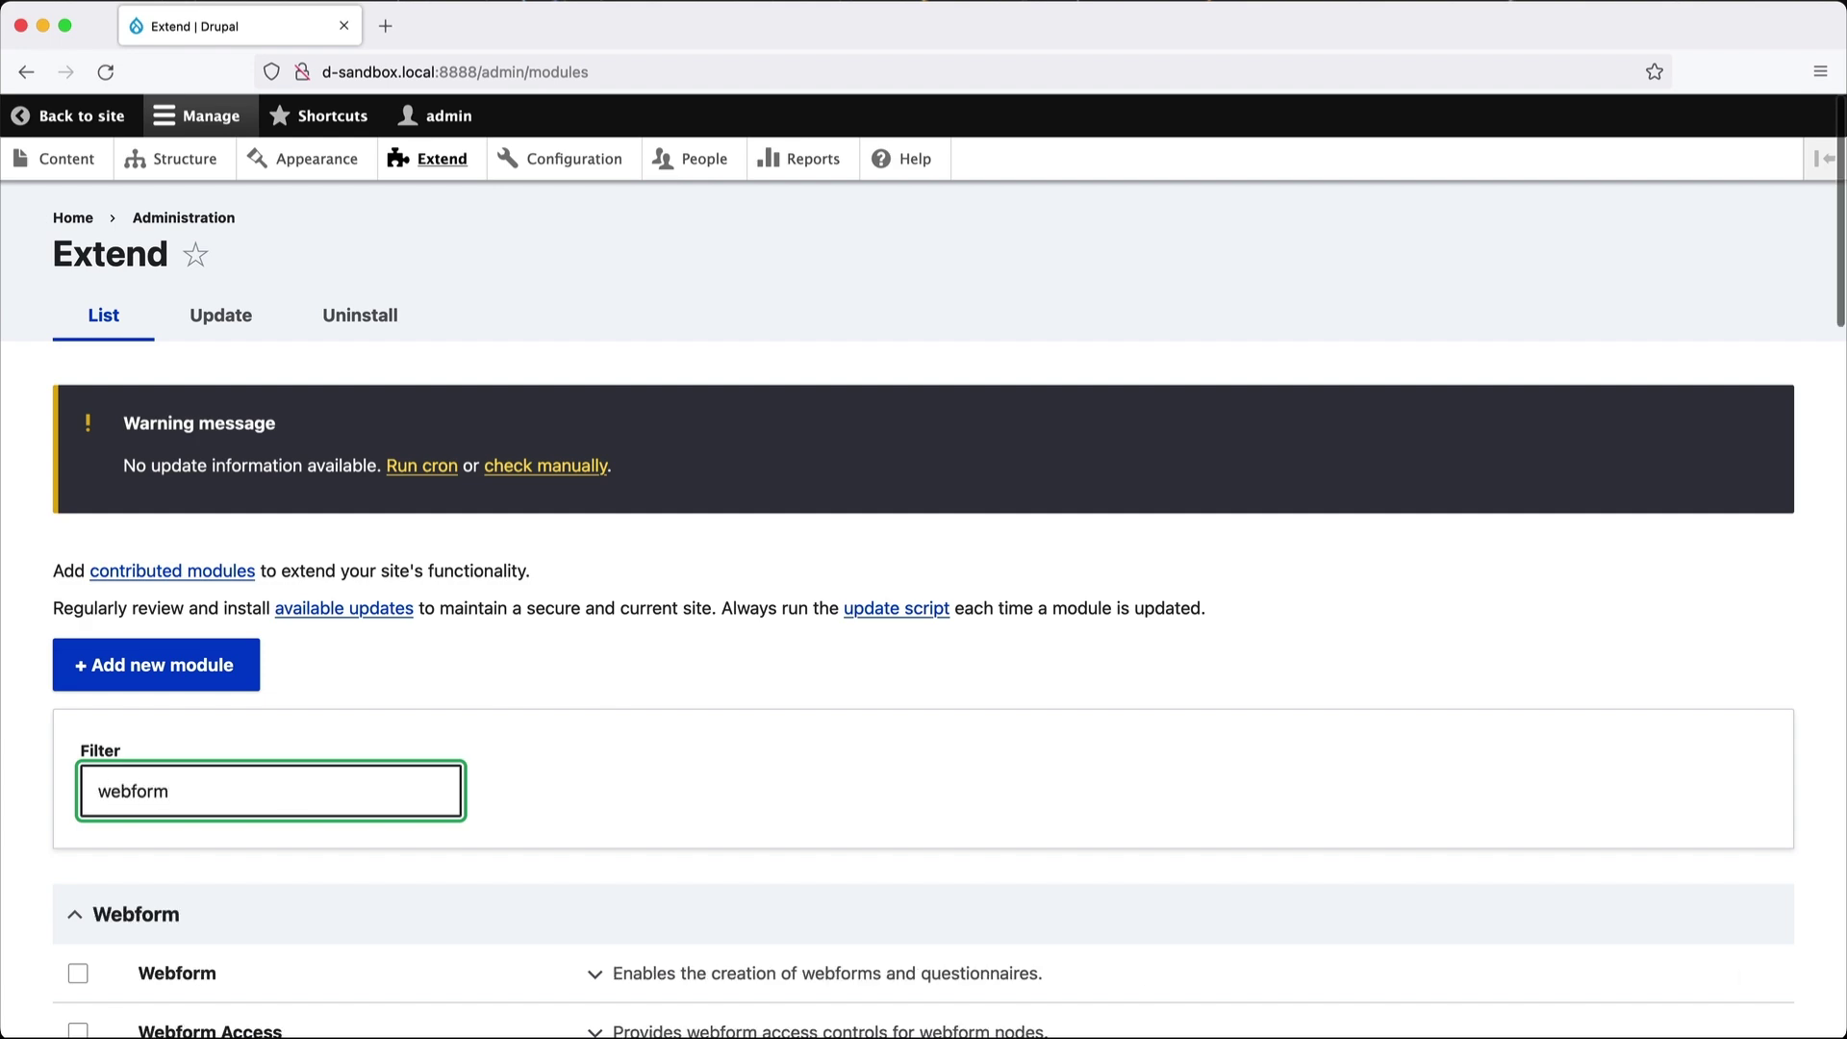
{"action": "scroll", "coordinate": [301, 783], "scroll_direction": "down", "scroll_amount": 10}
{"action": "scroll", "coordinate": [449, 629], "scroll_direction": "down", "scroll_amount": 9}
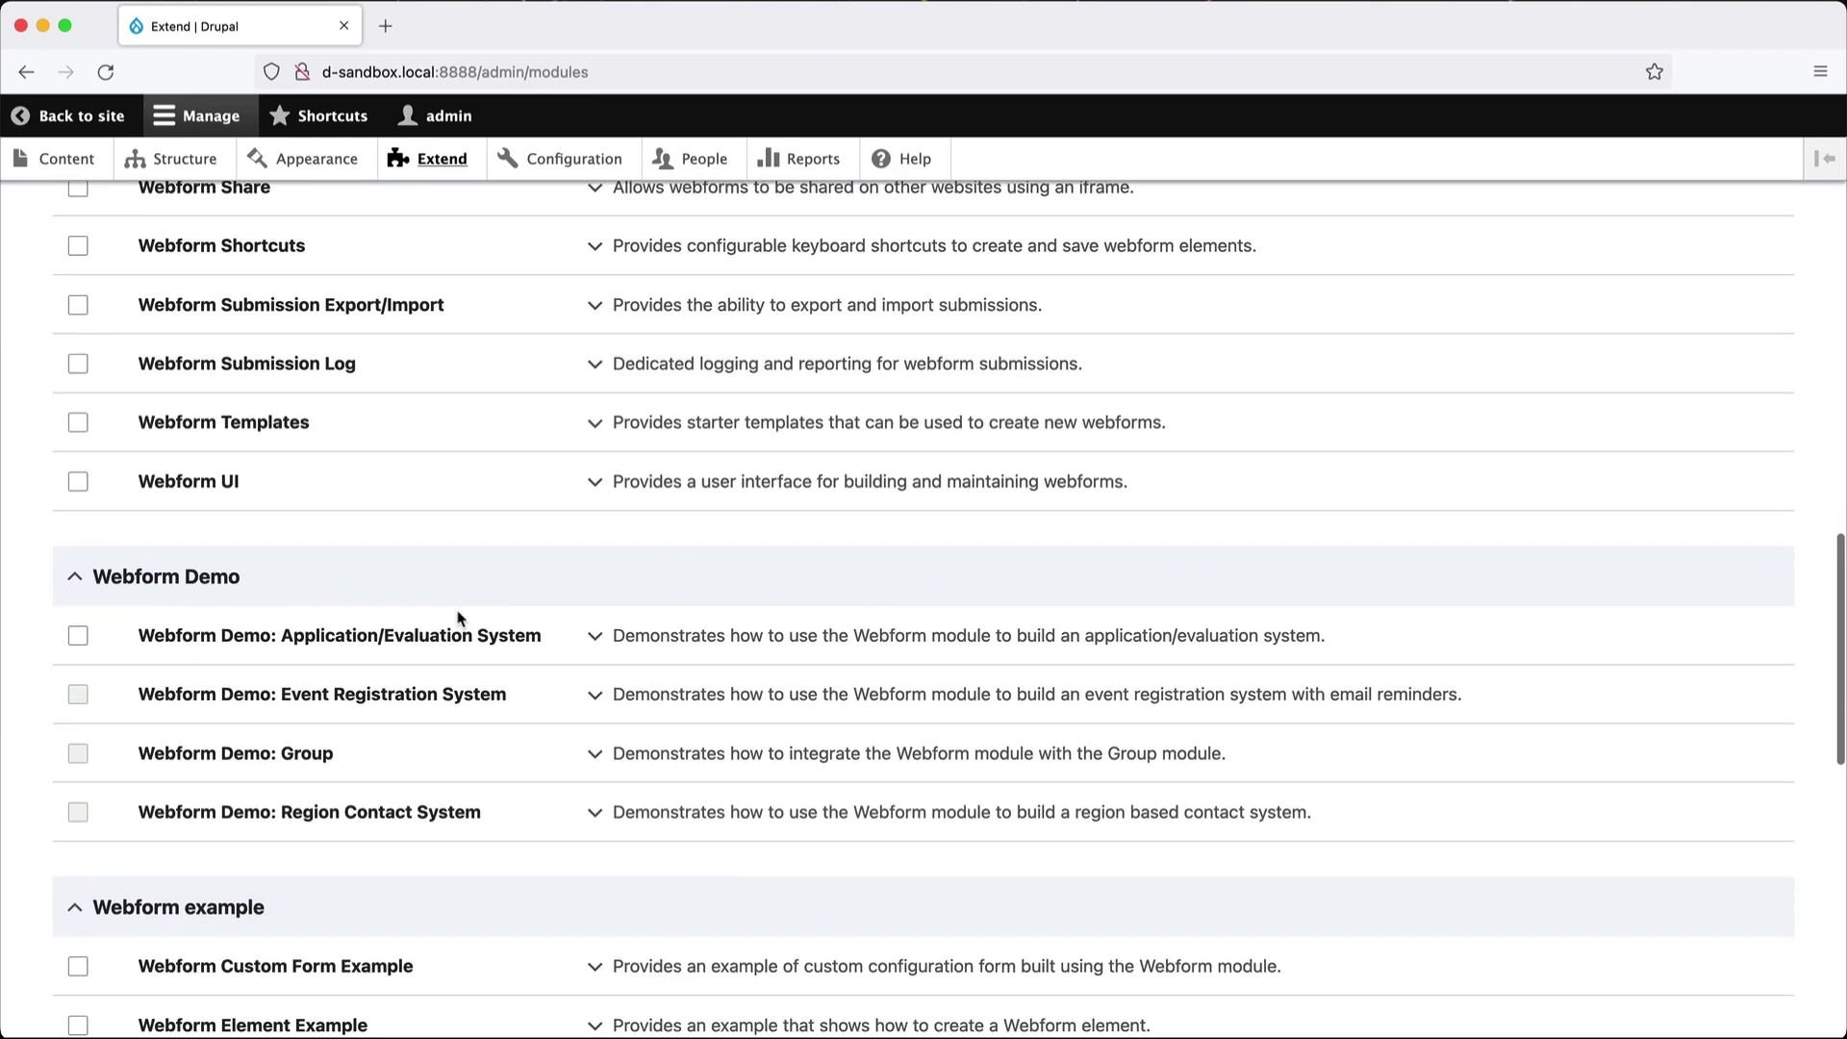
{"action": "scroll", "coordinate": [458, 619], "scroll_direction": "up", "scroll_amount": 12}
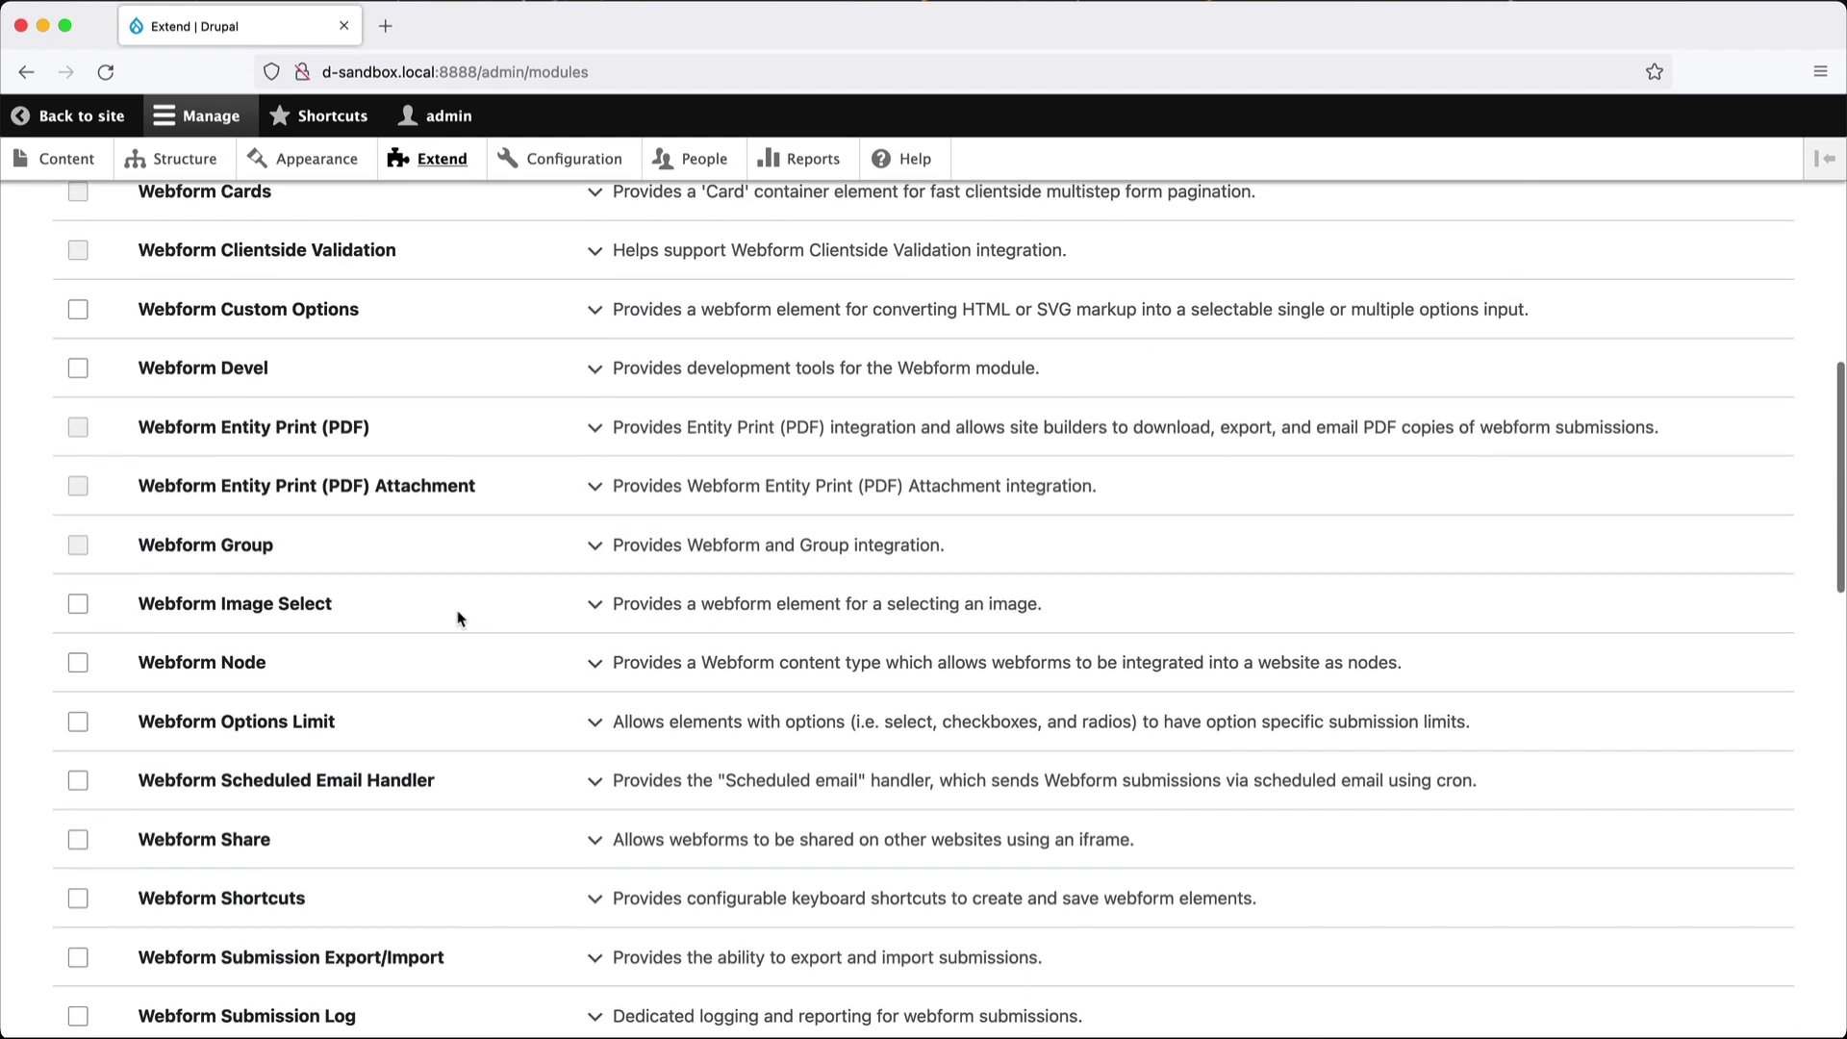
{"action": "left_click", "coordinate": [78, 308]}
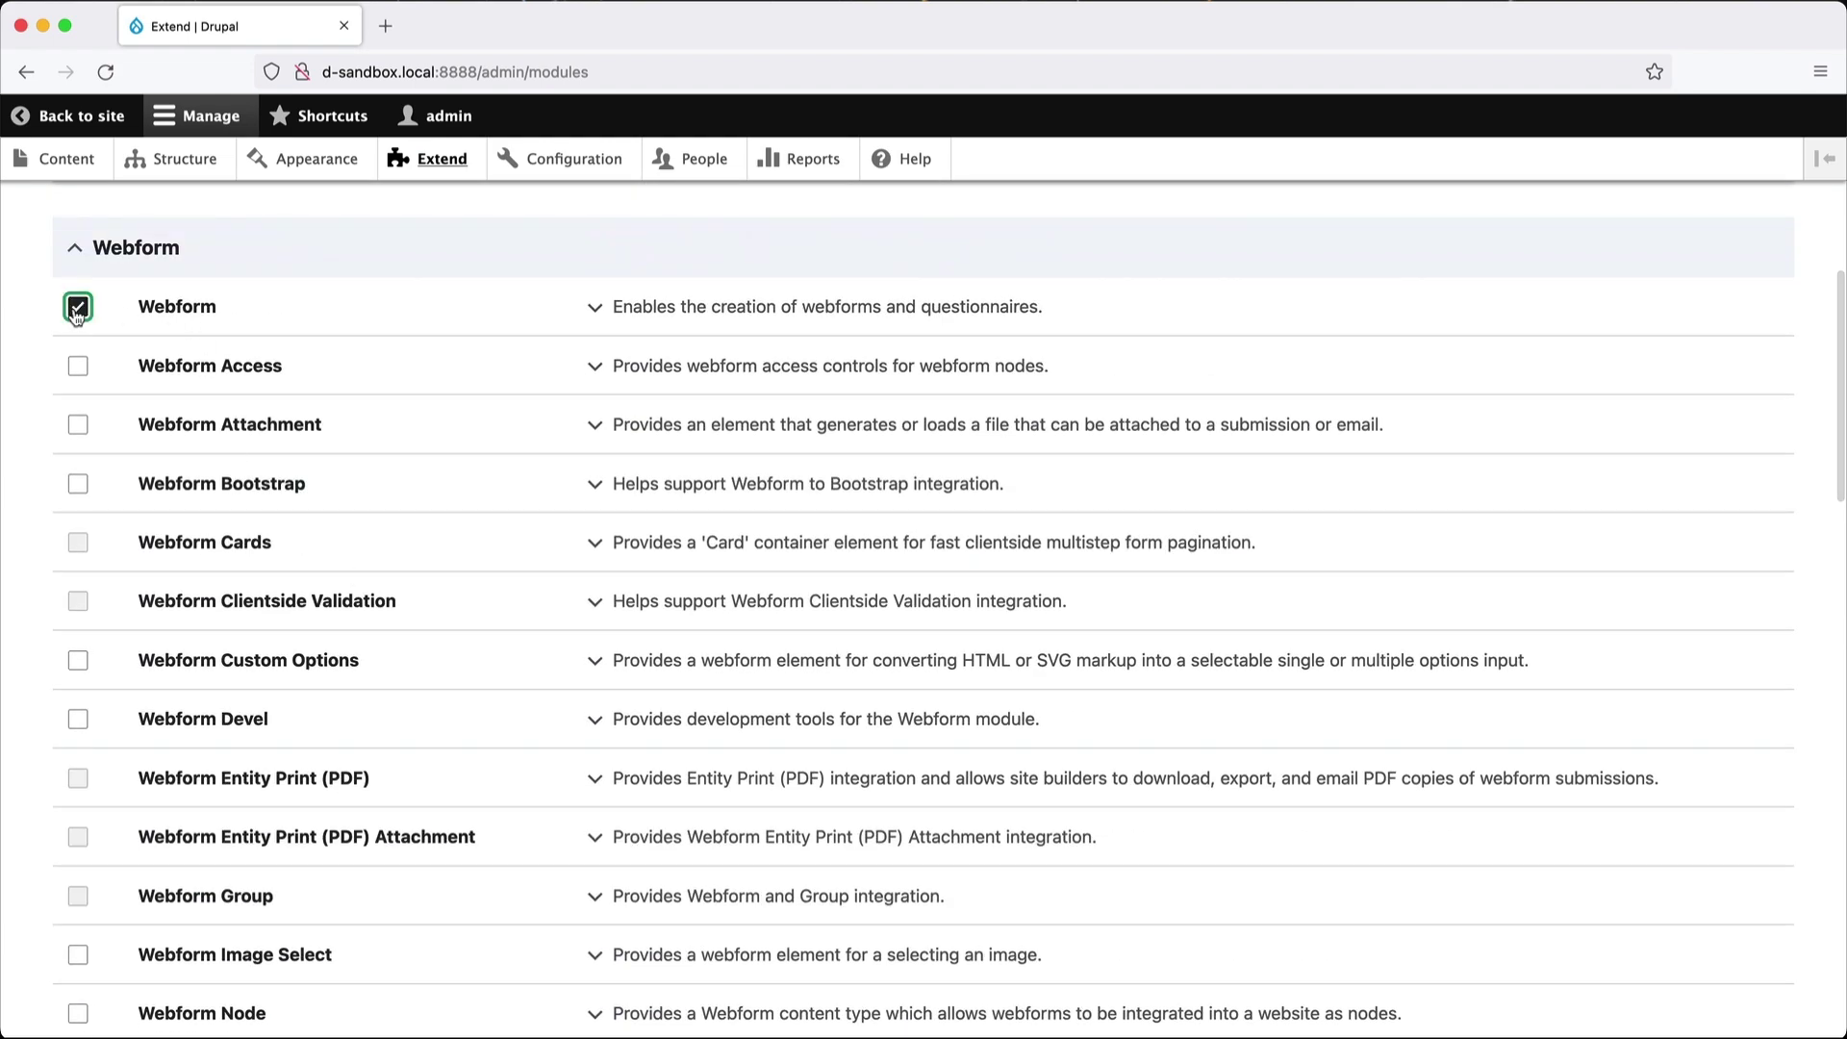
{"action": "scroll", "coordinate": [199, 551], "scroll_direction": "down", "scroll_amount": 5}
{"action": "scroll", "coordinate": [199, 551], "scroll_direction": "down", "scroll_amount": 5}
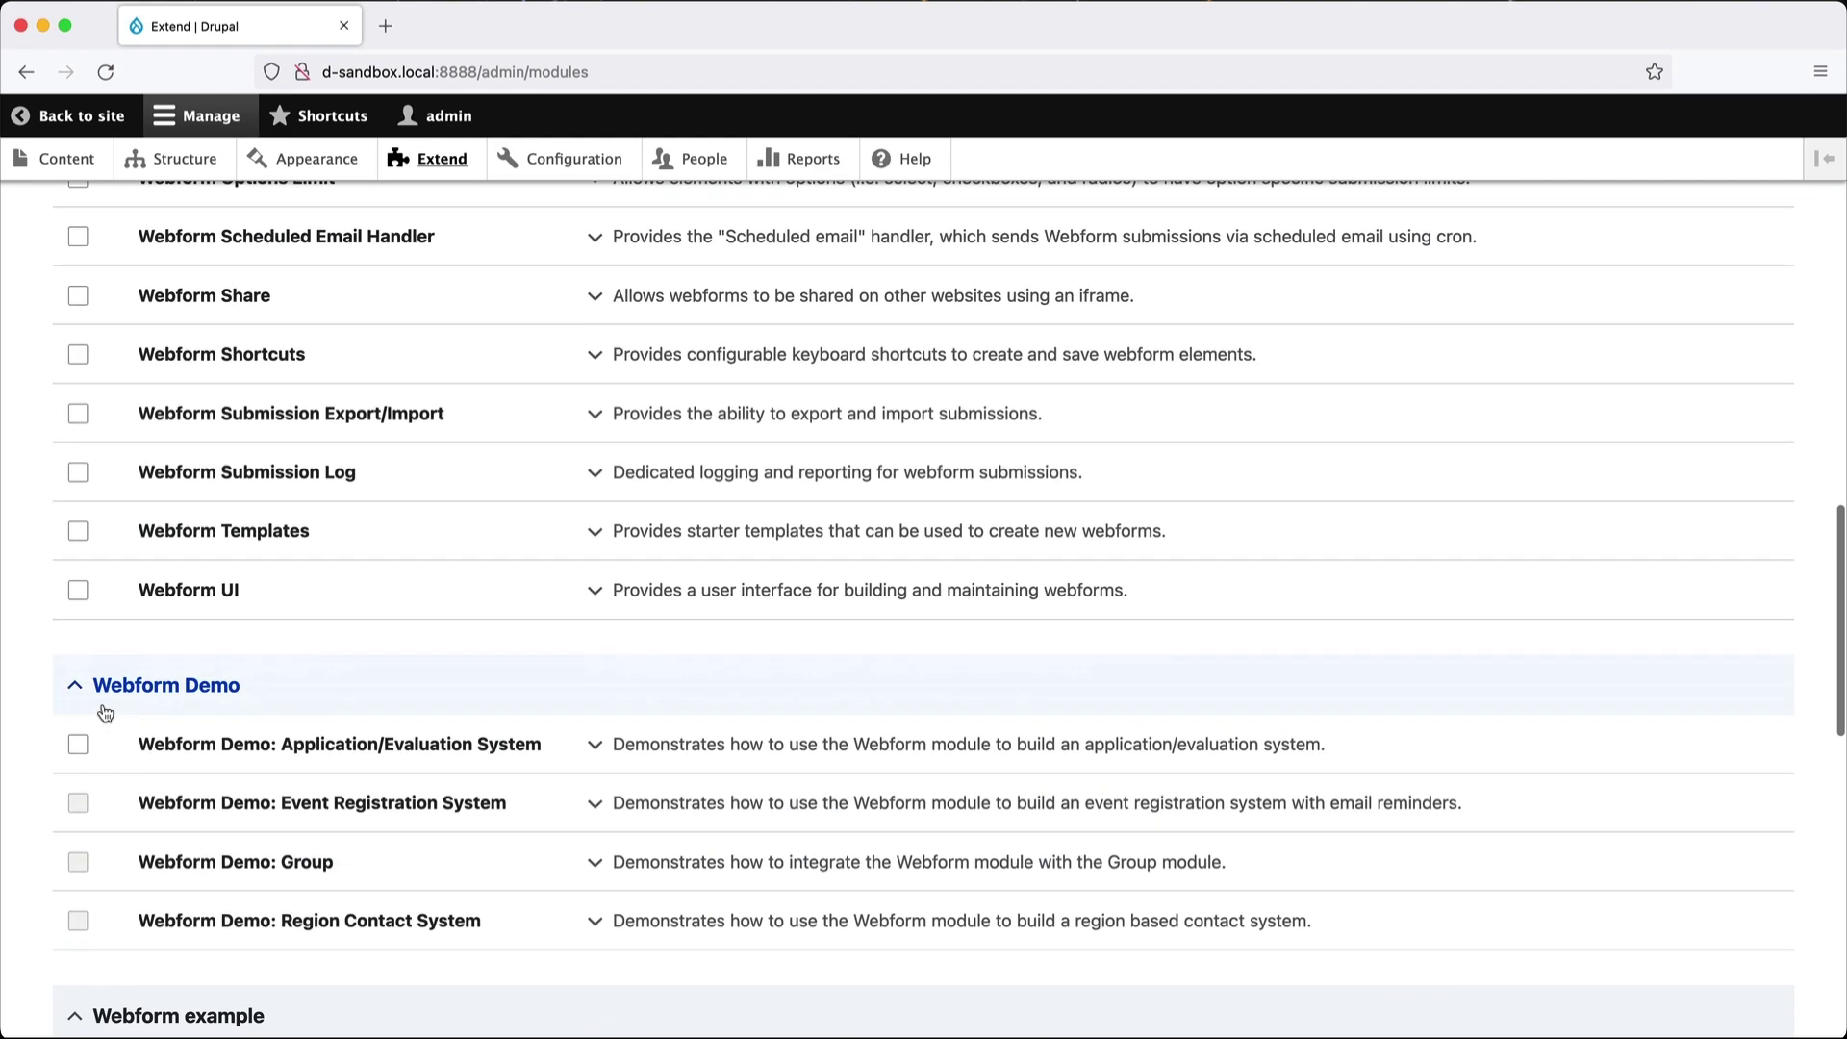
{"action": "left_click", "coordinate": [78, 594]}
{"action": "scroll", "coordinate": [280, 709], "scroll_direction": "down", "scroll_amount": 12}
{"action": "left_click", "coordinate": [123, 892]}
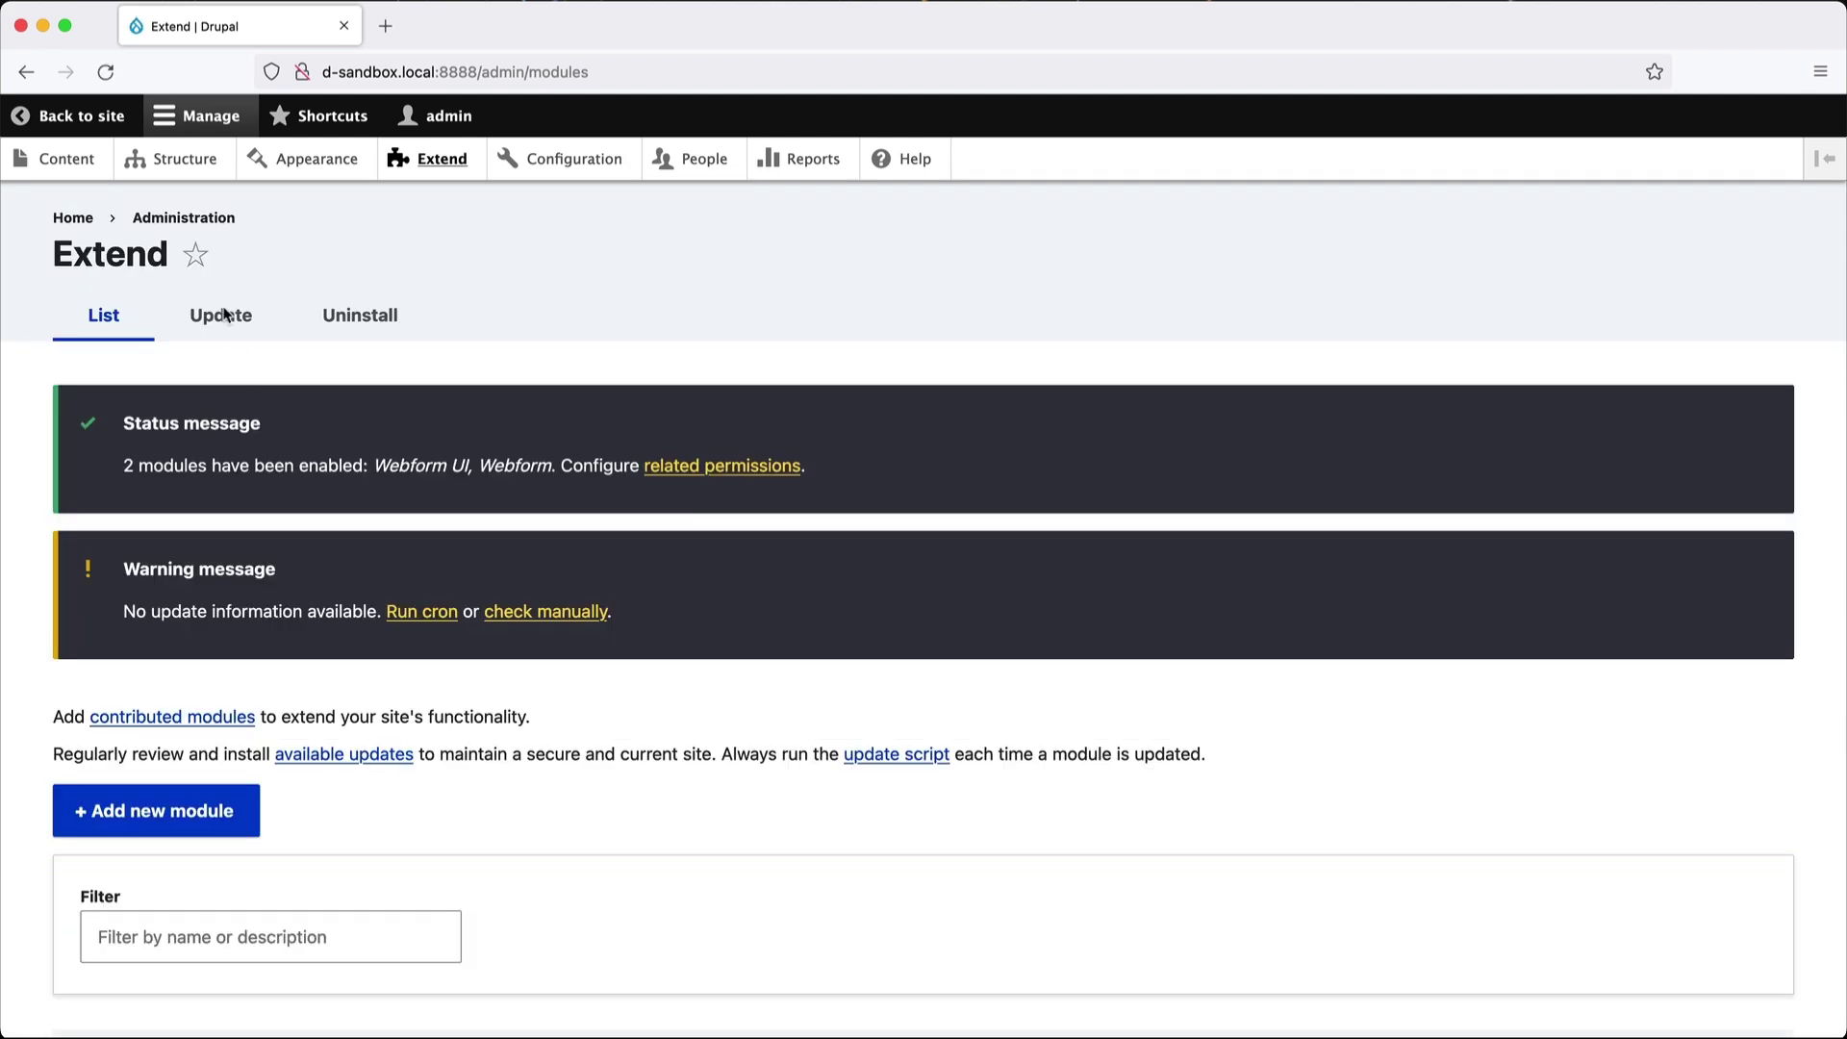
Open Structure > Webforms and view the default Contact webform.
{"action": "left_click", "coordinate": [183, 171]}
{"action": "scroll", "coordinate": [289, 635], "scroll_direction": "down", "scroll_amount": 5}
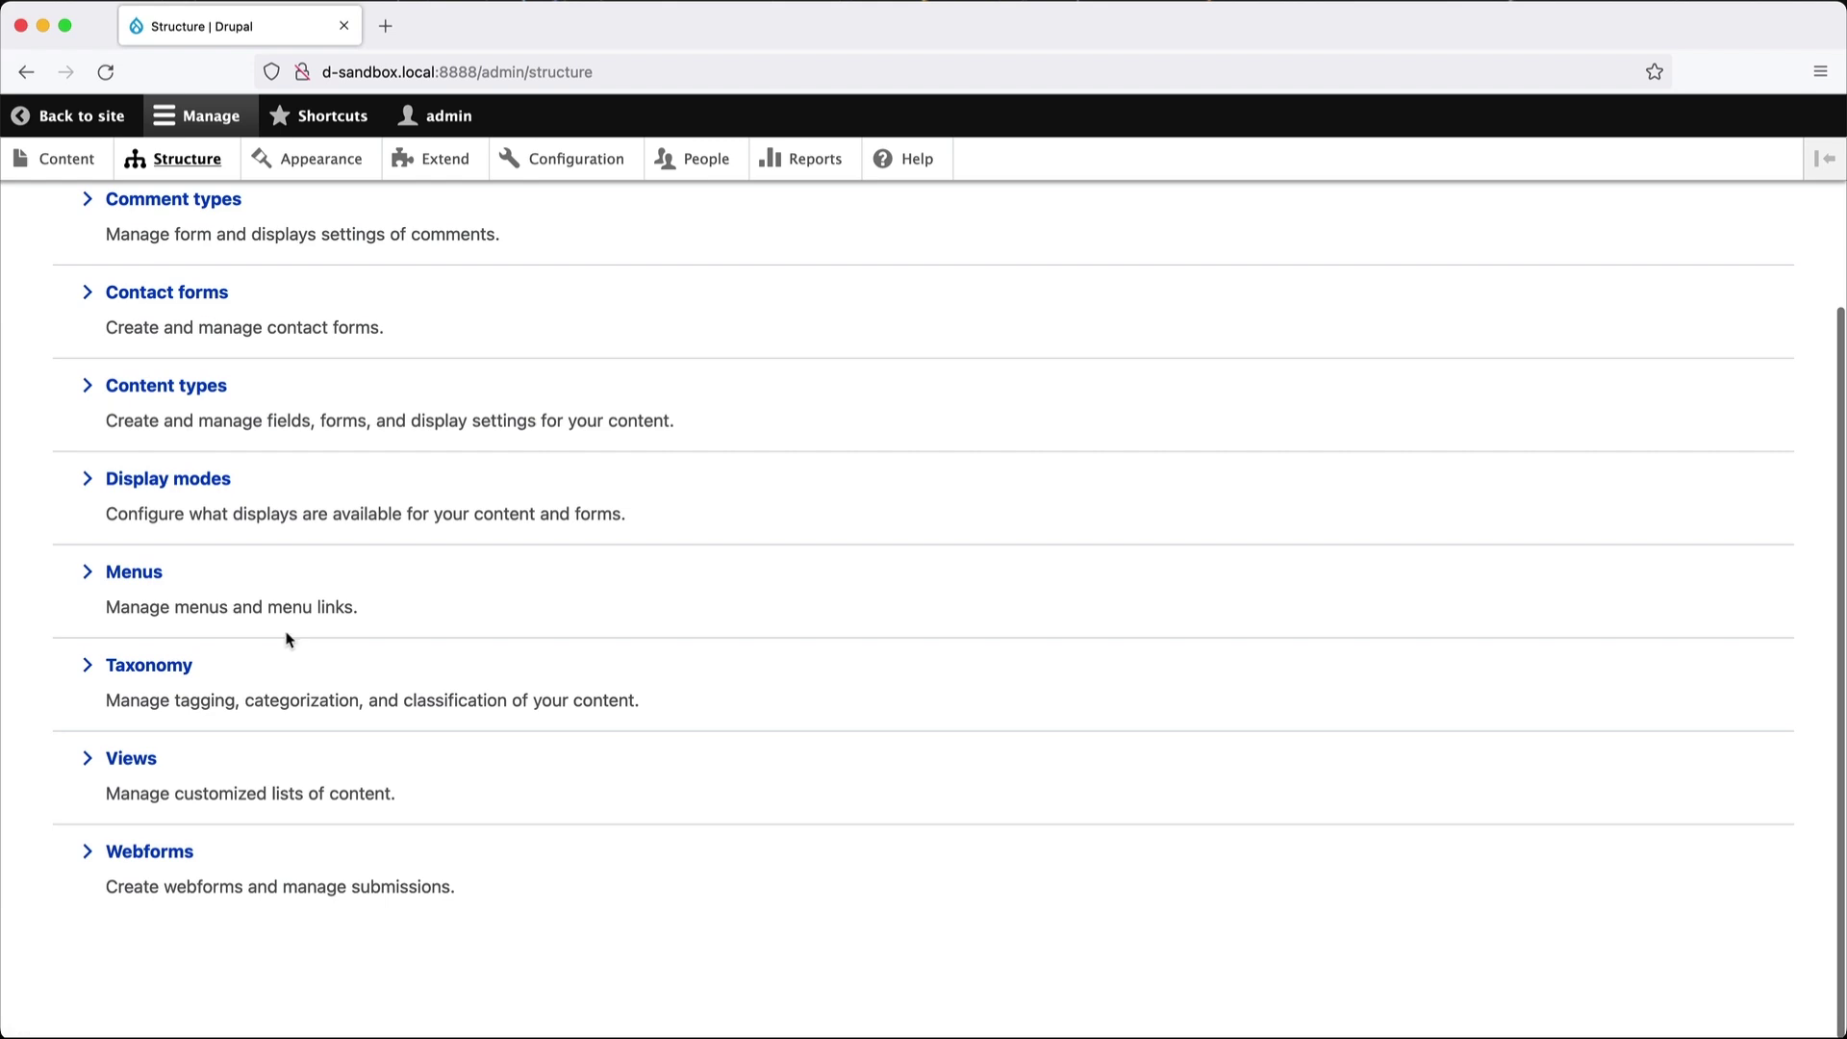
{"action": "left_click", "coordinate": [164, 859]}
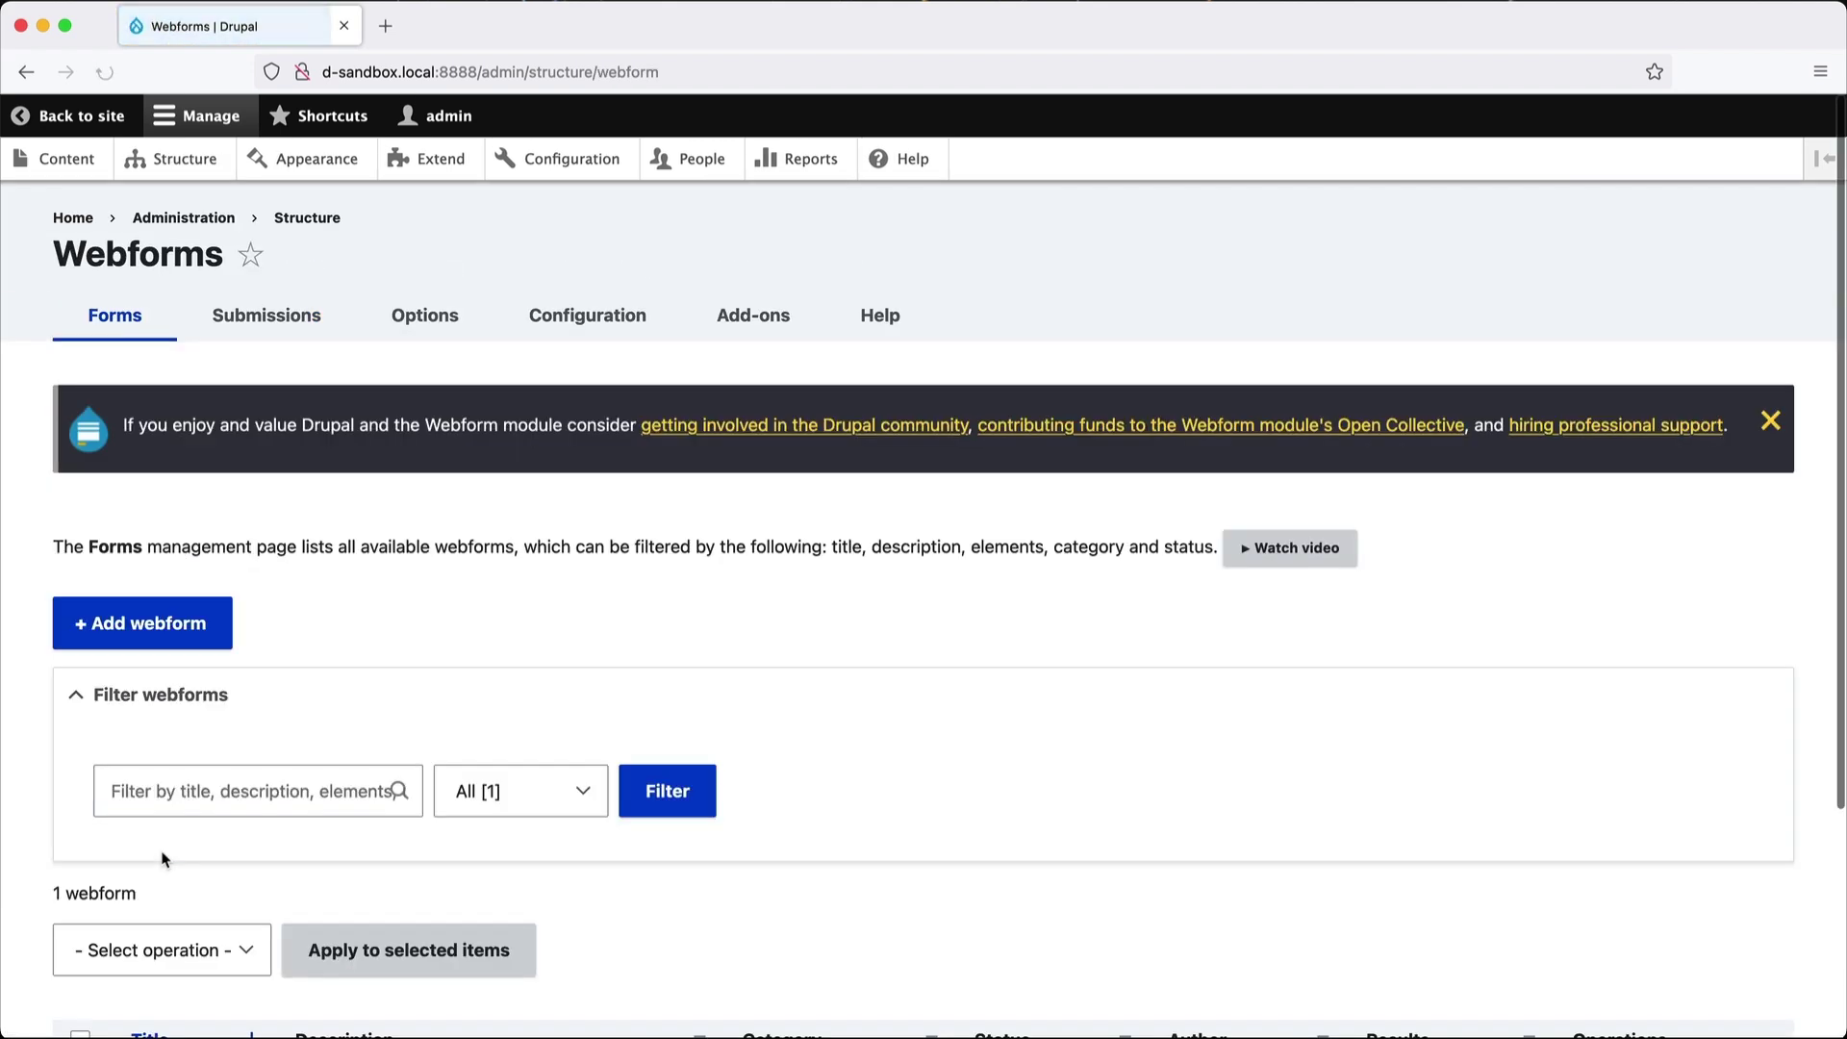
{"action": "scroll", "coordinate": [242, 883], "scroll_direction": "down", "scroll_amount": 3}
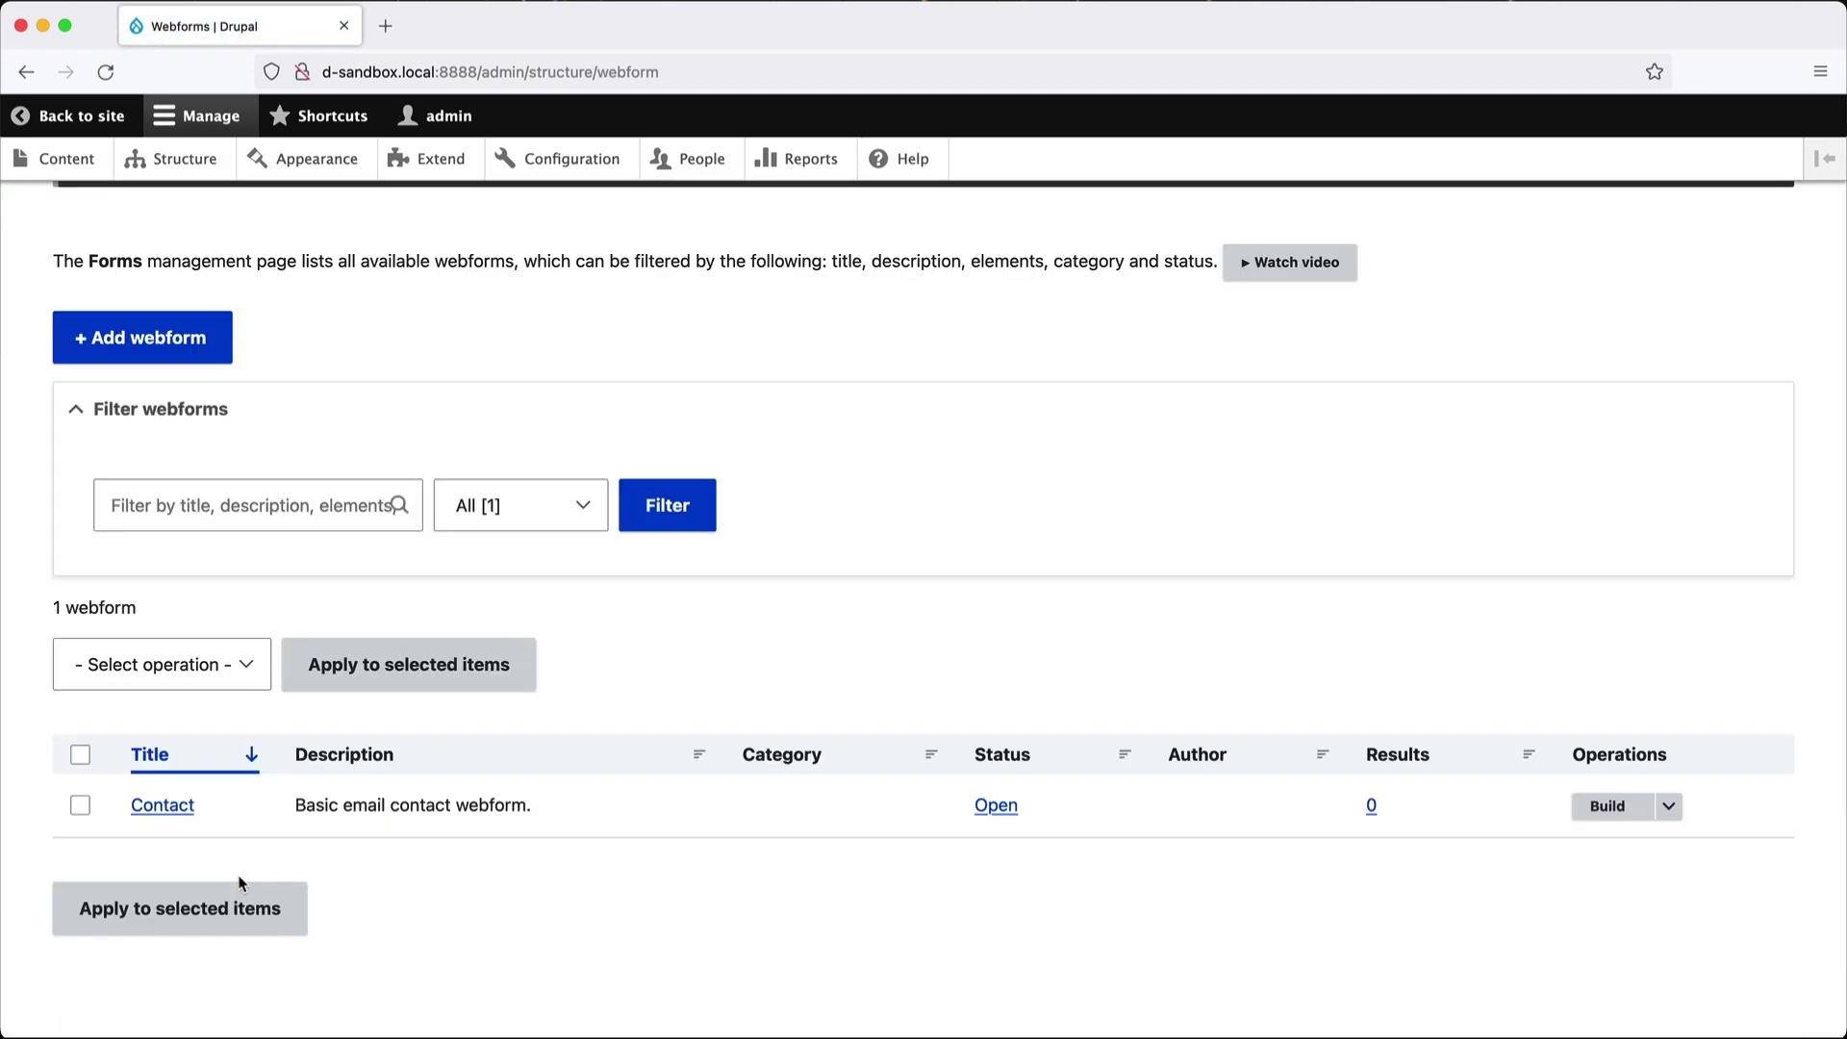
{"action": "left_click", "coordinate": [165, 808]}
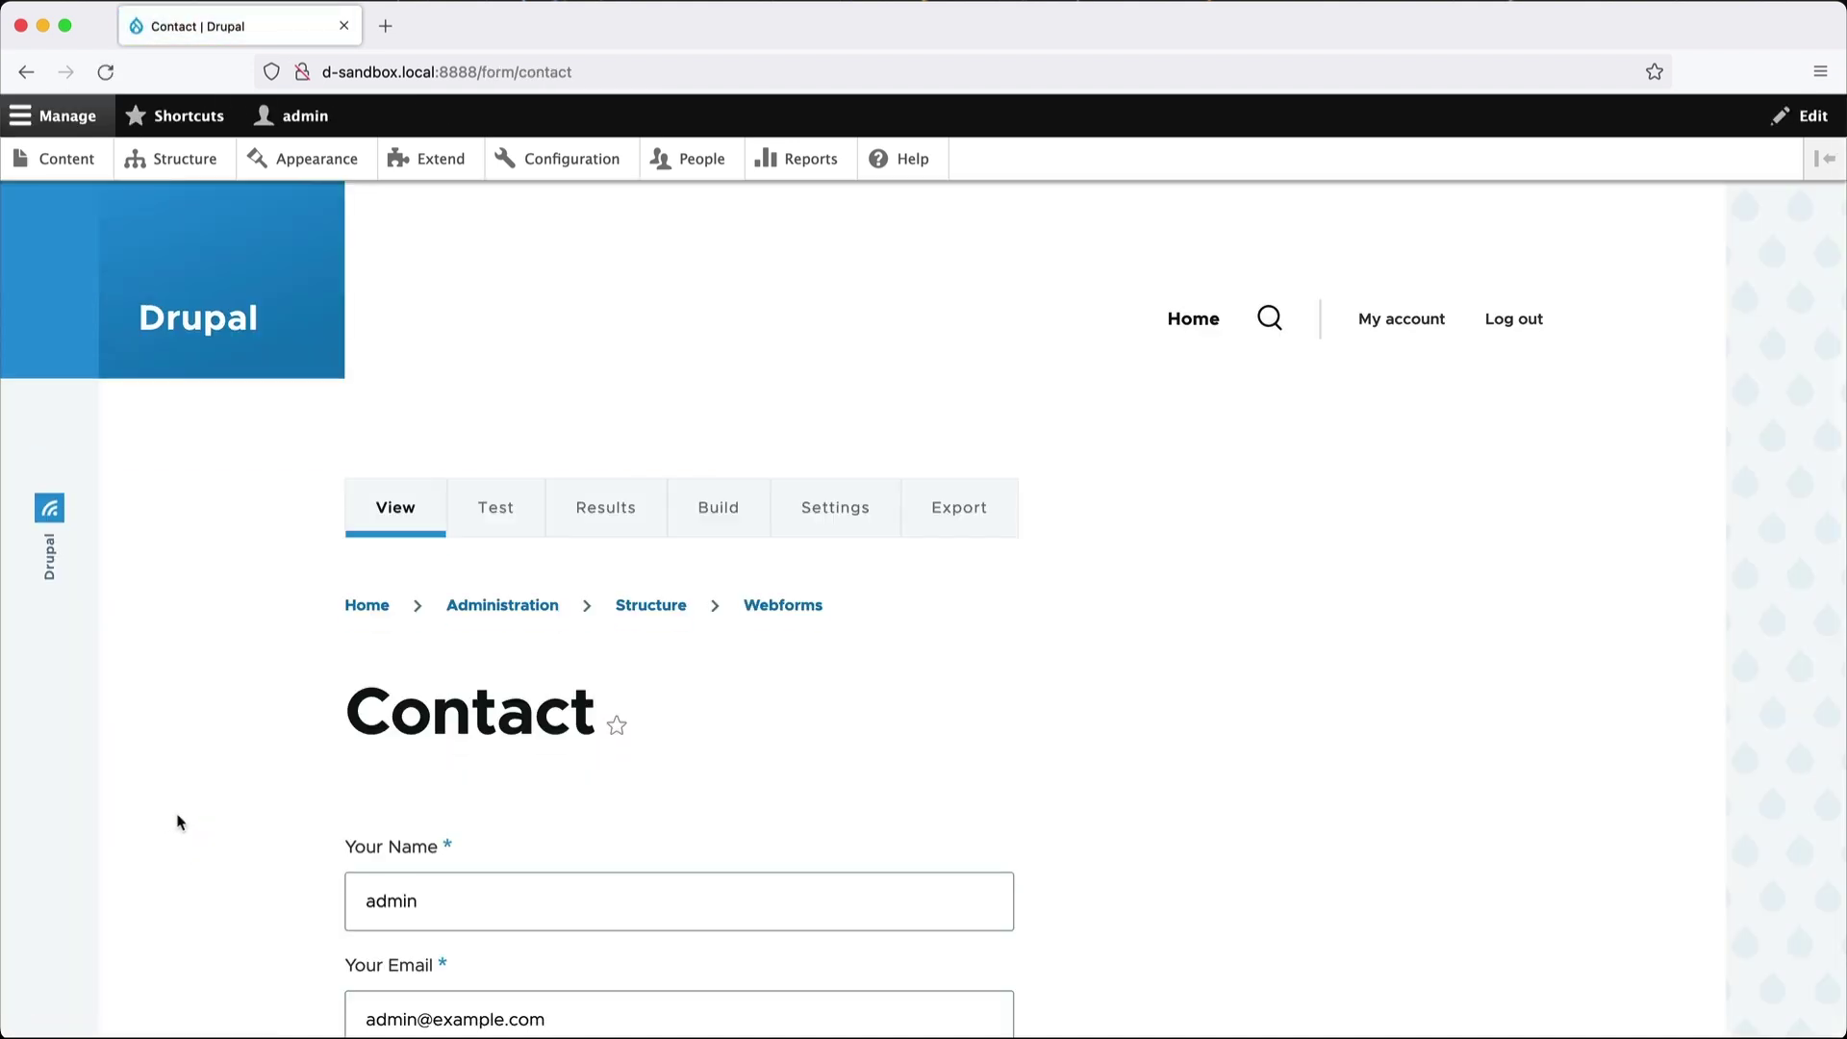
{"action": "scroll", "coordinate": [174, 823], "scroll_direction": "down", "scroll_amount": 5}
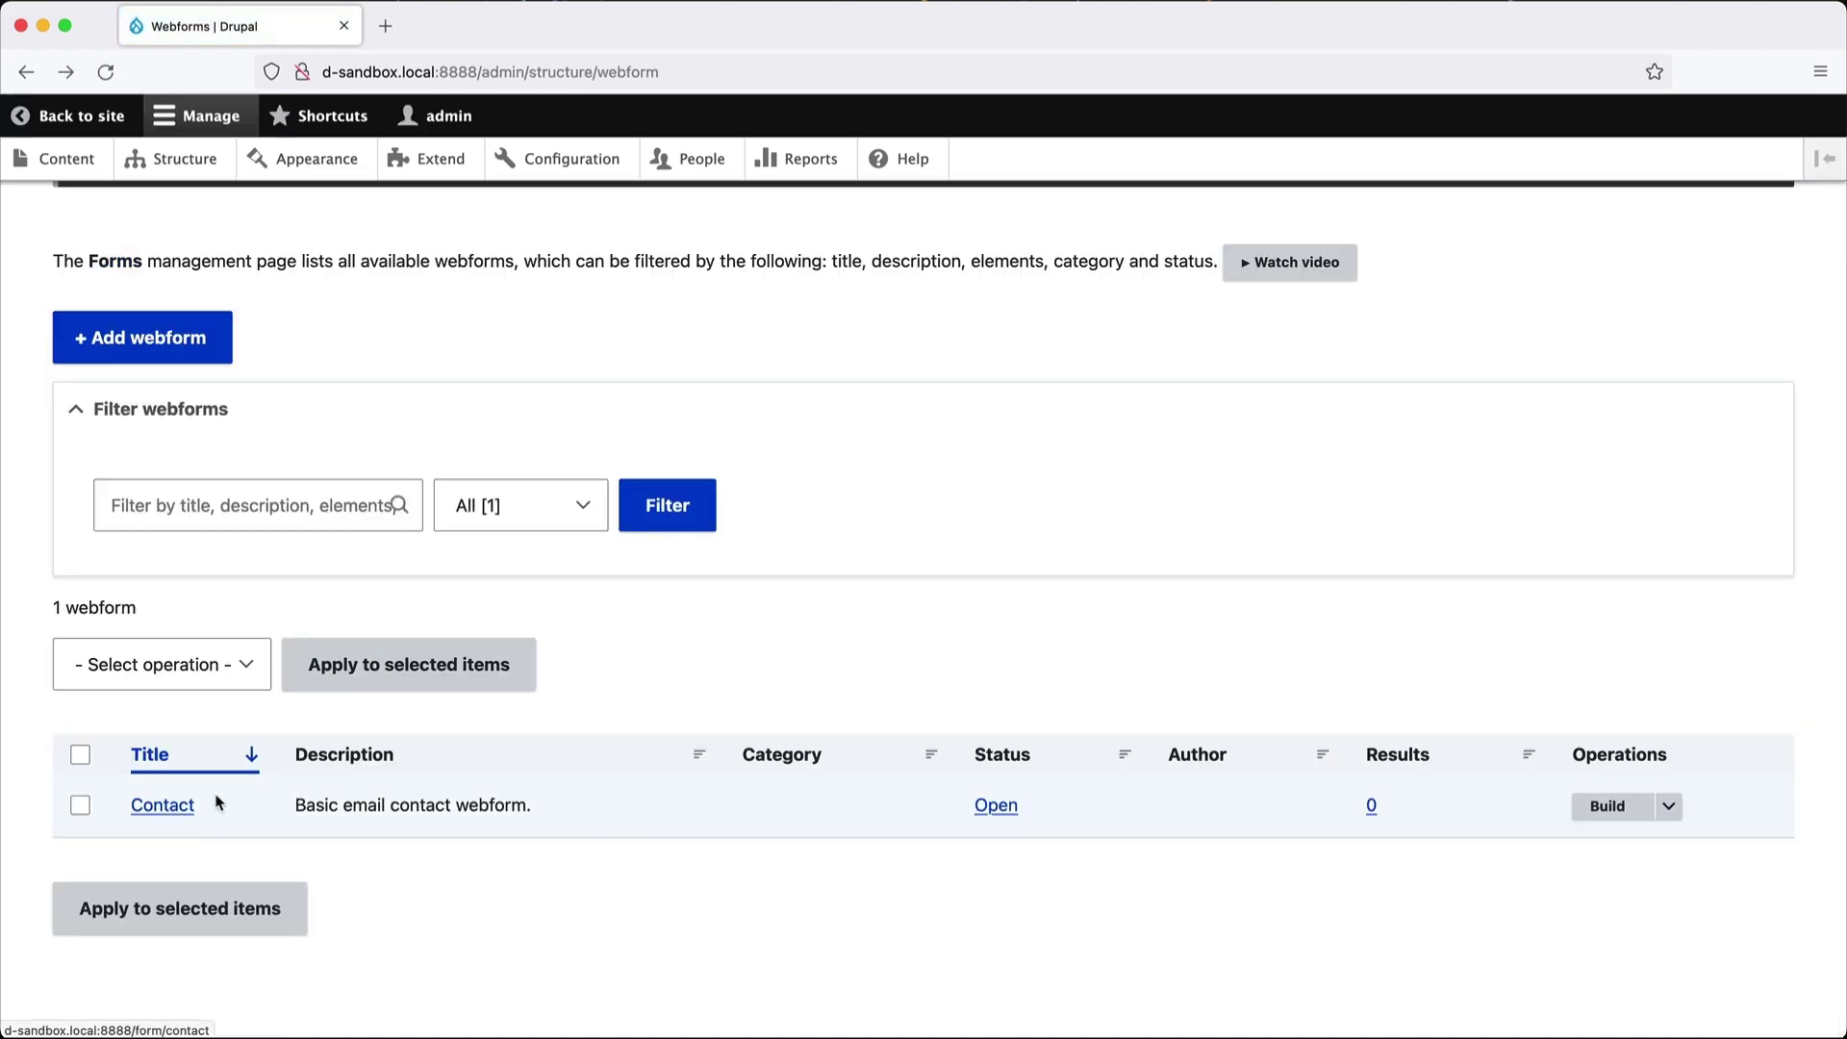
{"action": "scroll", "coordinate": [217, 801], "scroll_direction": "up", "scroll_amount": 5}
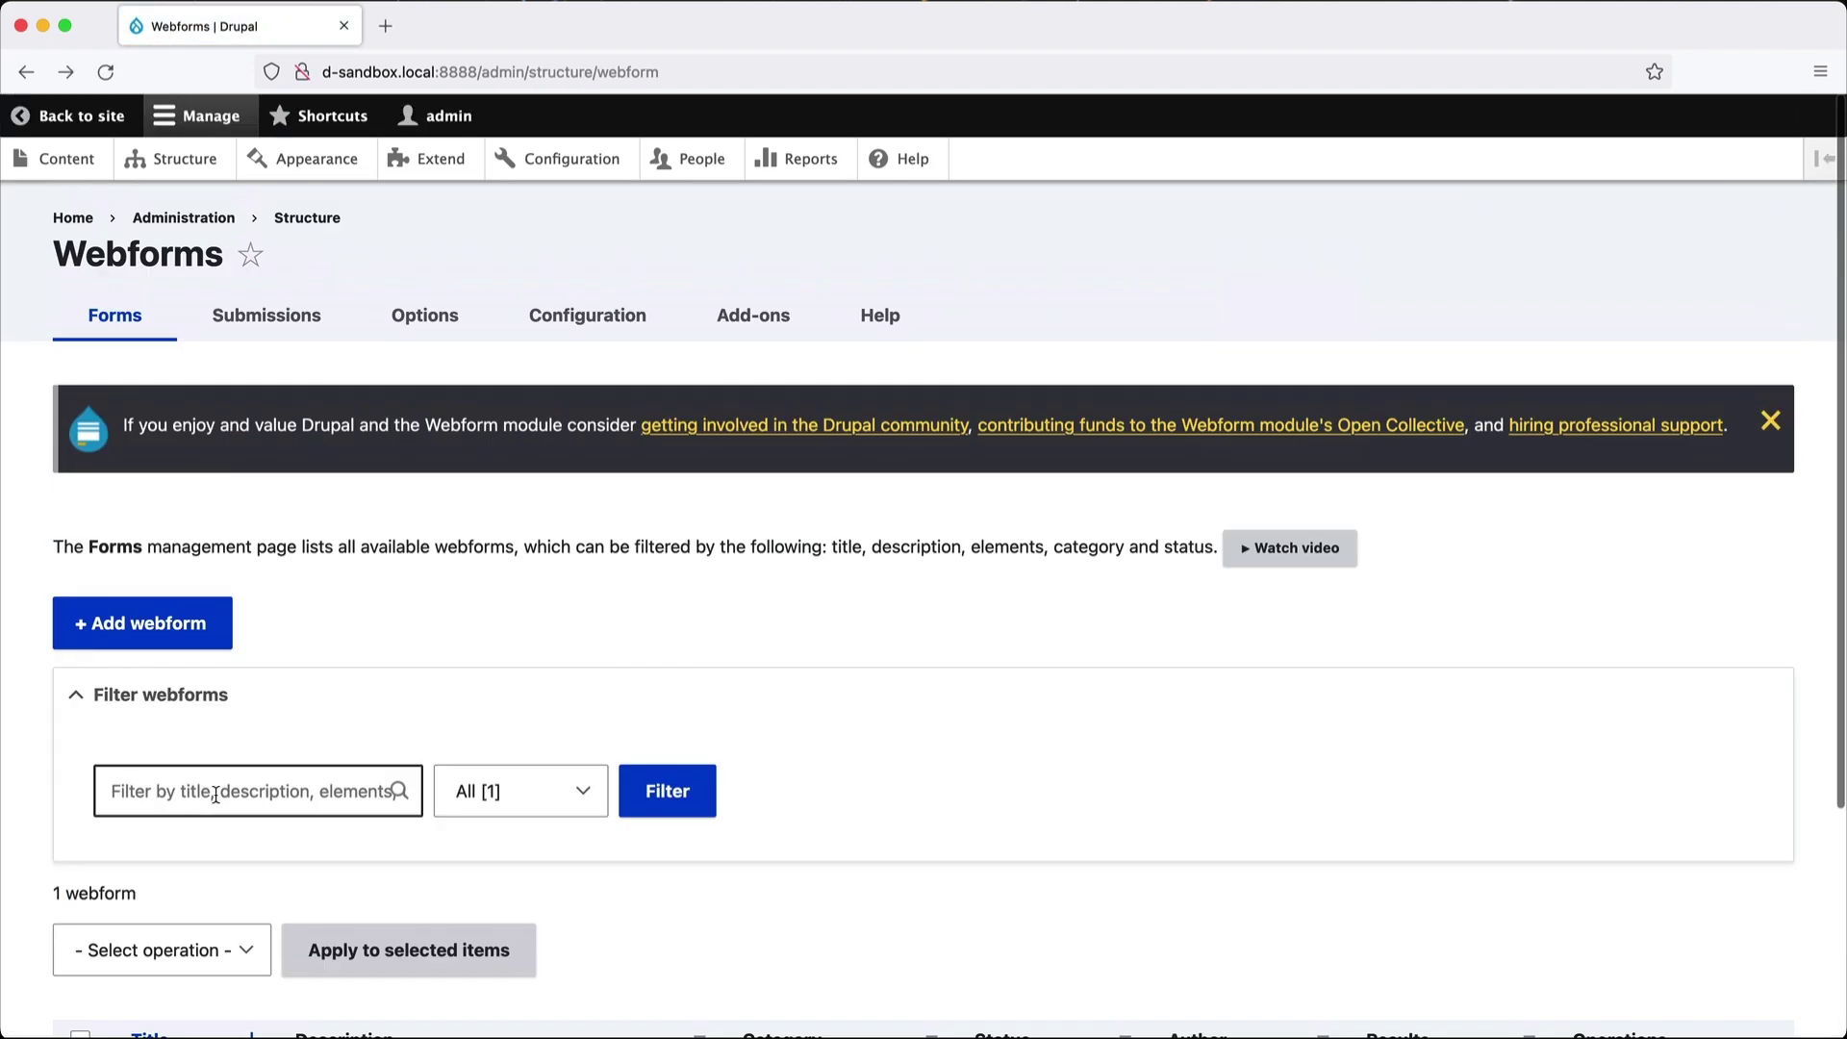
Tick 'Enable site-wide dialog support' under Form dialog settings and save the configuration.
{"action": "left_click", "coordinate": [585, 325]}
{"action": "scroll", "coordinate": [589, 429], "scroll_direction": "down", "scroll_amount": 15}
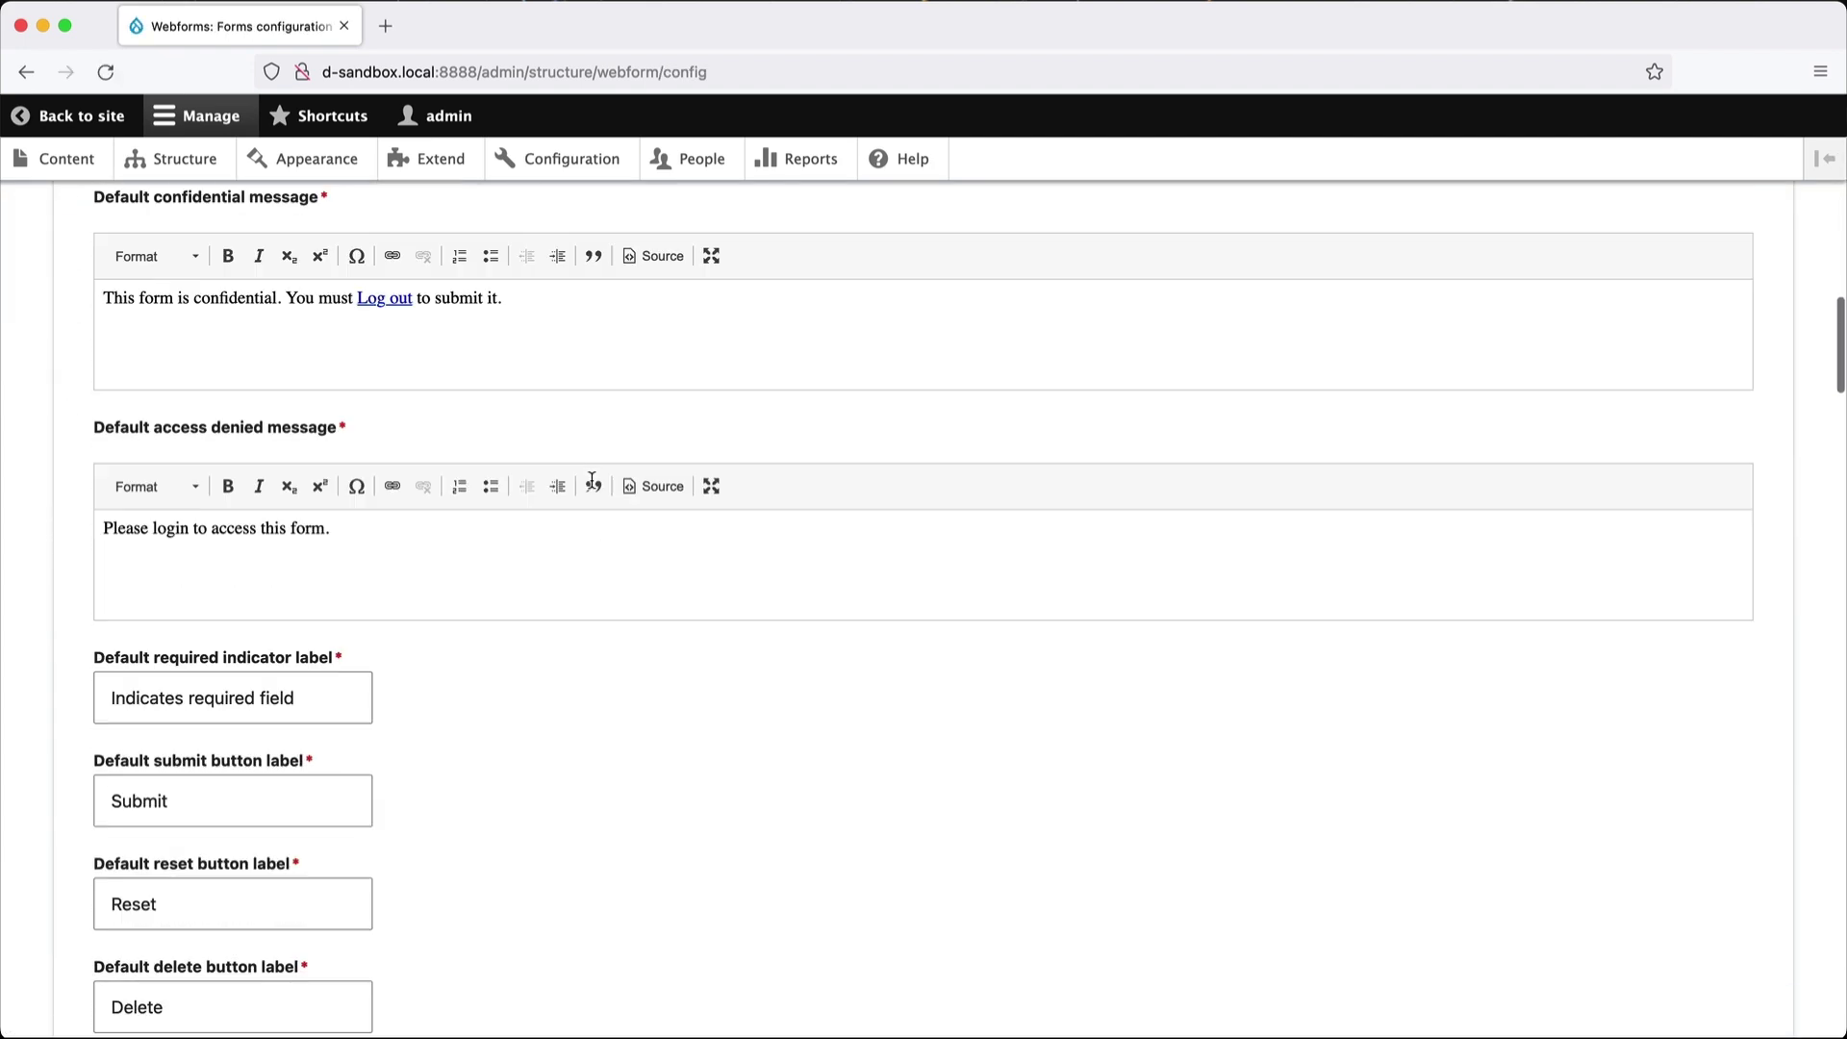
{"action": "scroll", "coordinate": [593, 511], "scroll_direction": "down", "scroll_amount": 20}
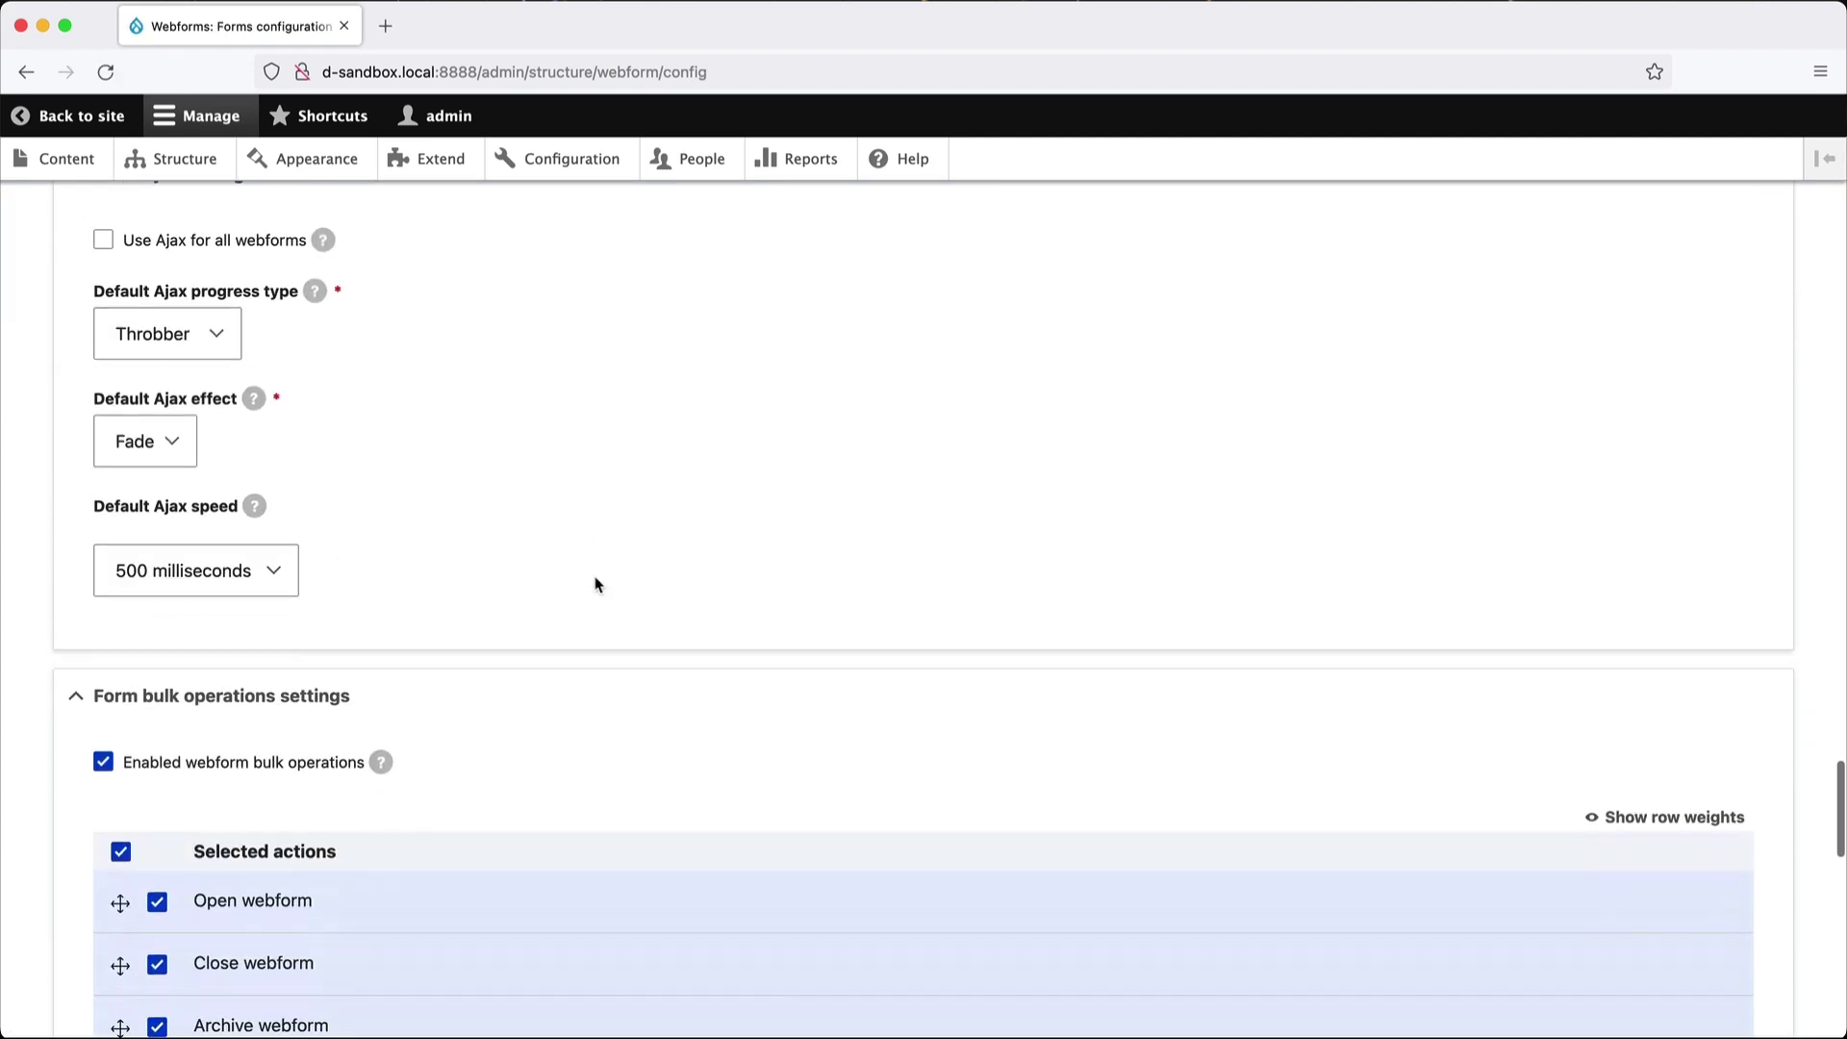
{"action": "scroll", "coordinate": [596, 587], "scroll_direction": "down", "scroll_amount": 15}
{"action": "scroll", "coordinate": [598, 587], "scroll_direction": "up", "scroll_amount": 5}
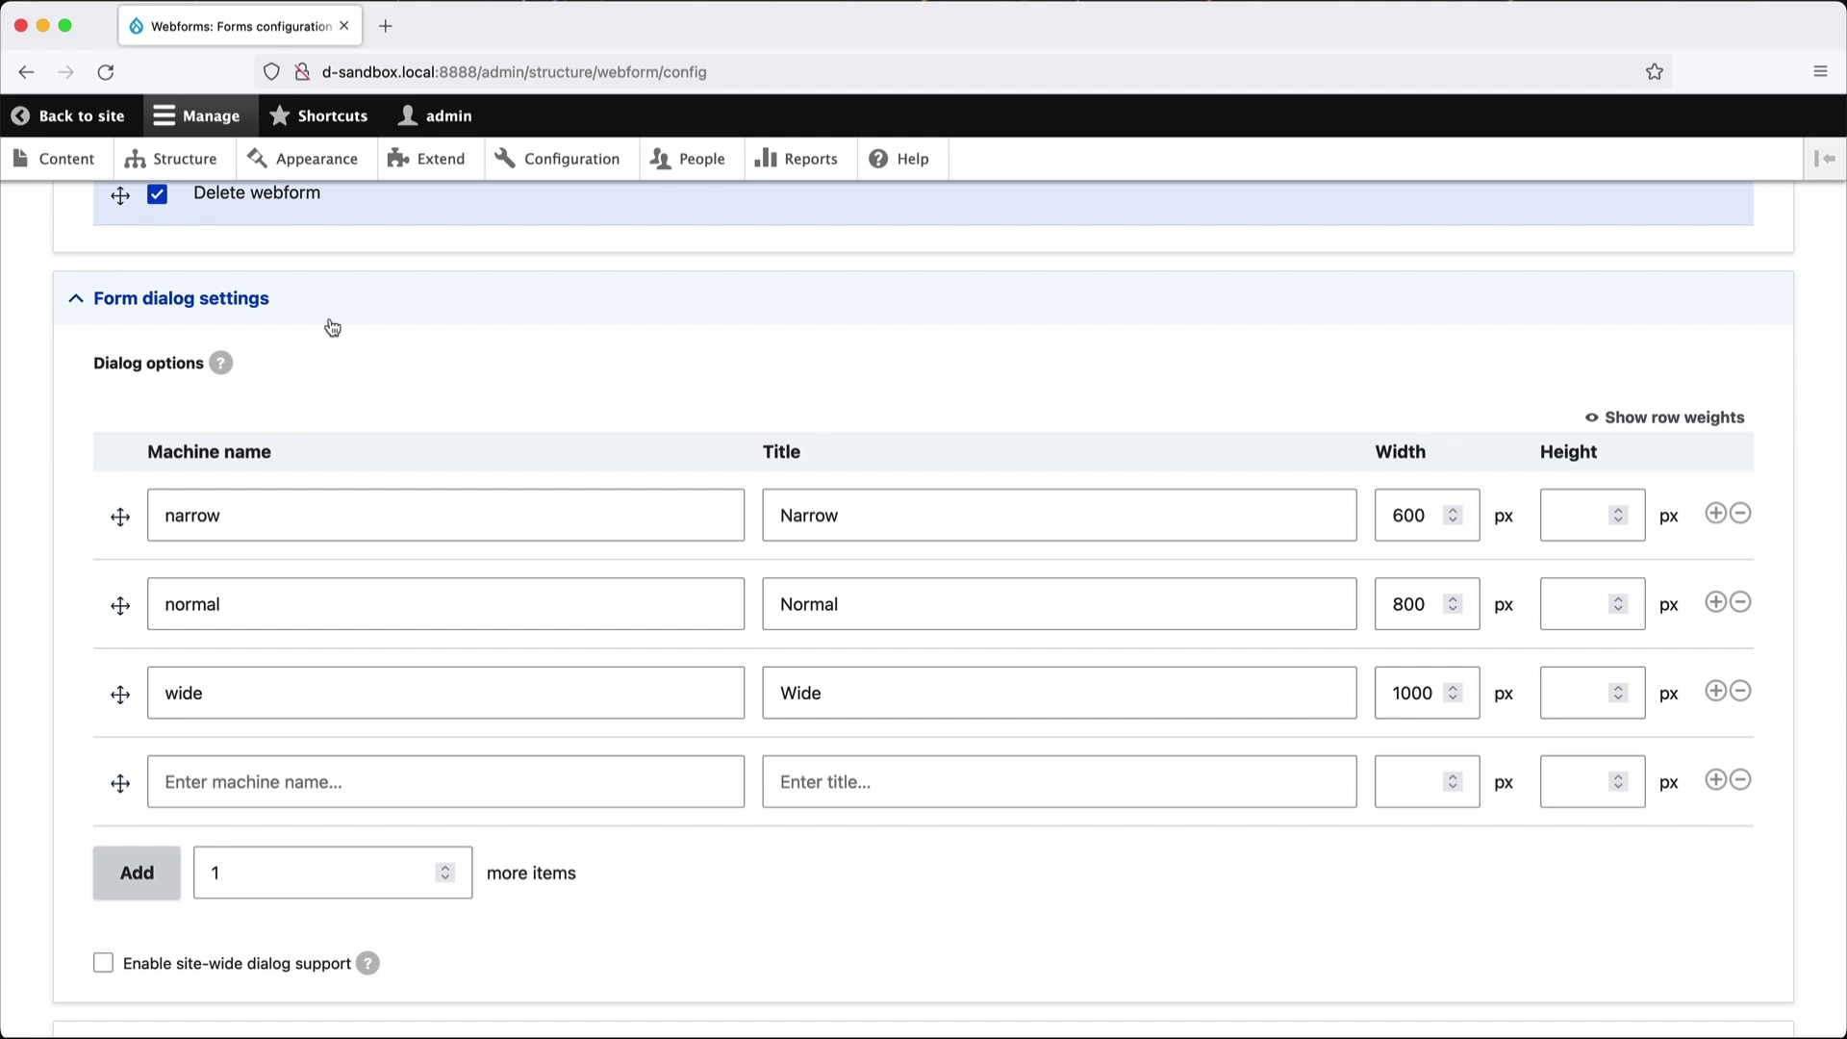
{"action": "left_click", "coordinate": [314, 775]}
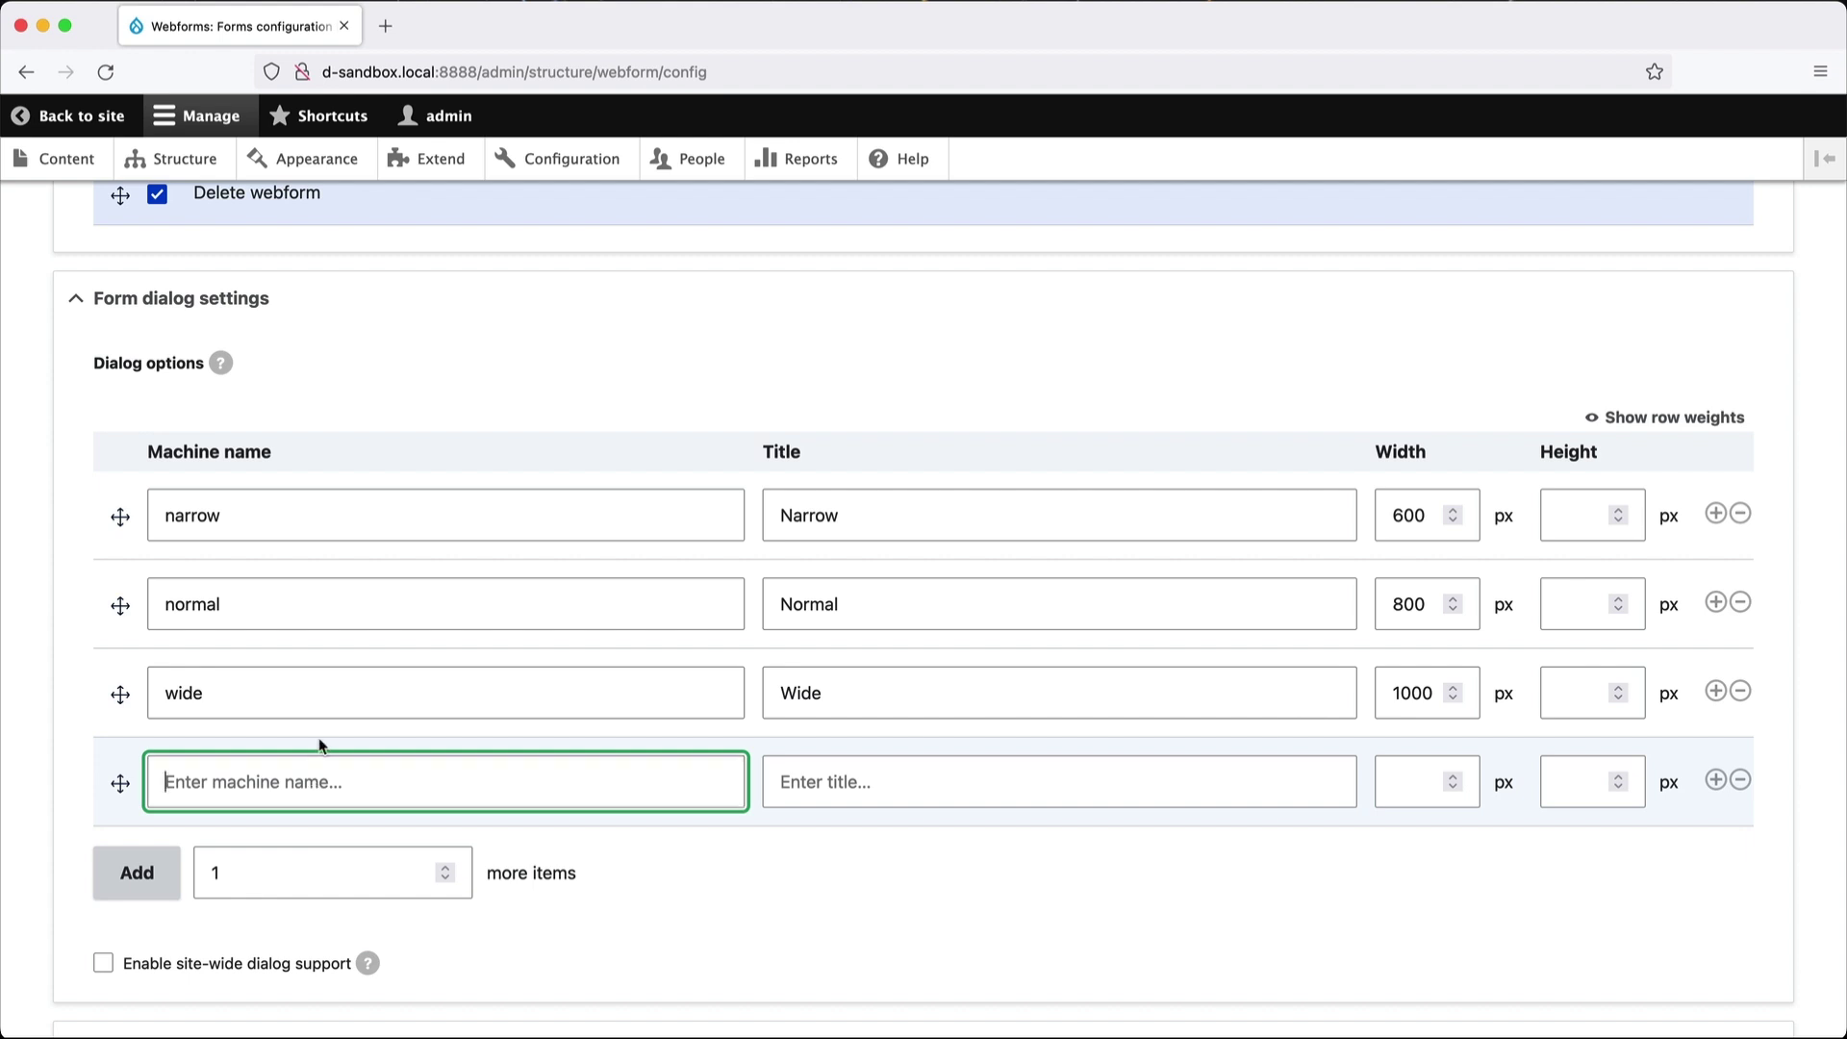
{"action": "scroll", "coordinate": [314, 775], "scroll_direction": "down", "scroll_amount": 3}
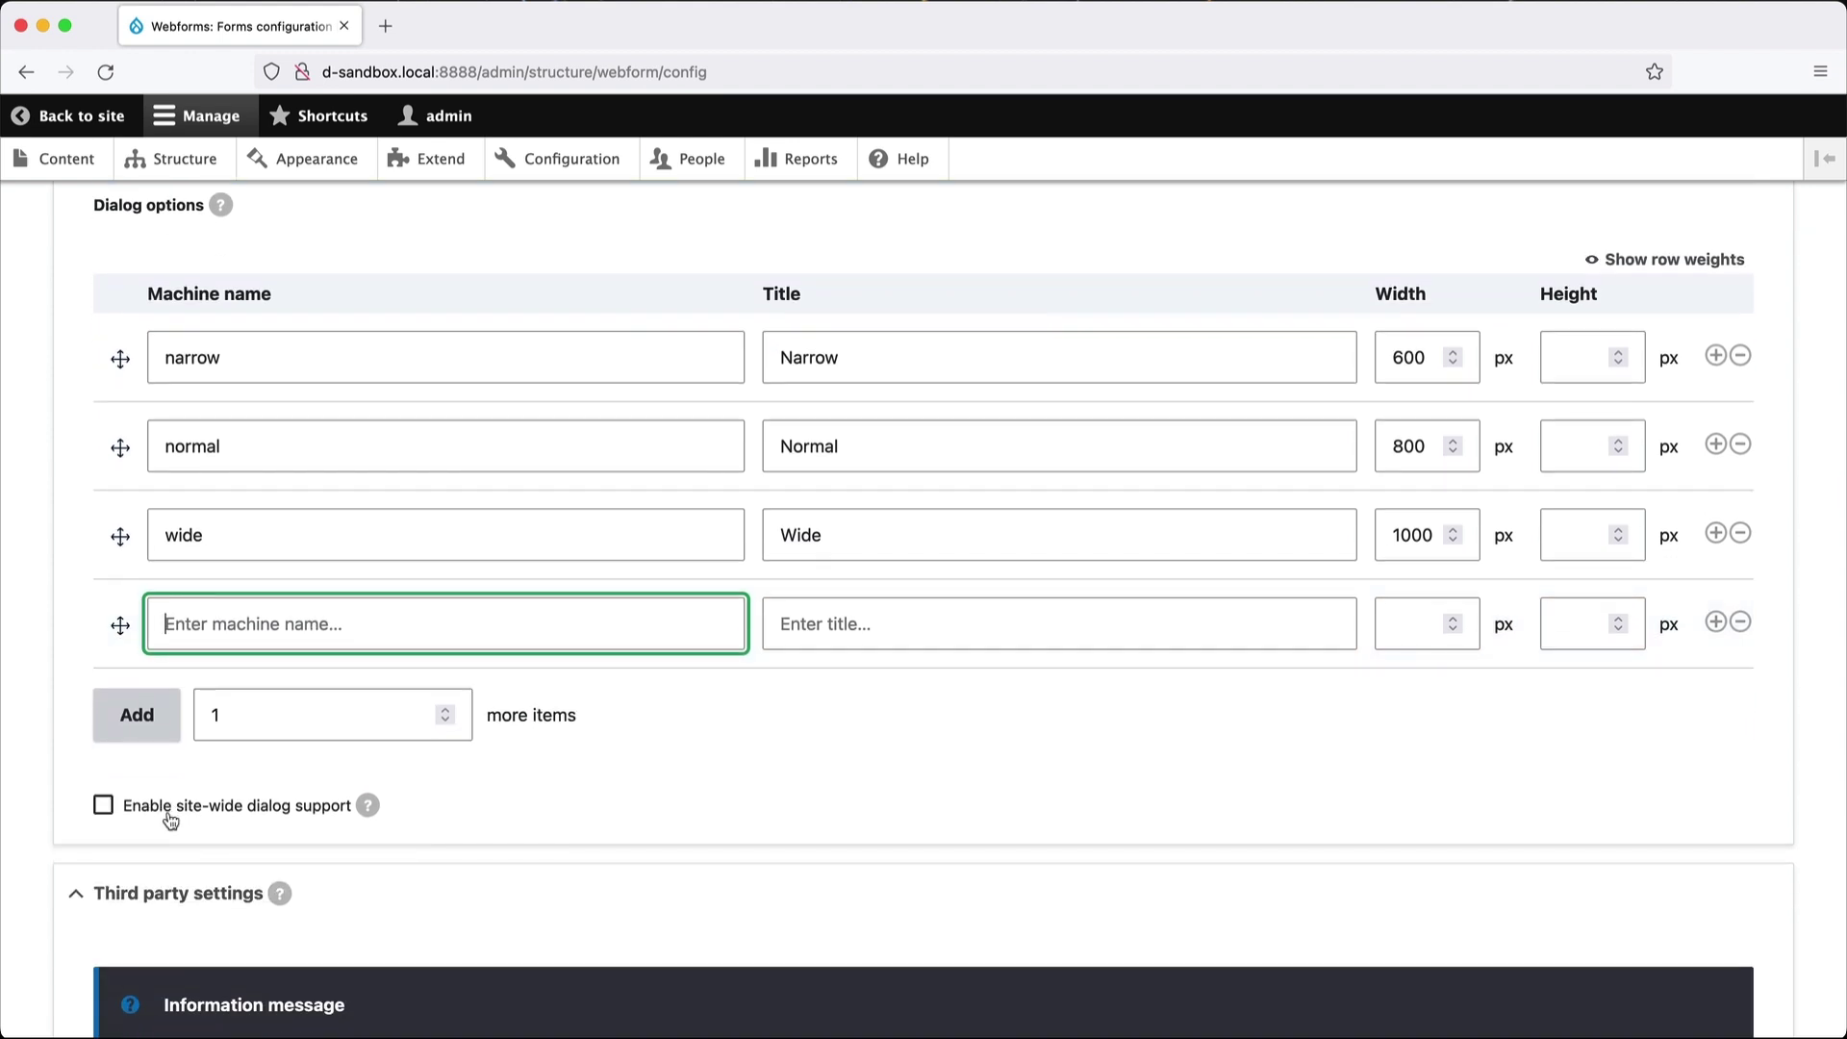
{"action": "left_click", "coordinate": [169, 814]}
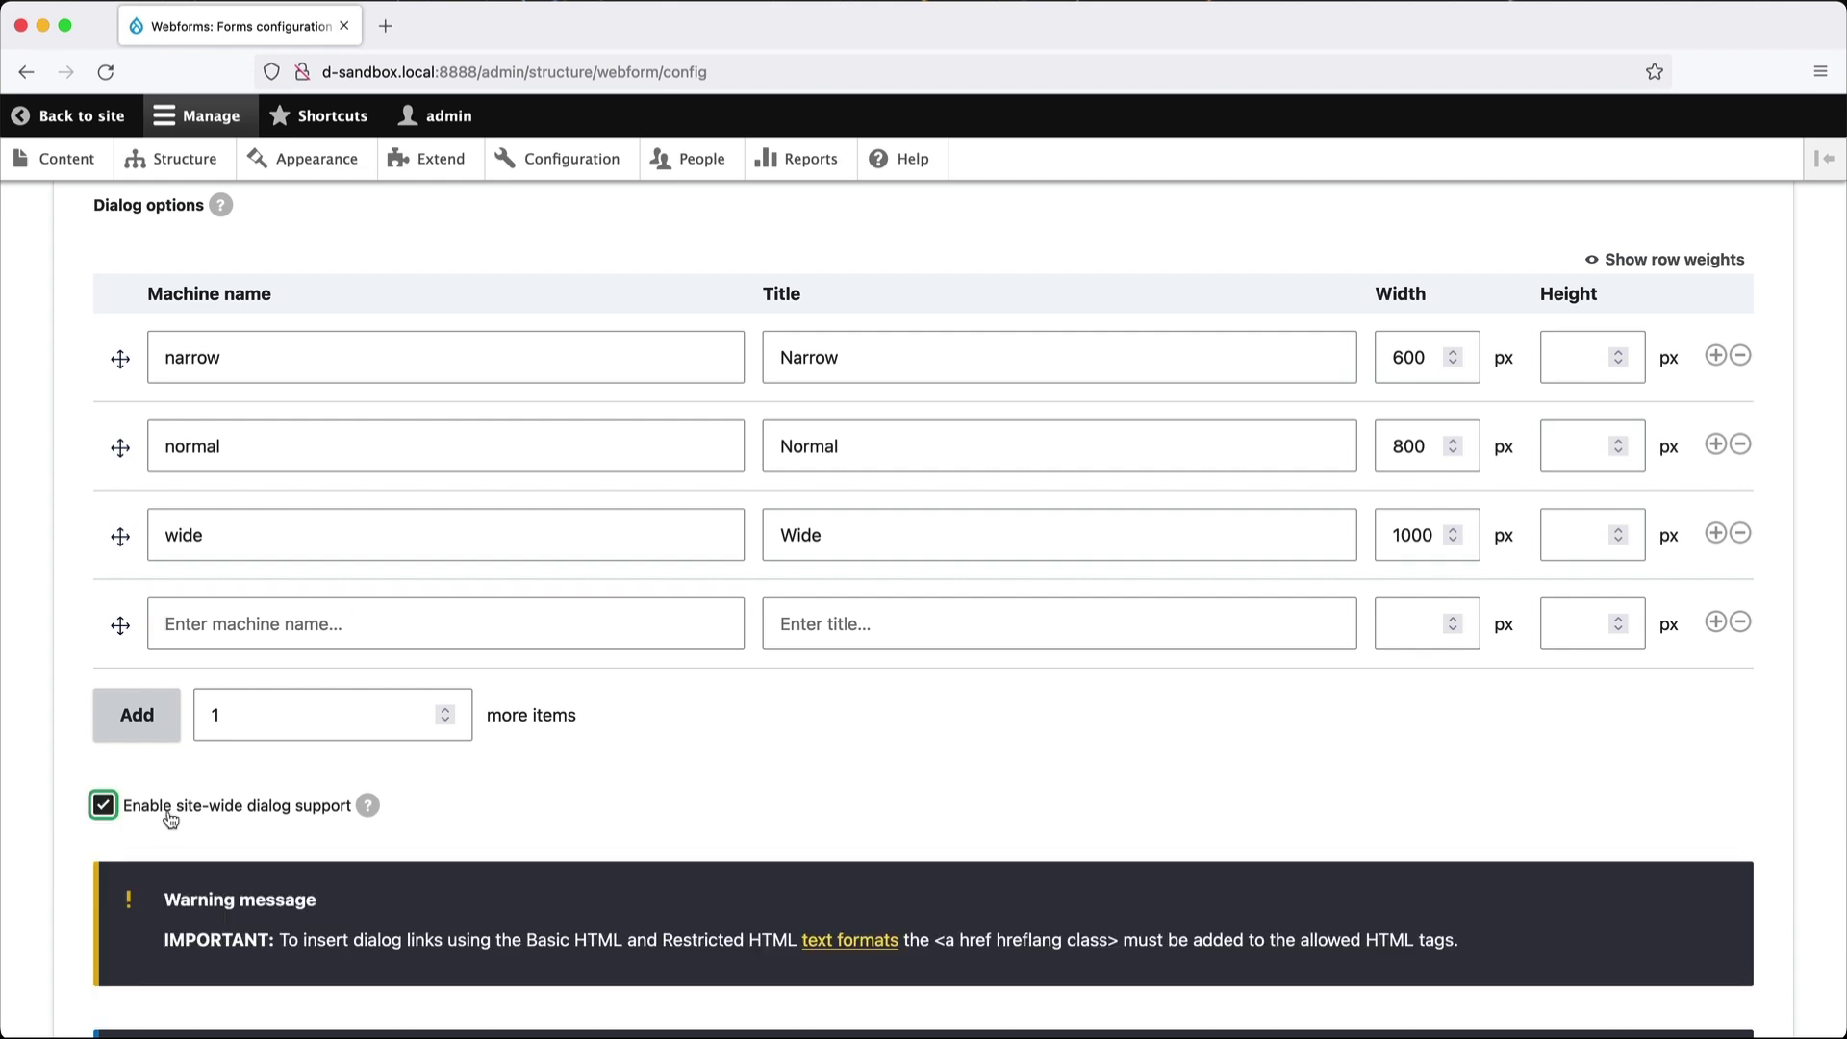
{"action": "scroll", "coordinate": [169, 820], "scroll_direction": "down", "scroll_amount": 9}
{"action": "scroll", "coordinate": [169, 820], "scroll_direction": "down", "scroll_amount": 8}
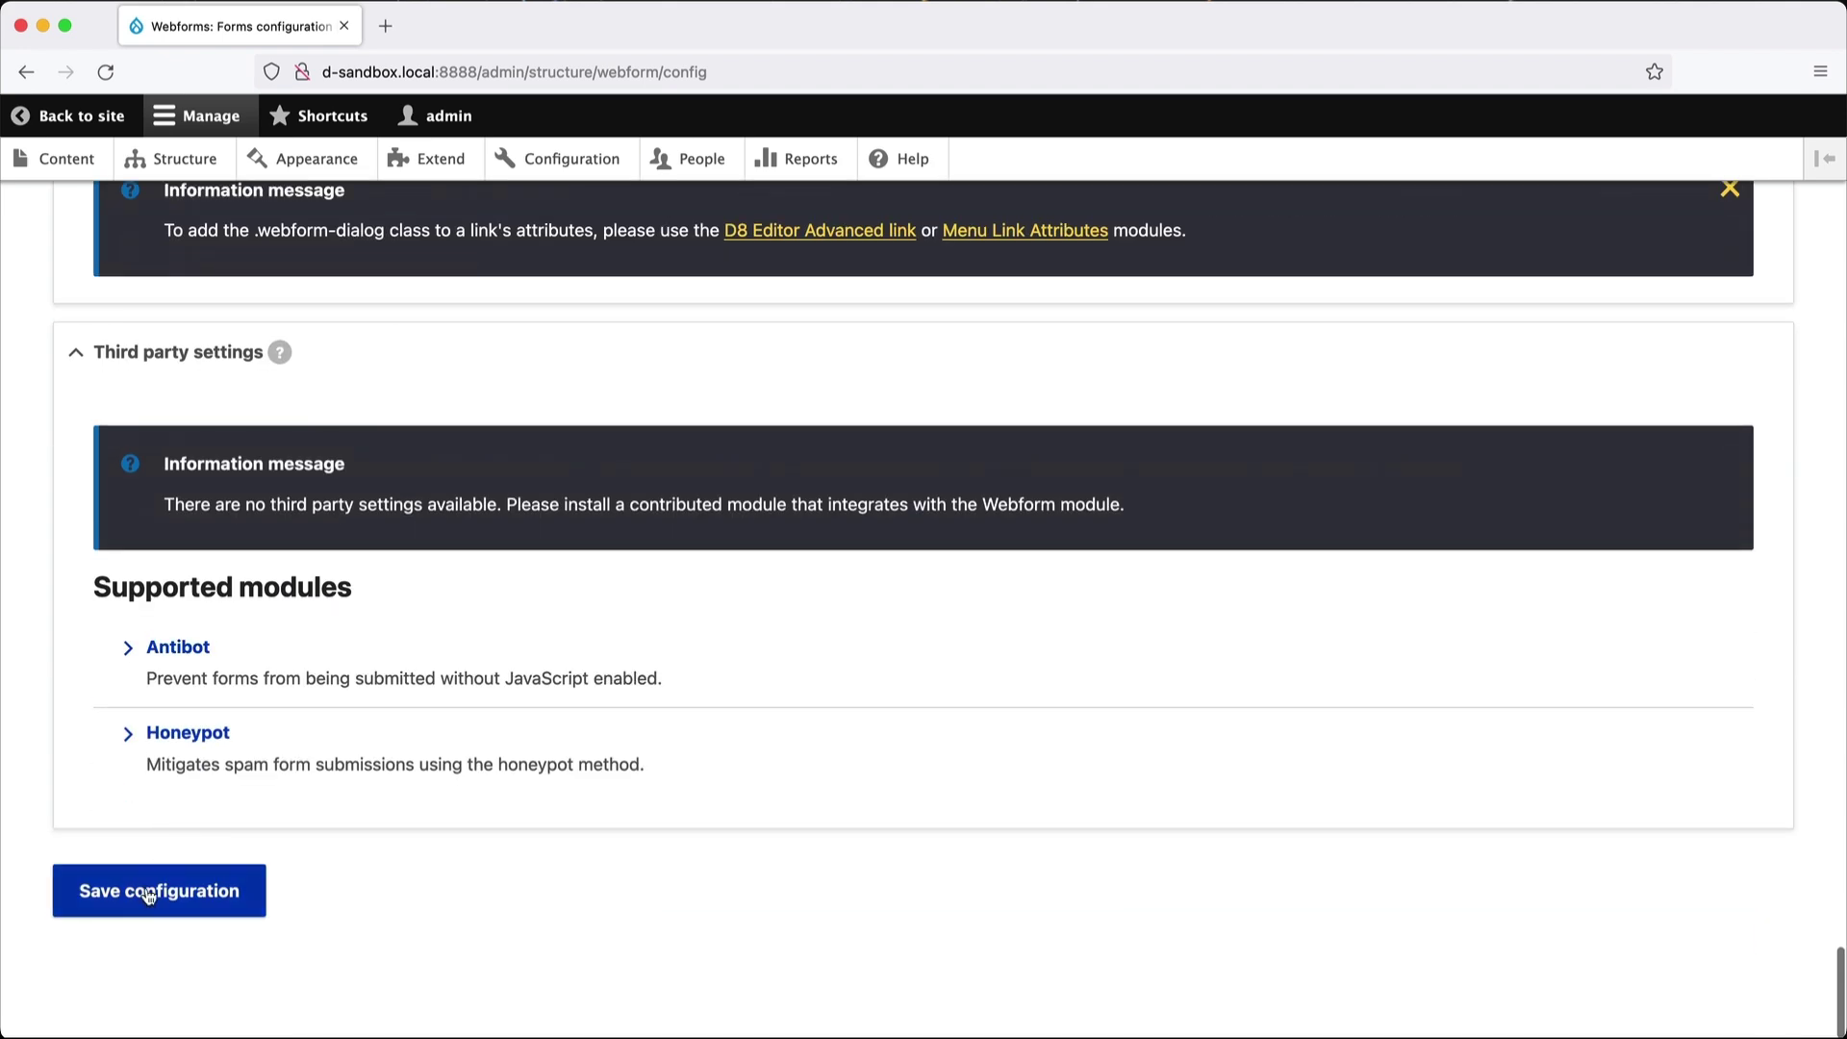
{"action": "left_click", "coordinate": [149, 893]}
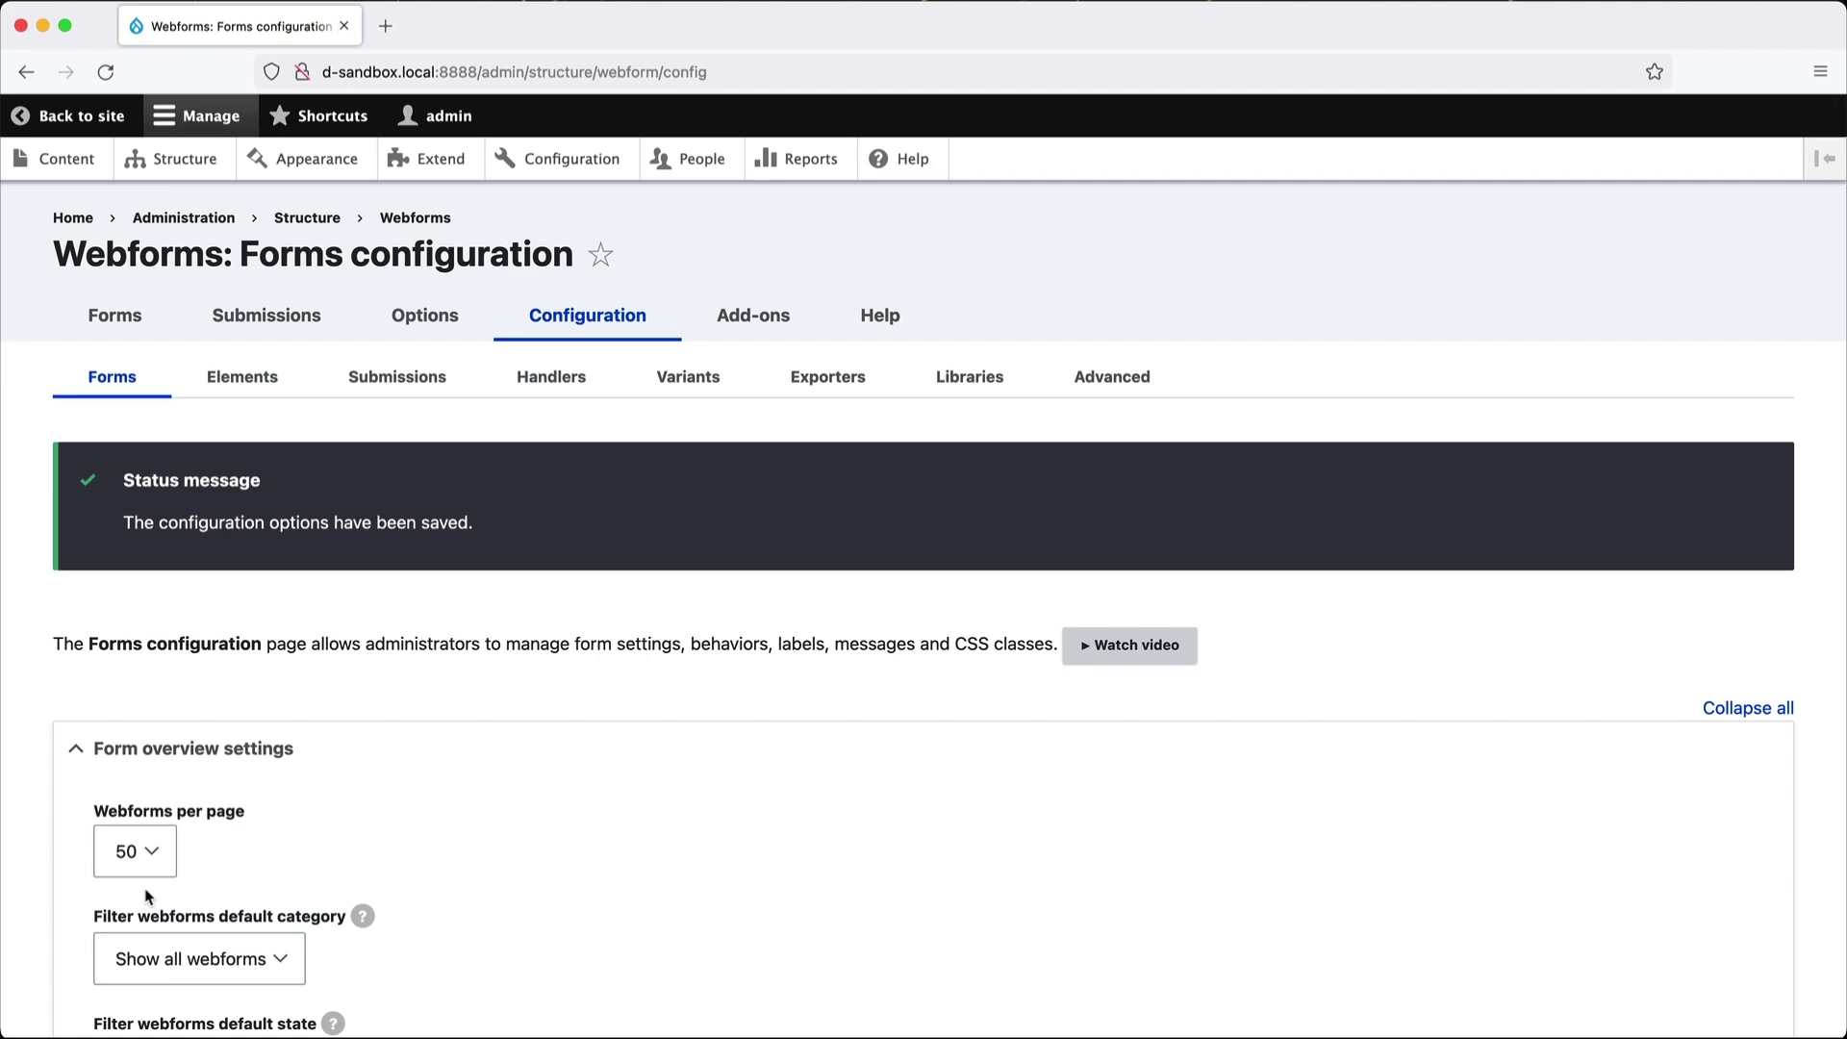
Open the Contact webform's Settings and scroll to the Narrow, Normal, Wide and Custom dialog examples.
{"action": "left_click", "coordinate": [149, 333]}
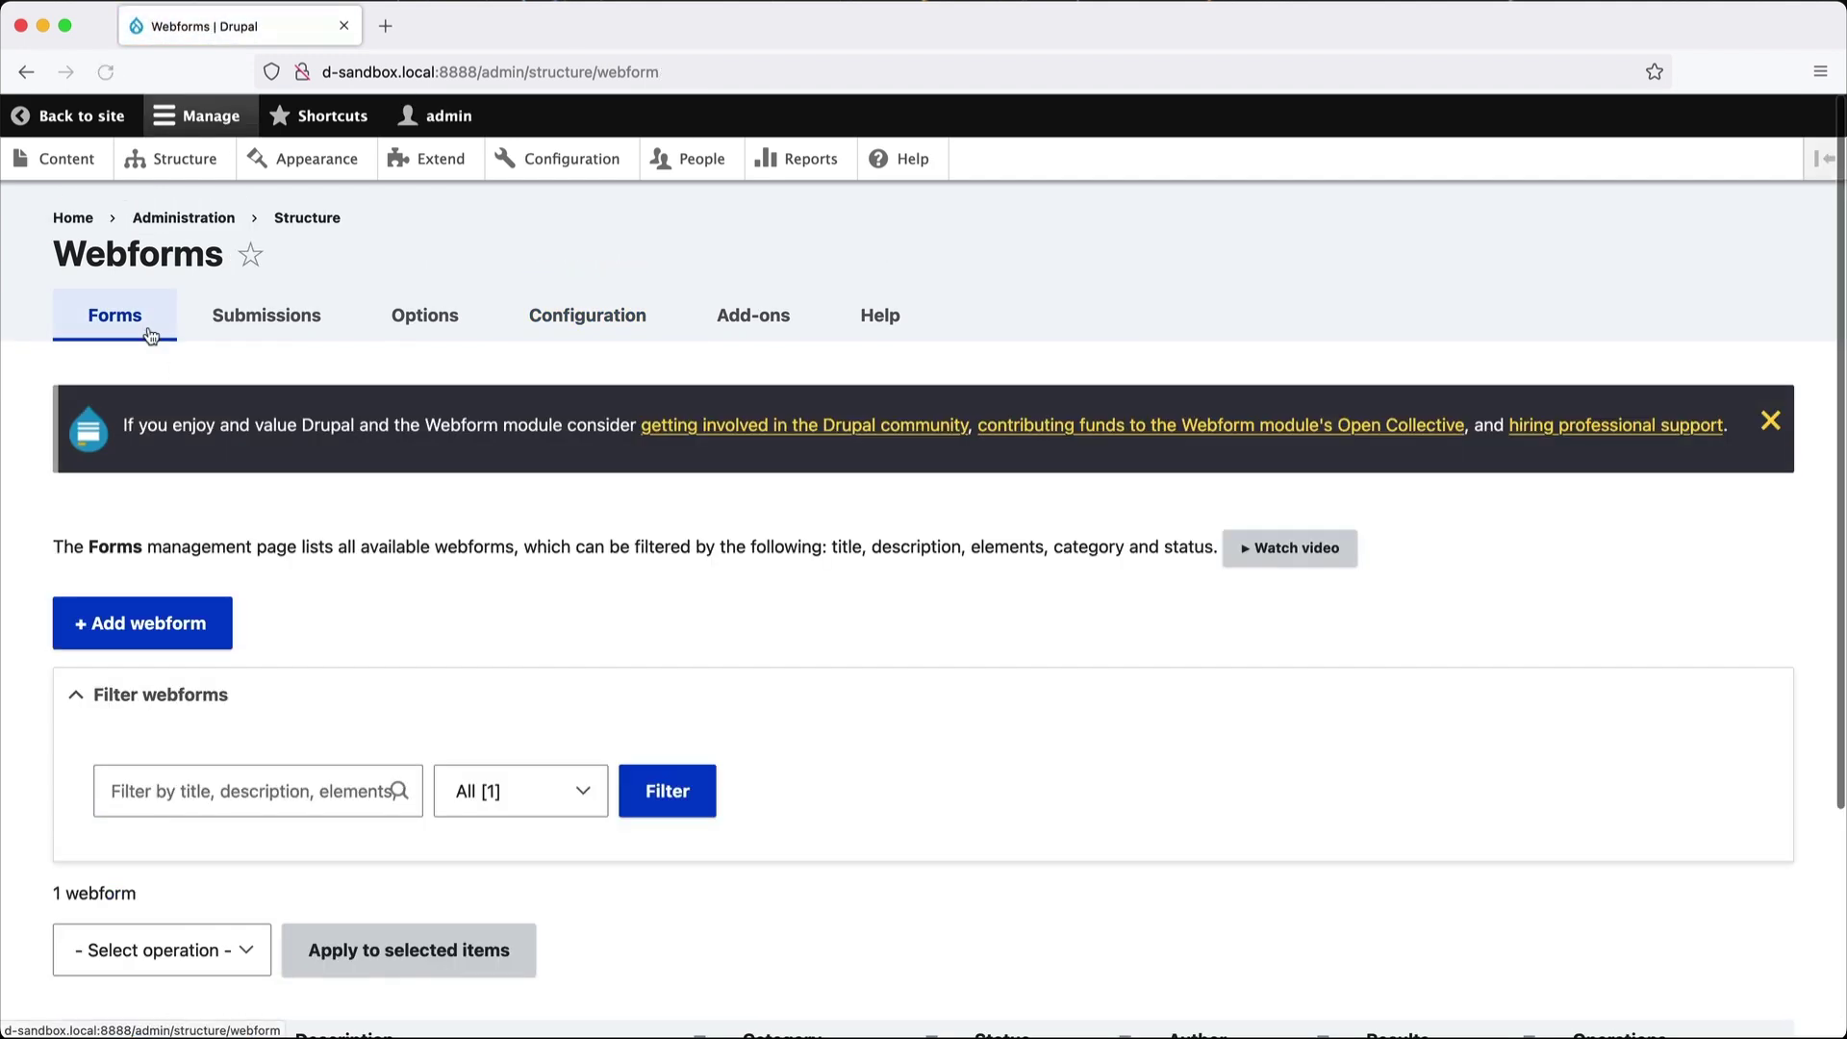
{"action": "scroll", "coordinate": [273, 616], "scroll_direction": "down", "scroll_amount": 5}
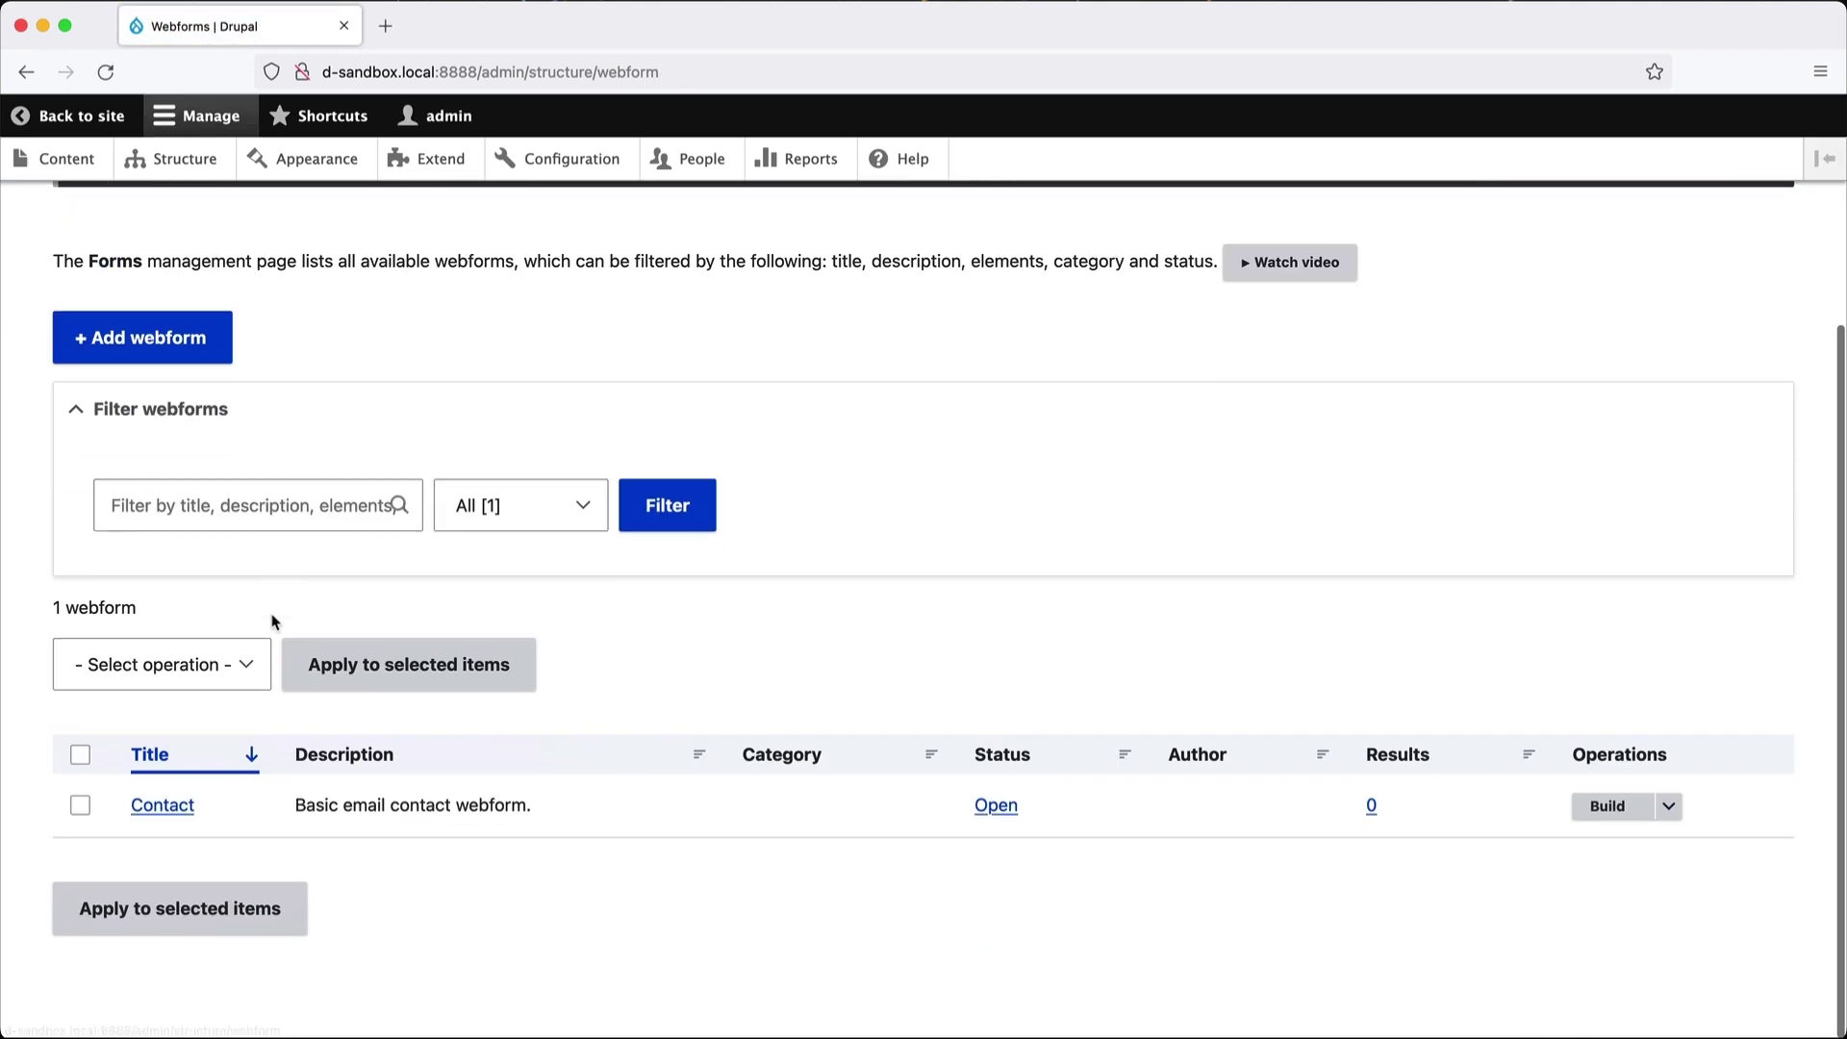
{"action": "left_click", "coordinate": [1626, 810]}
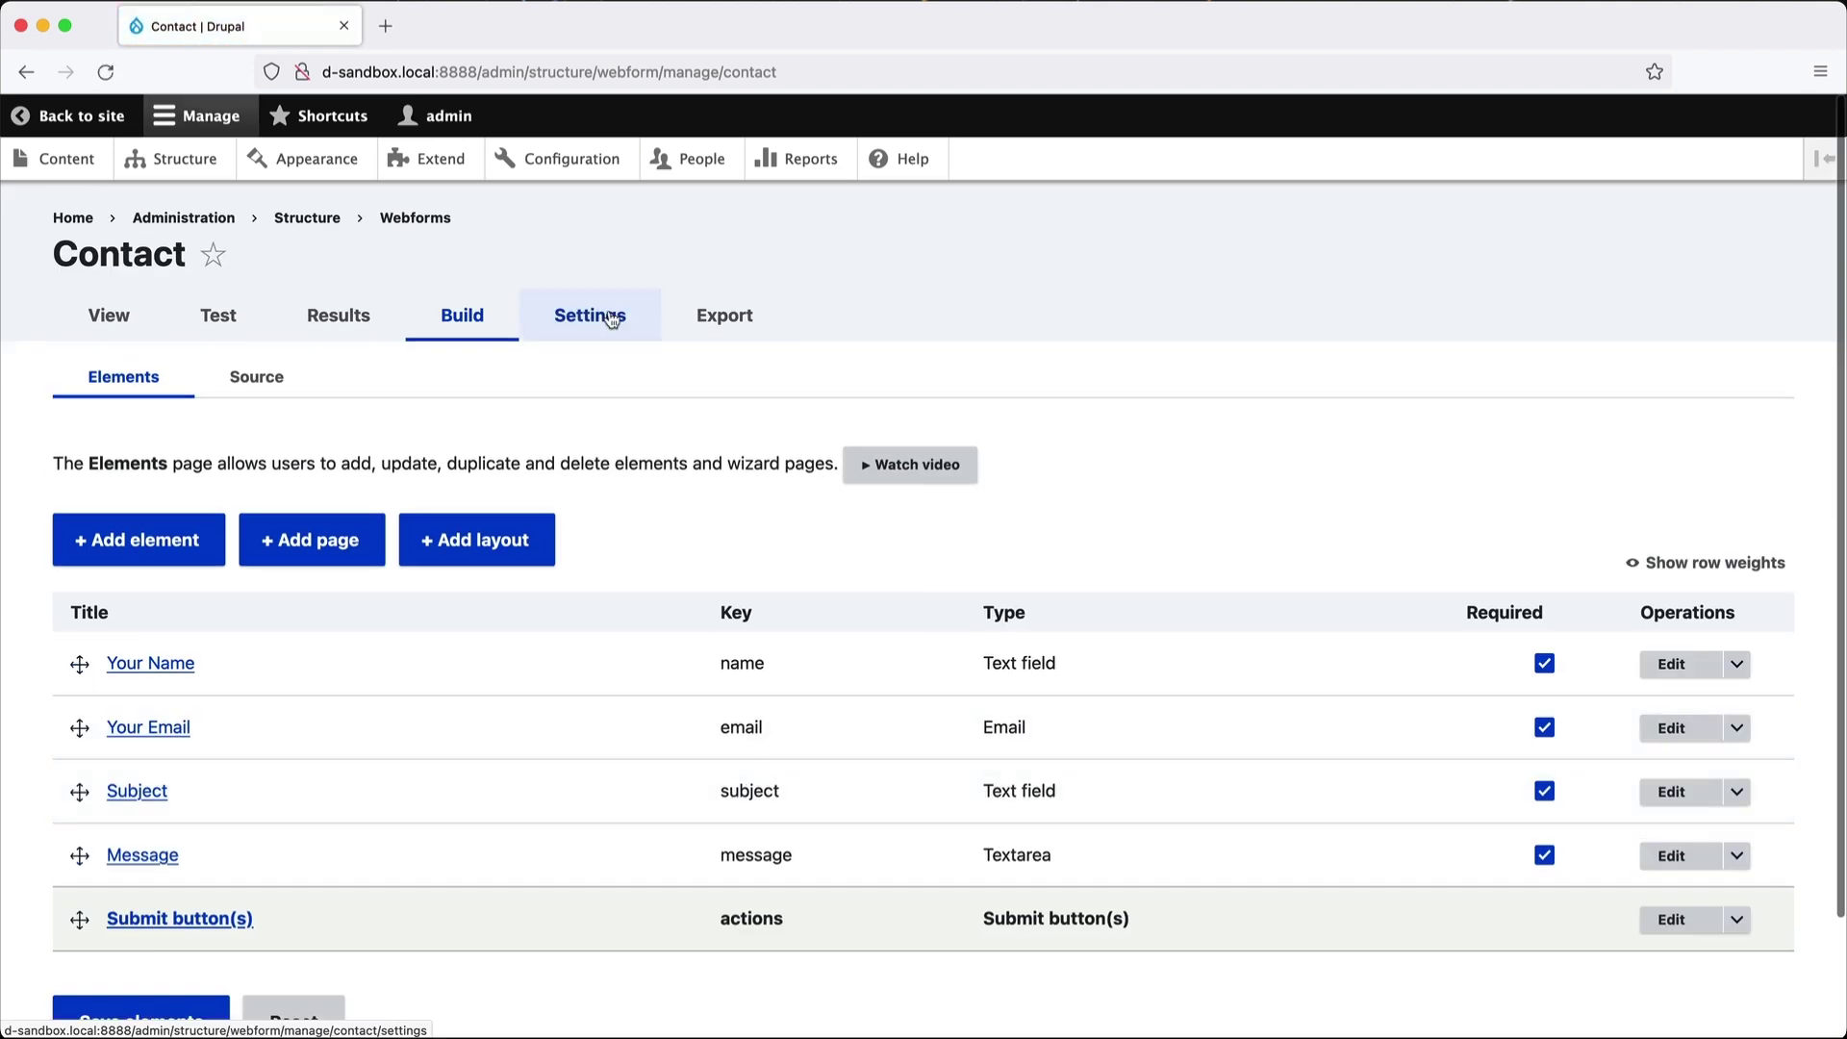
{"action": "left_click", "coordinate": [611, 319]}
{"action": "scroll", "coordinate": [443, 654], "scroll_direction": "down", "scroll_amount": 15}
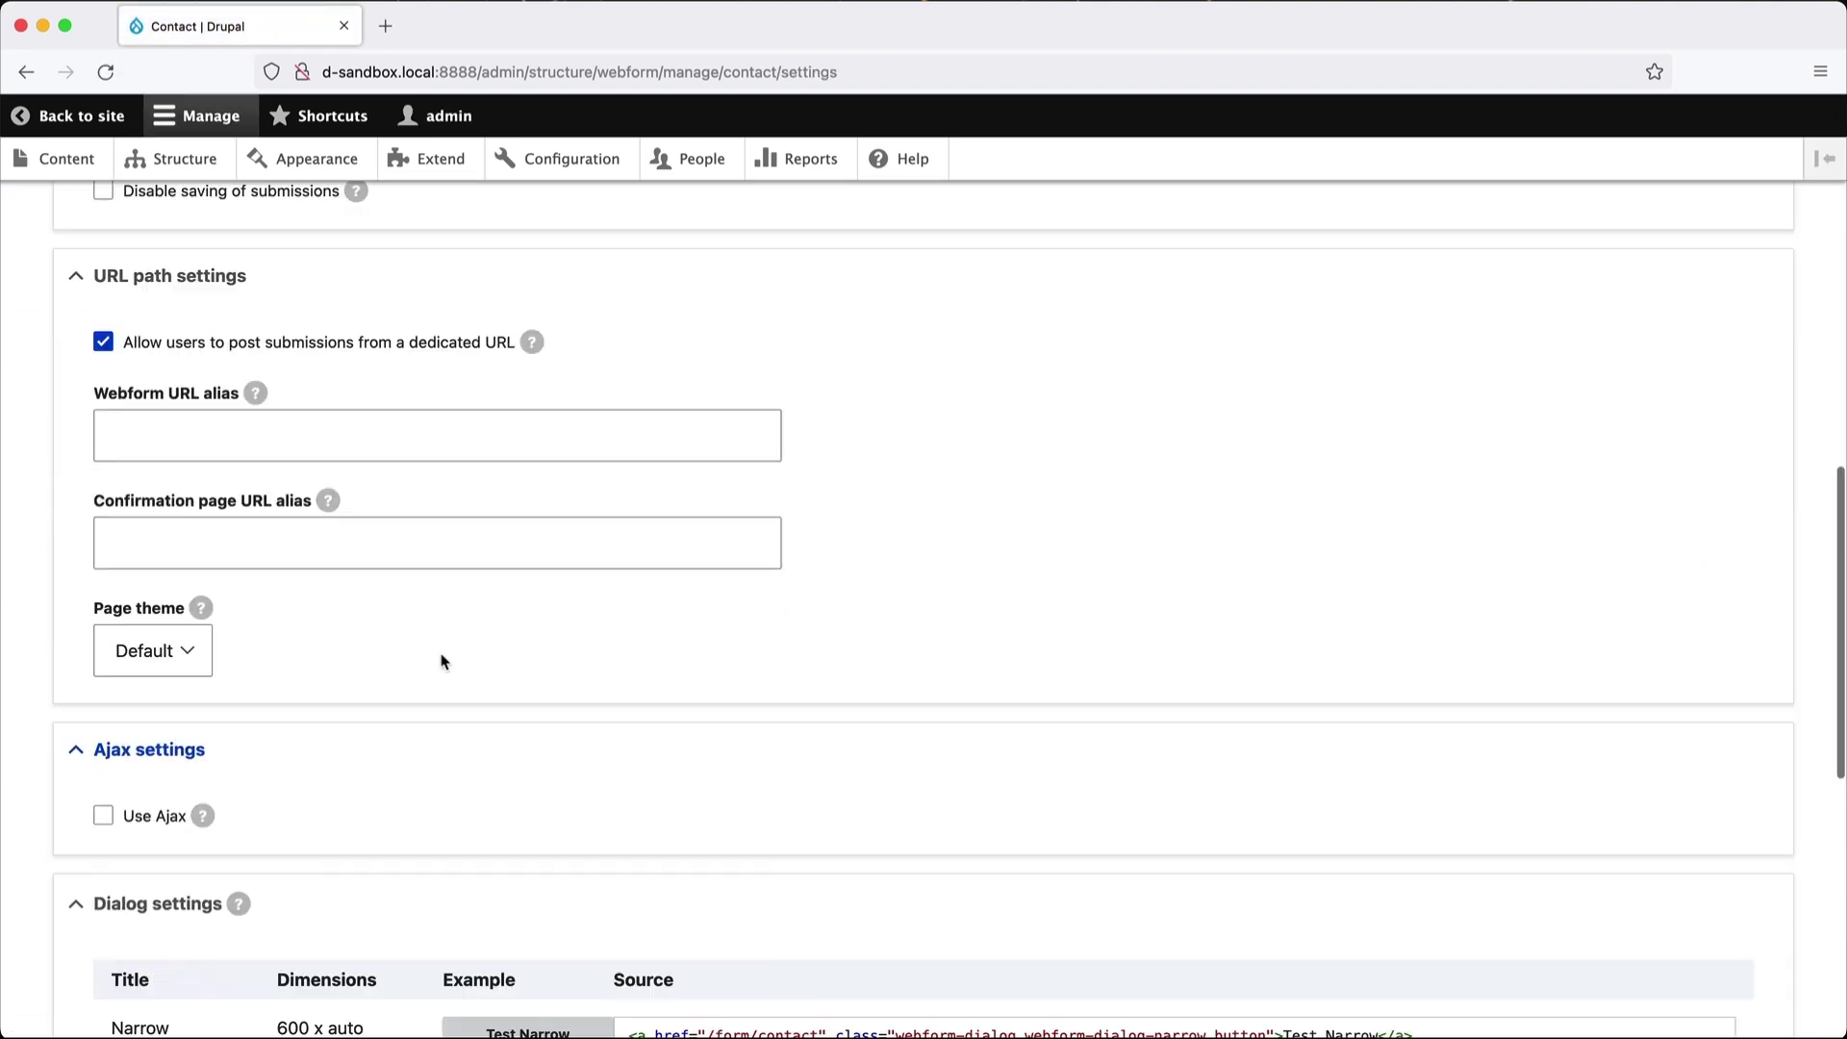
{"action": "scroll", "coordinate": [445, 639], "scroll_direction": "down", "scroll_amount": 1}
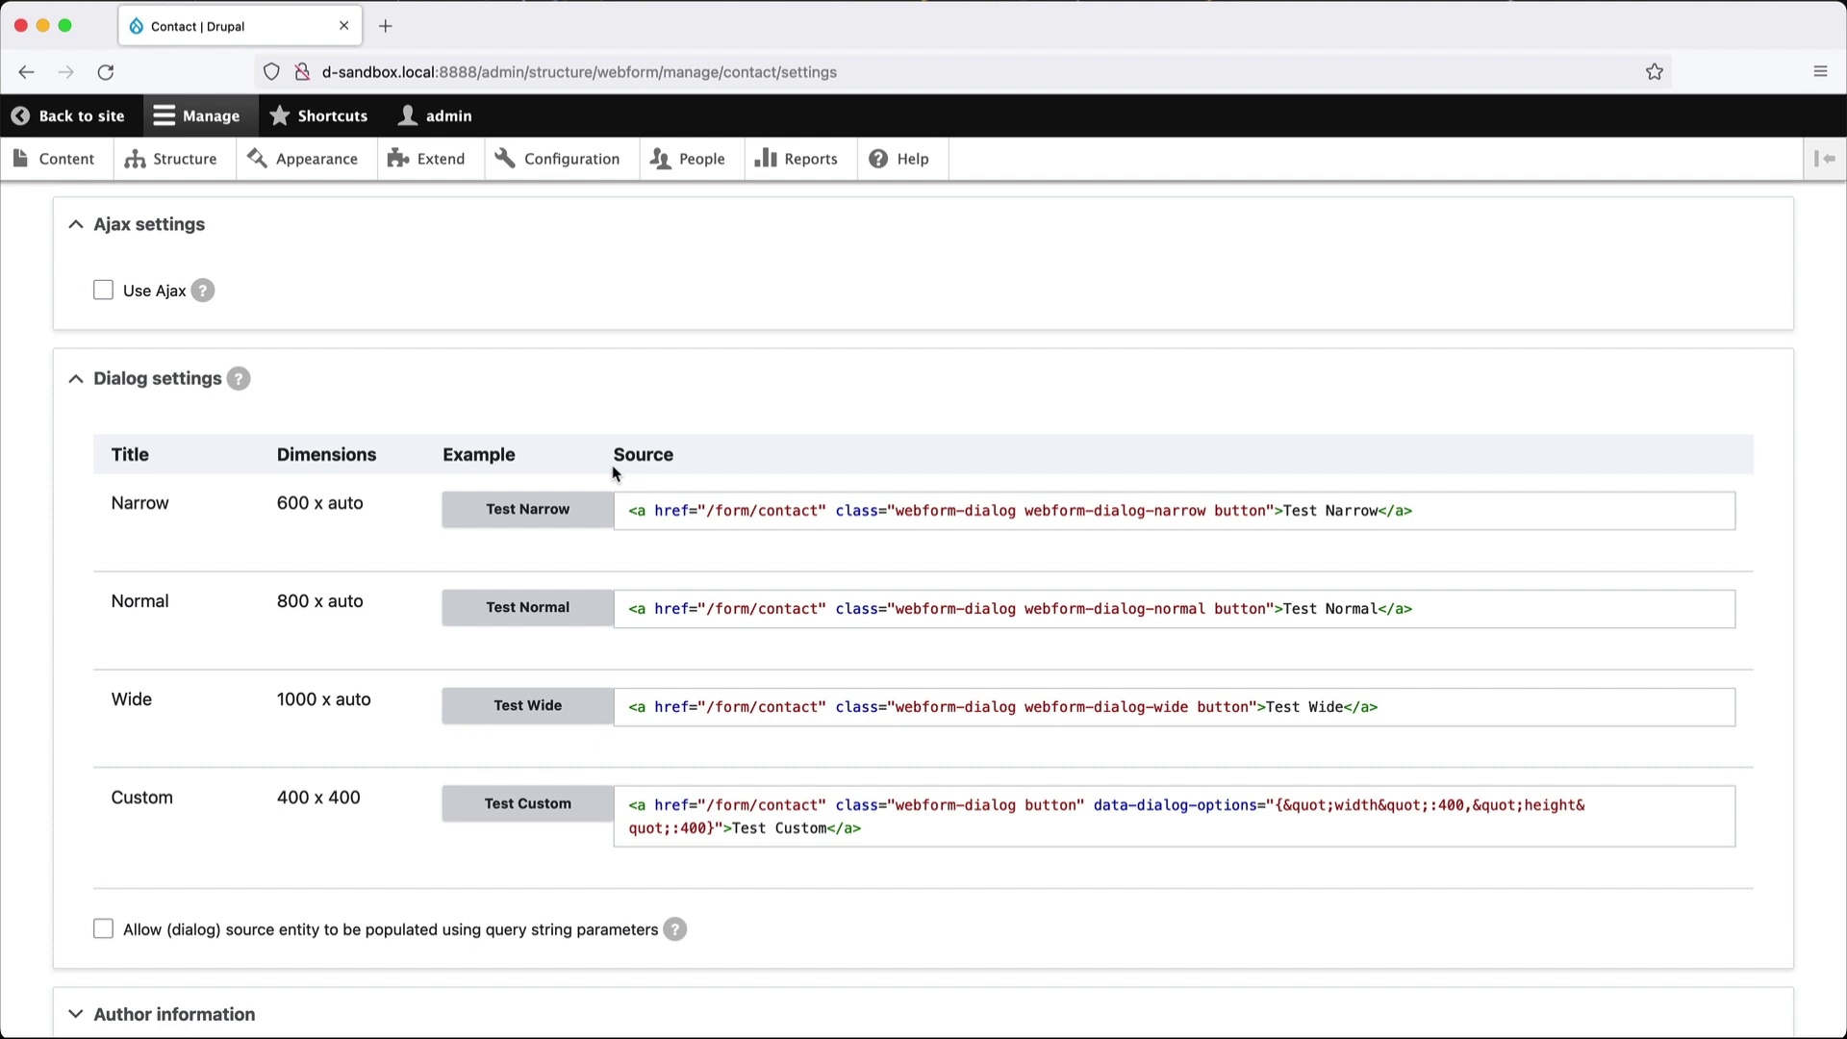
{"action": "left_click", "coordinate": [558, 512]}
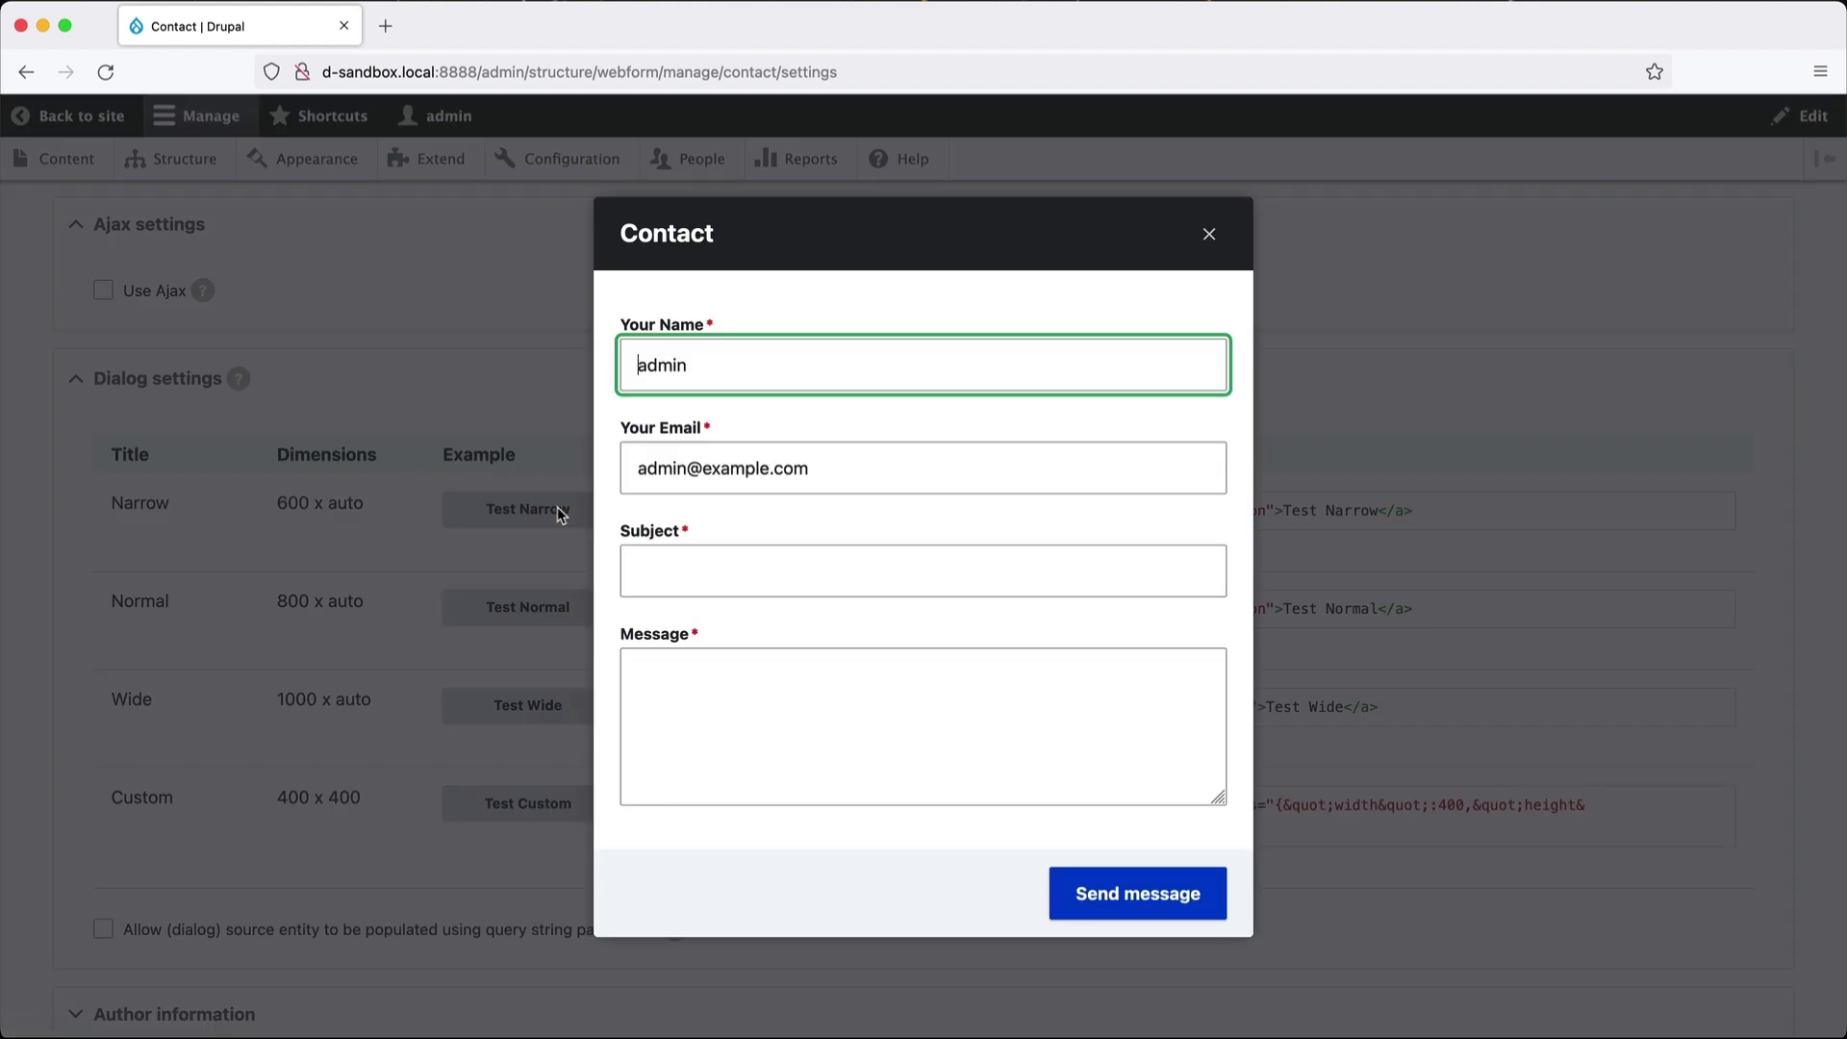
{"action": "left_click", "coordinate": [1208, 234]}
{"action": "left_click", "coordinate": [569, 614]}
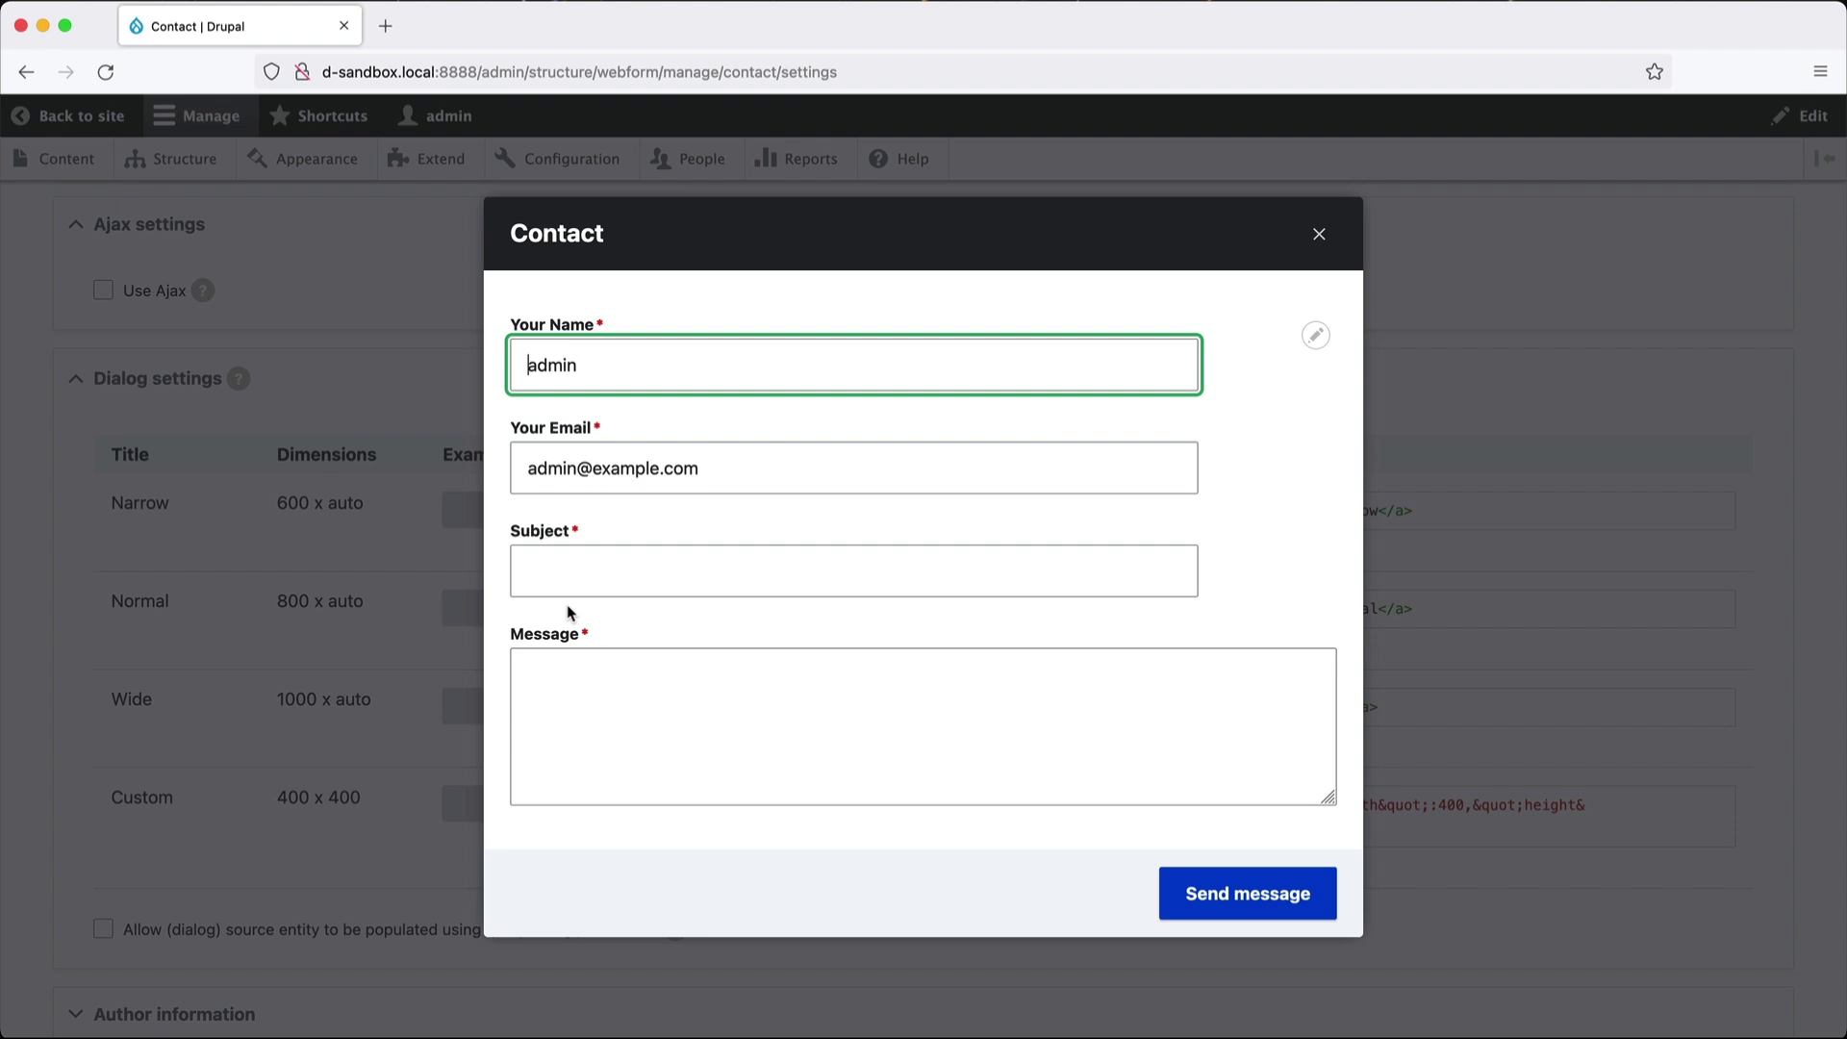
{"action": "left_click", "coordinate": [1319, 235]}
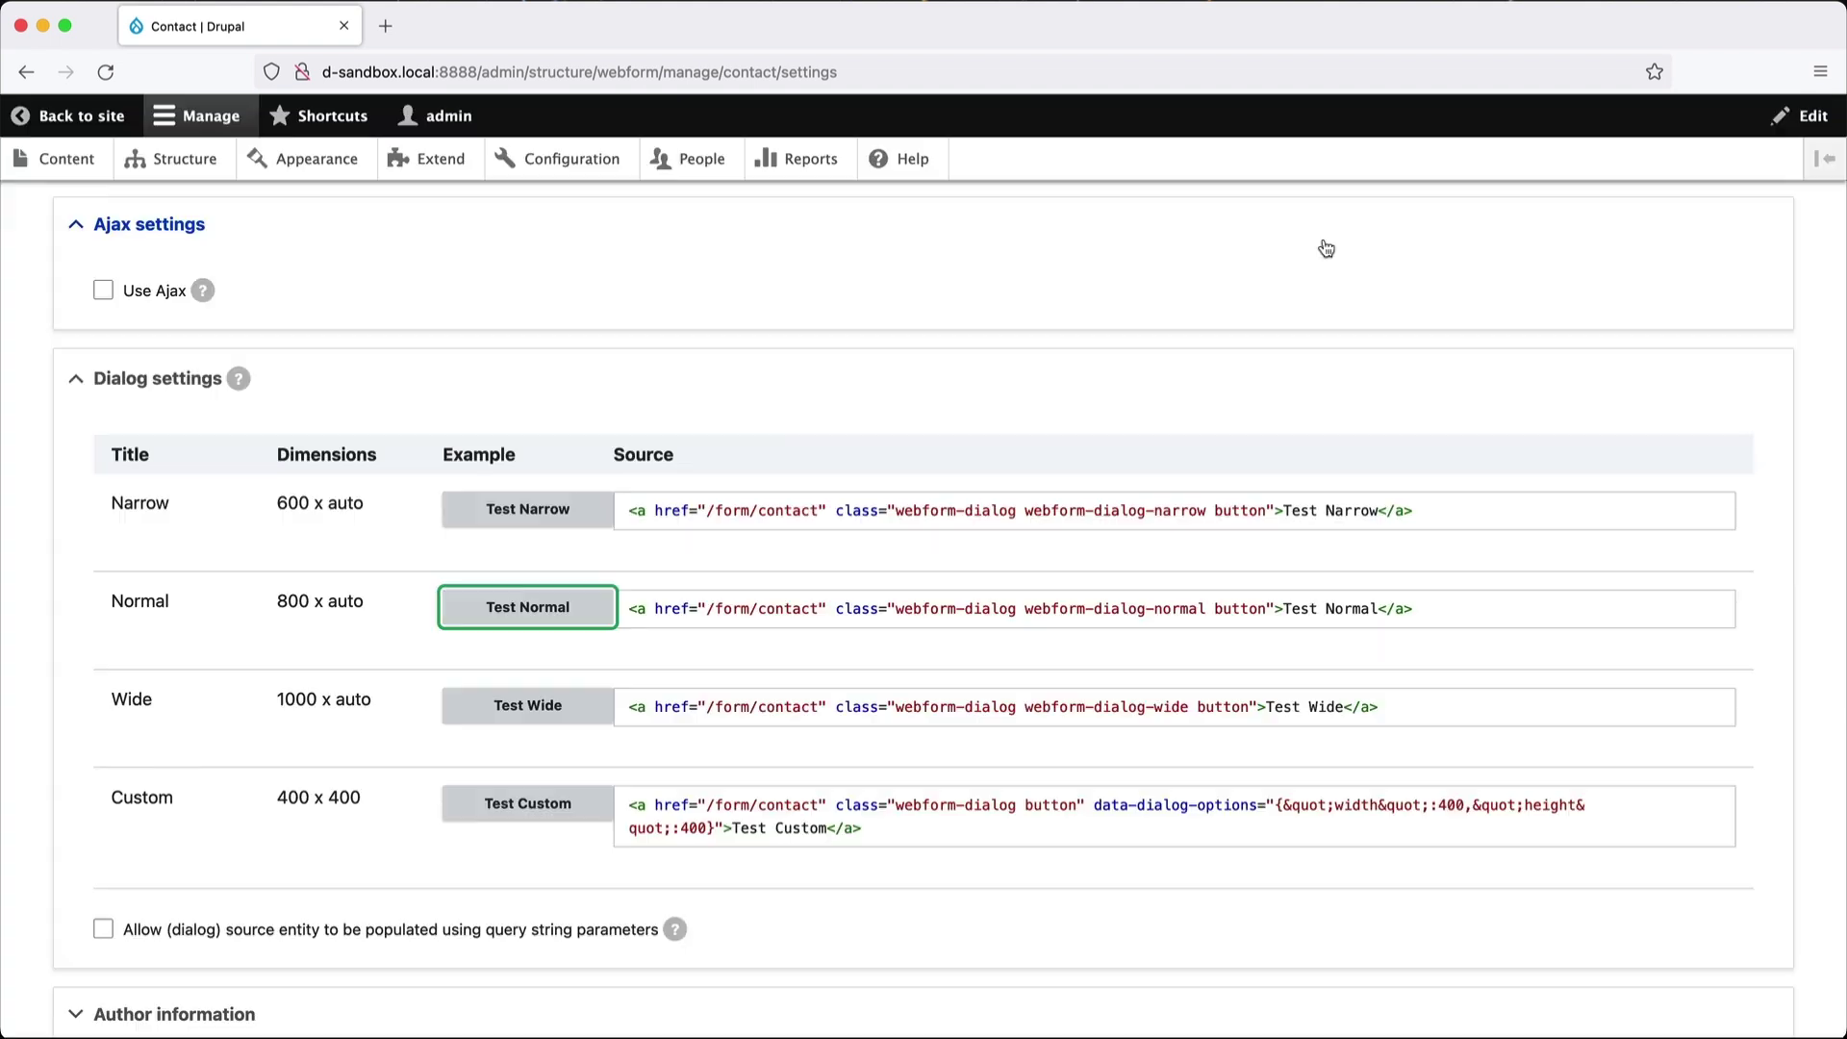
Inspect the Normal dialog example's source line and its class name.
{"action": "triple_click", "coordinate": [760, 611]}
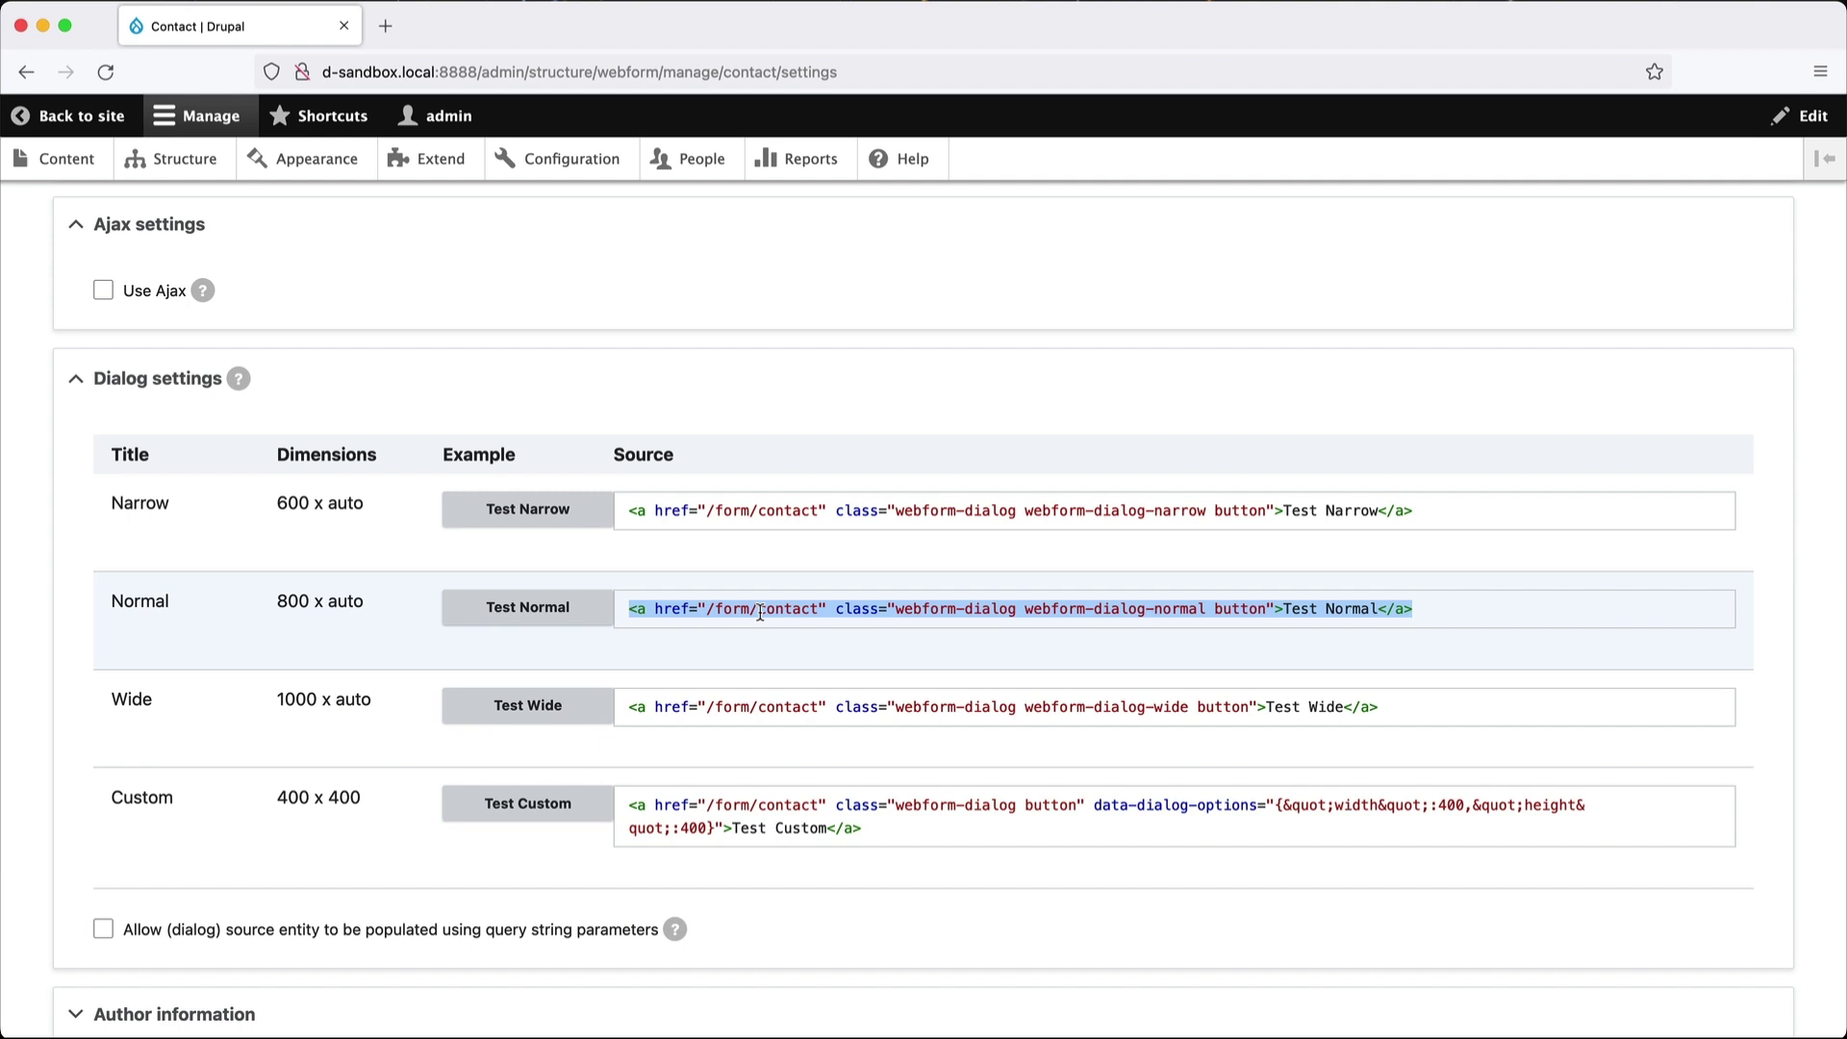
{"action": "left_click", "coordinate": [859, 604]}
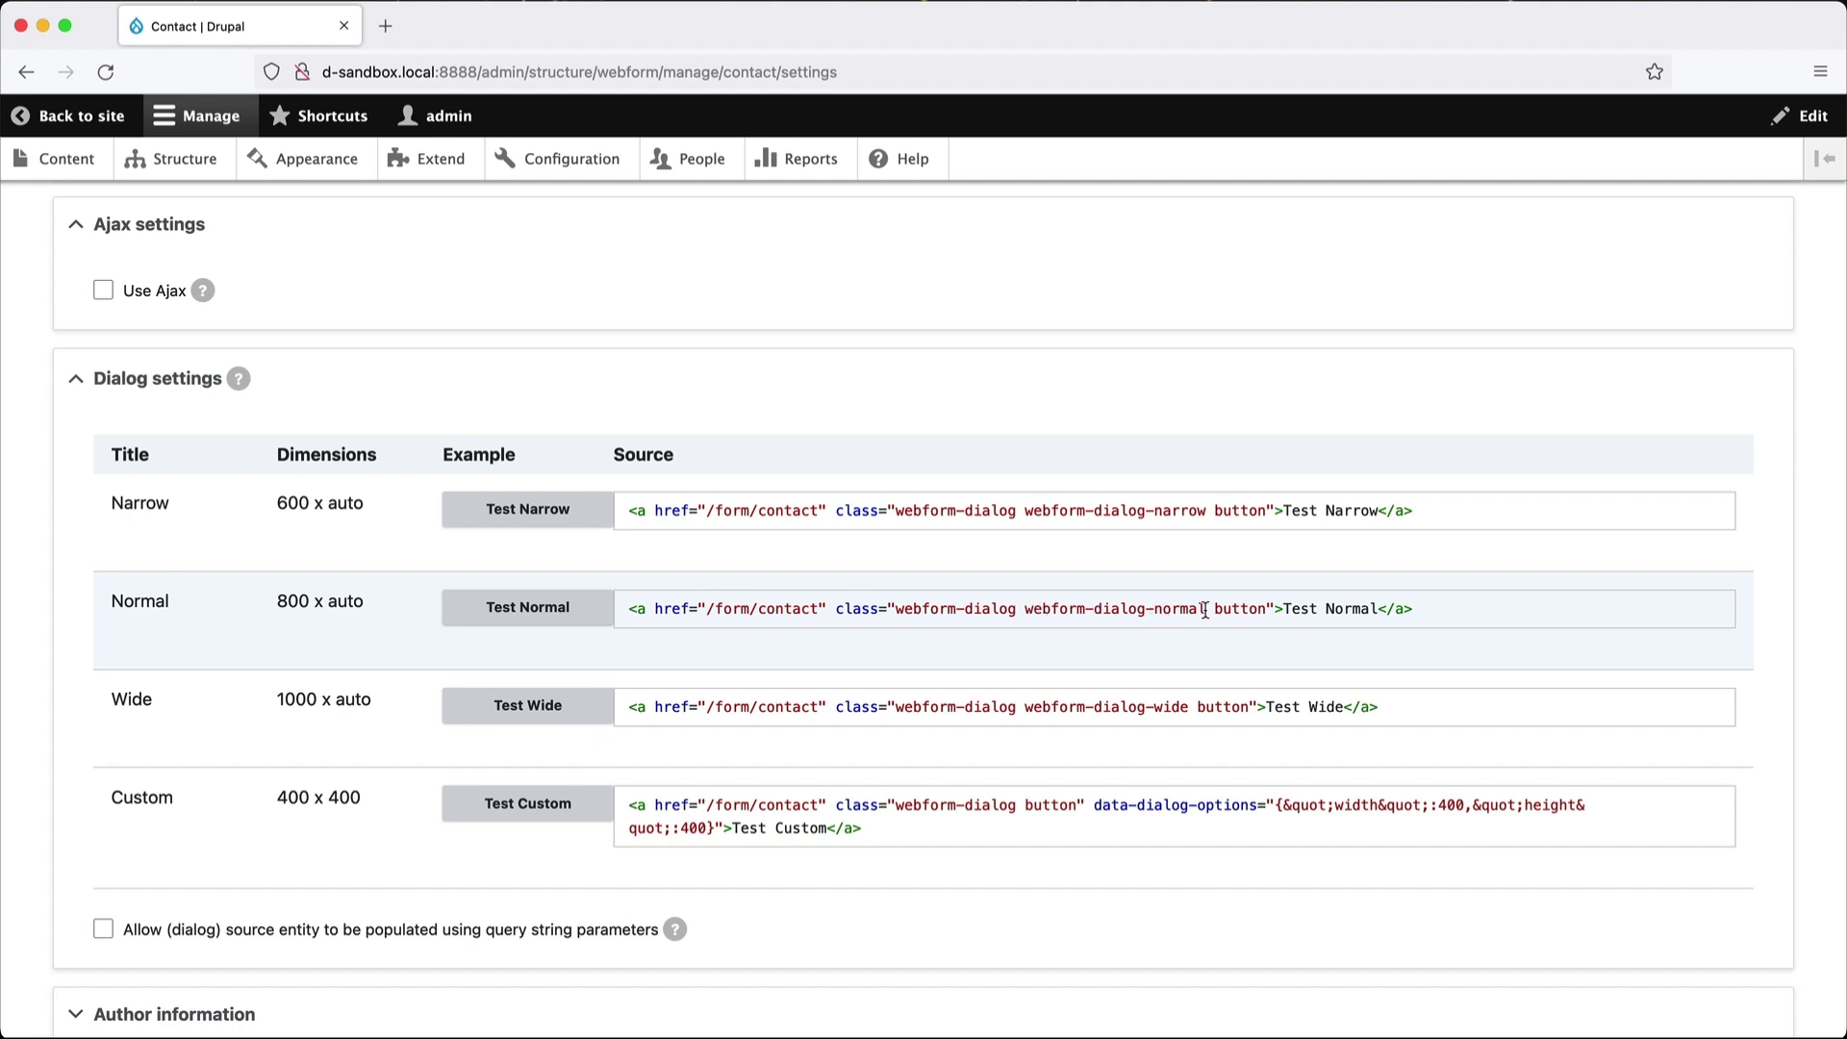
{"action": "left_click_drag", "start_coordinate": [1207, 612], "coordinate": [1172, 612]}
{"action": "left_click", "coordinate": [1174, 612]}
Copy the Narrow example link's source code and open Content in a new tab.
{"action": "triple_click", "coordinate": [1091, 510]}
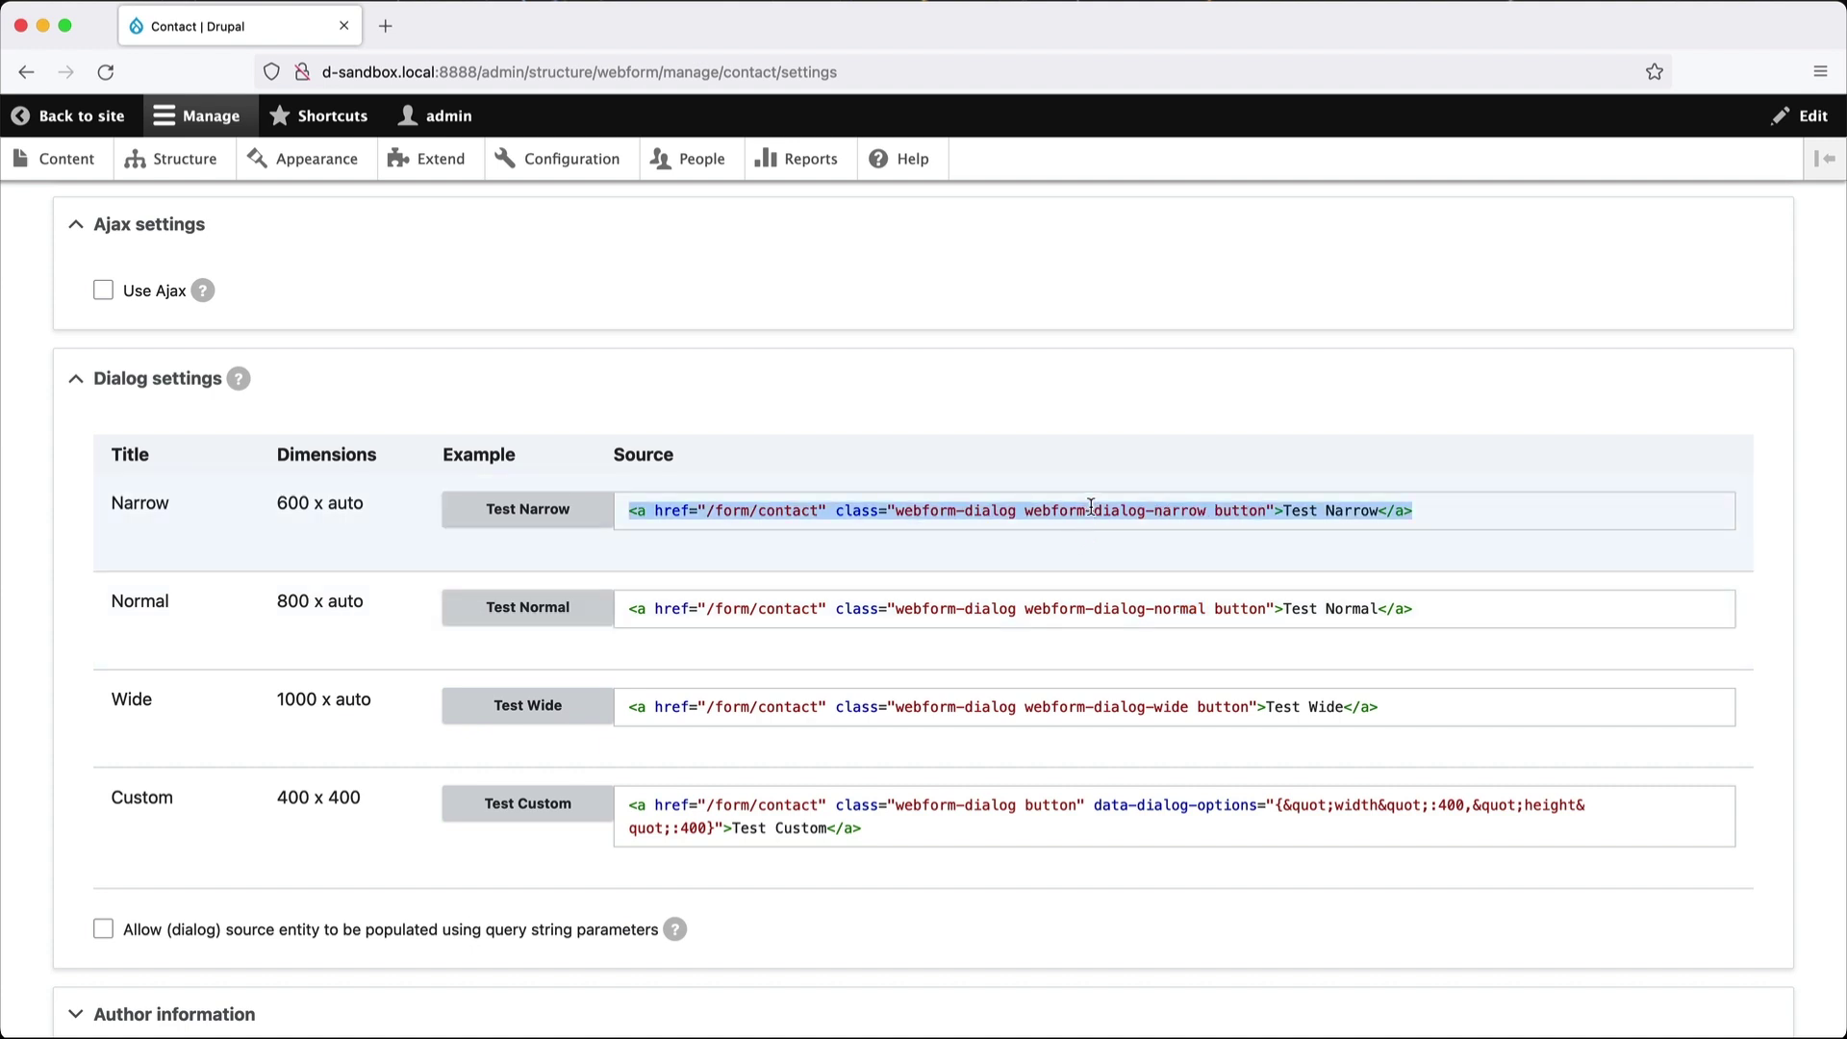
{"action": "right_click", "coordinate": [1061, 518]}
{"action": "left_click", "coordinate": [1097, 527]}
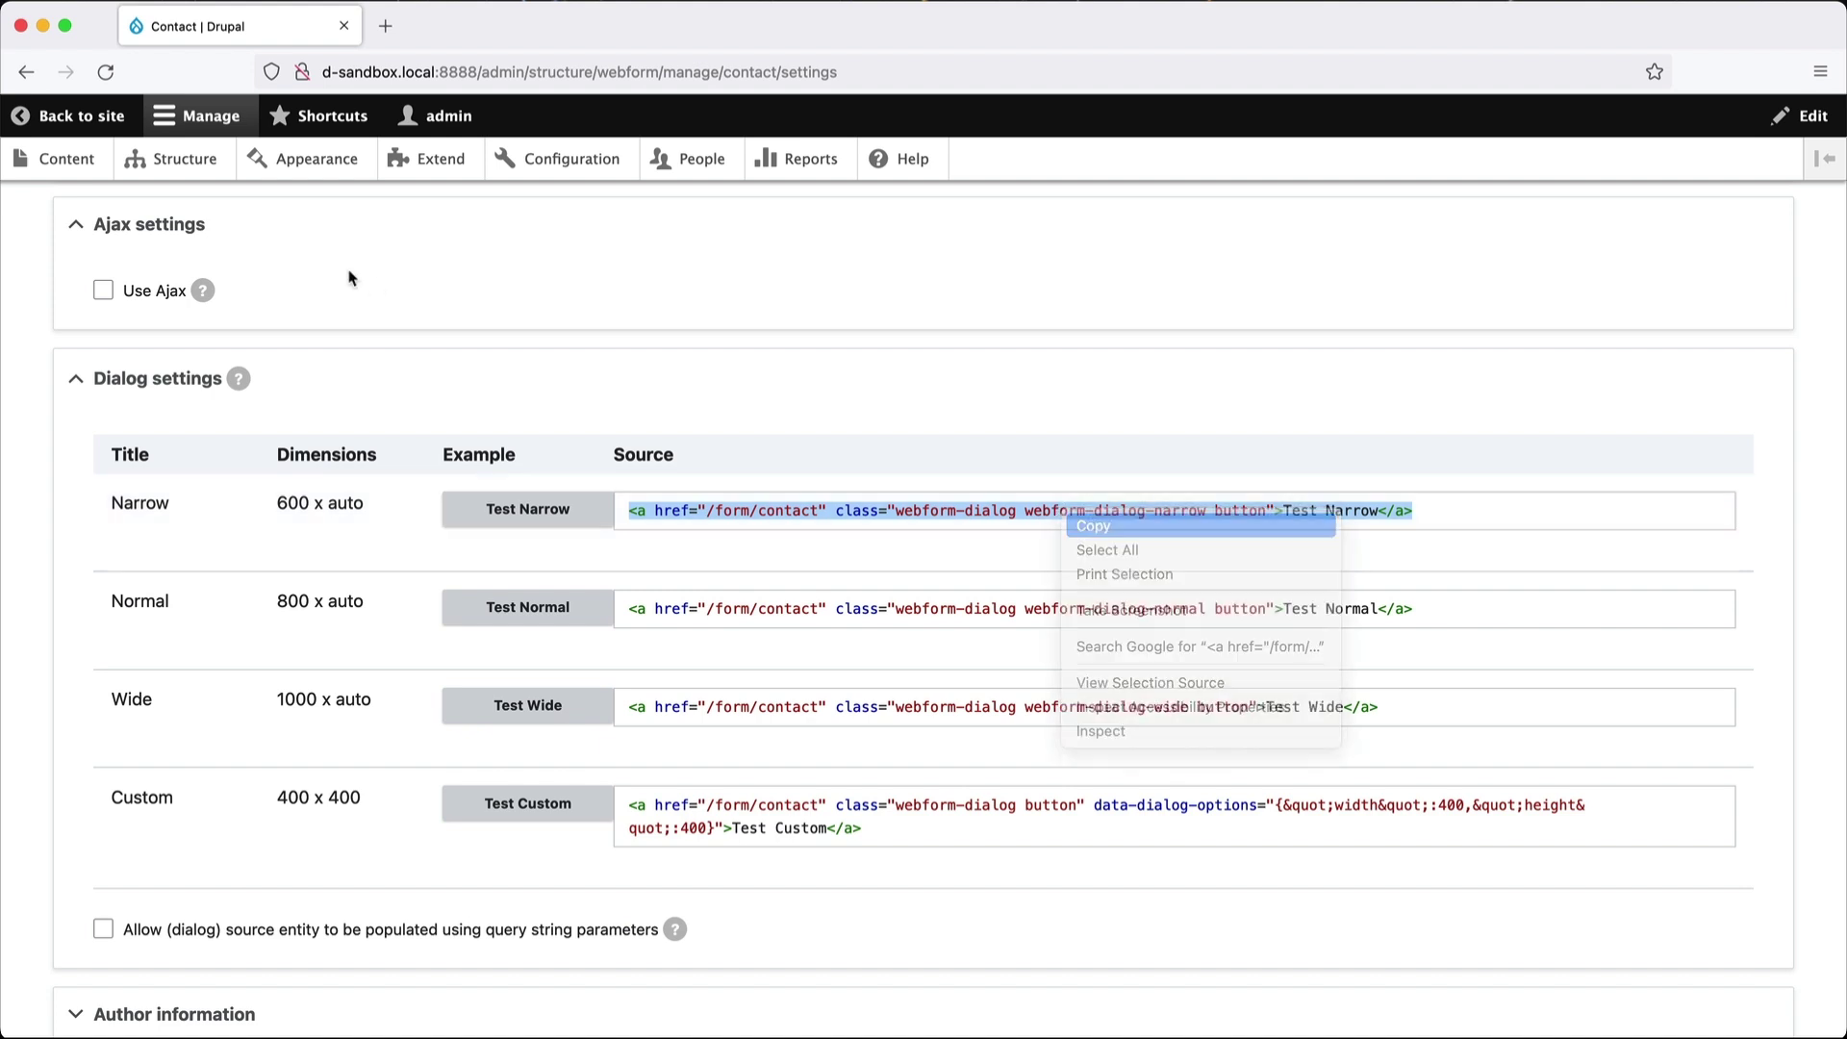
{"action": "middle_click", "coordinate": [53, 158]}
Start a new Basic page titled 'Contact us'.
{"action": "left_click", "coordinate": [481, 26]}
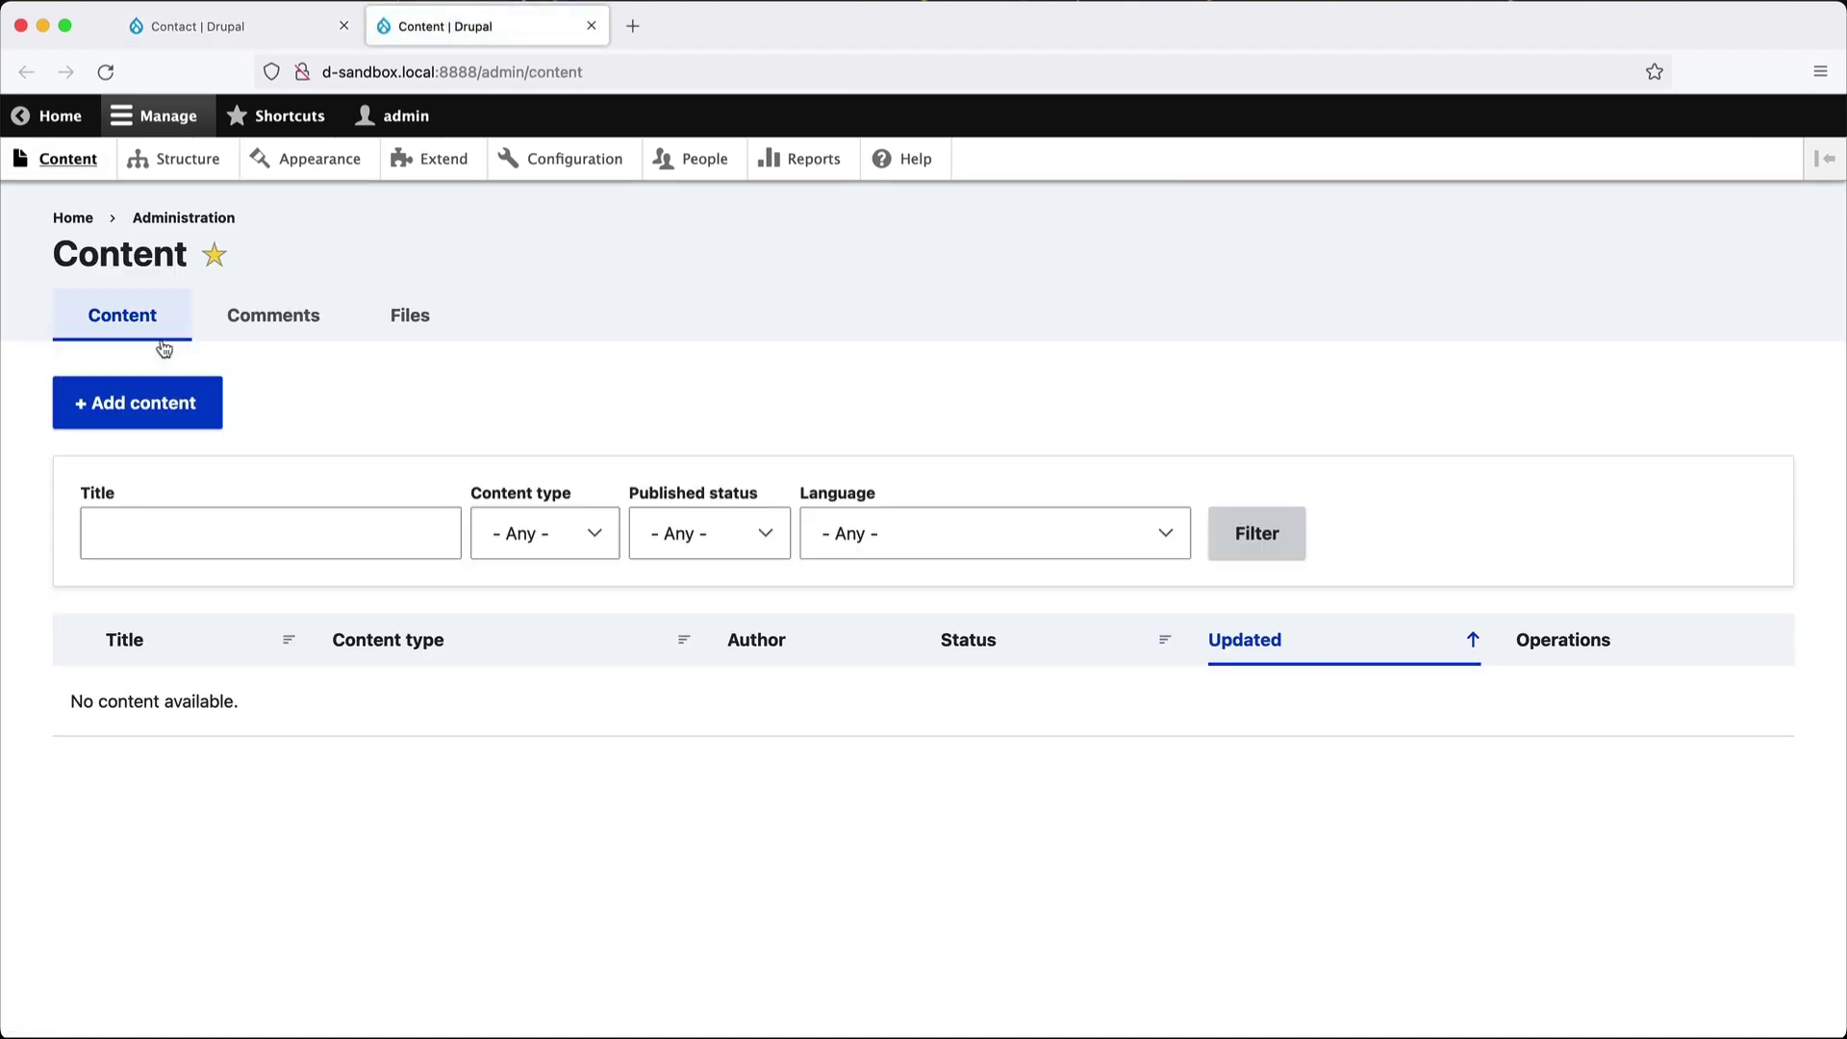
{"action": "left_click", "coordinate": [149, 401]}
{"action": "left_click", "coordinate": [147, 458]}
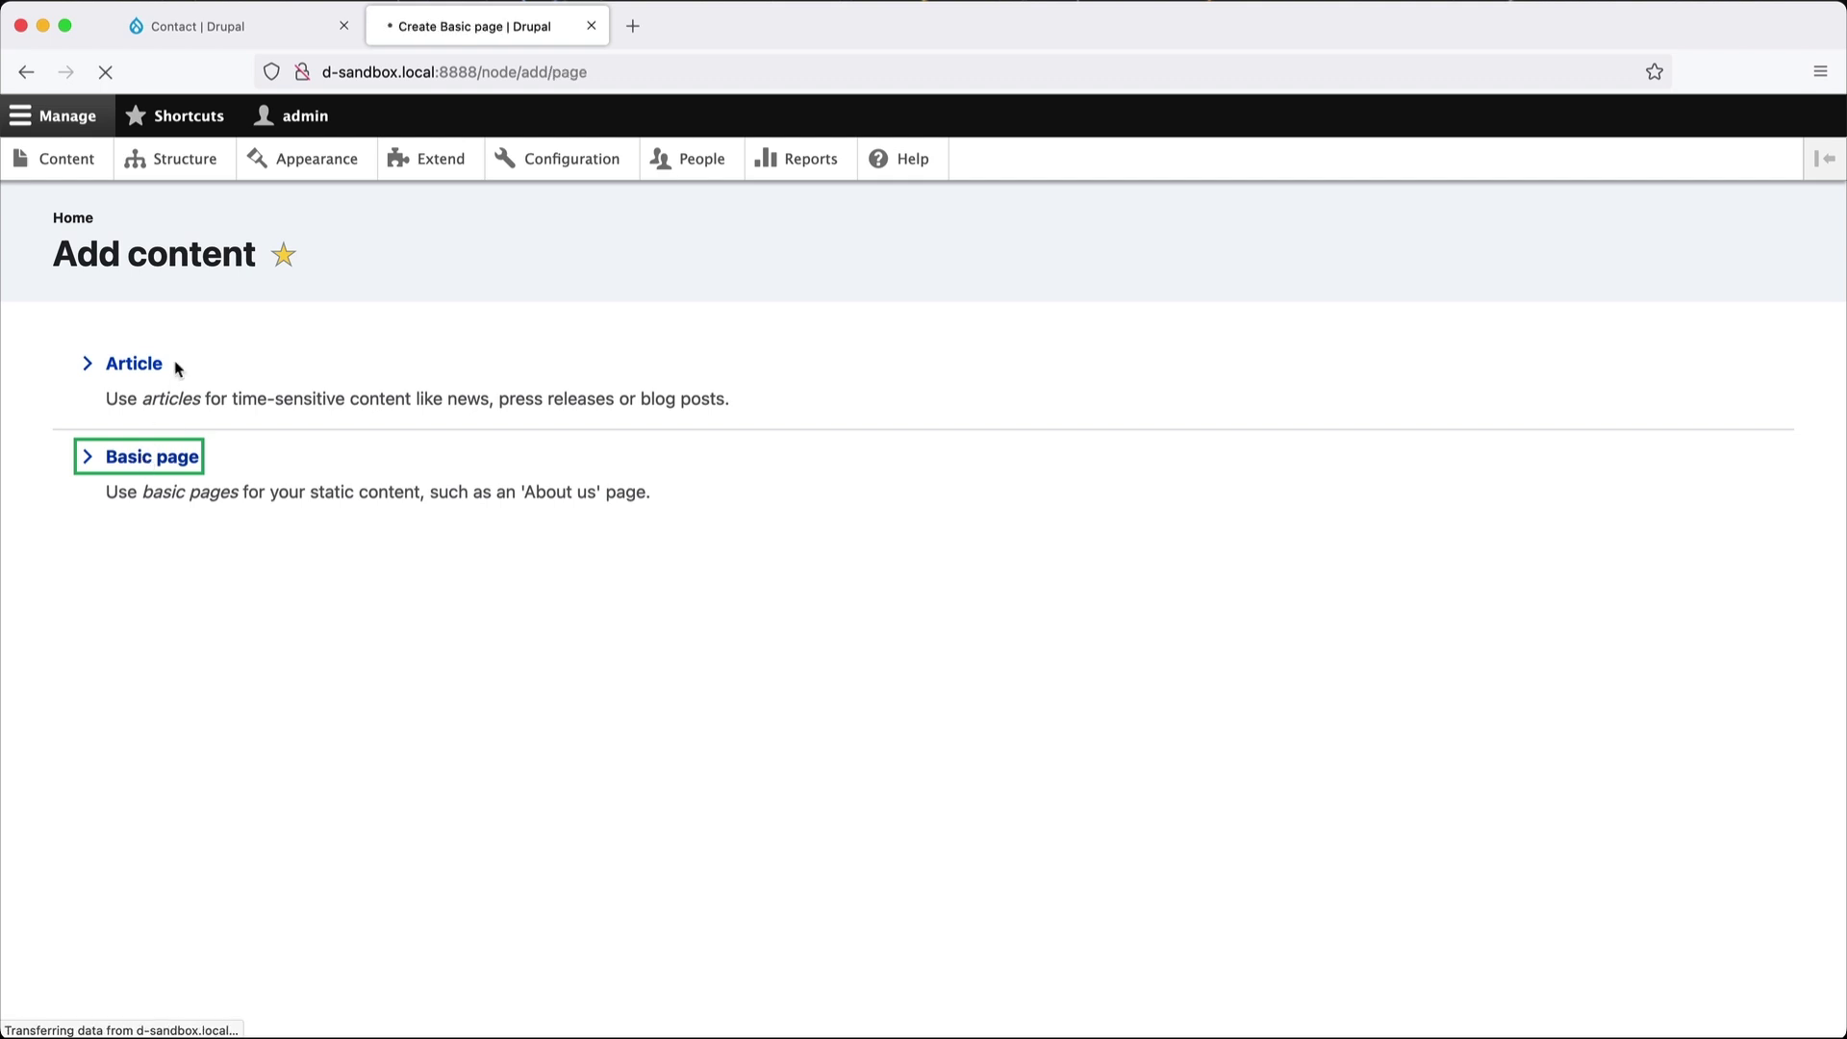
{"action": "left_click", "coordinate": [278, 393]}
{"action": "type", "text": "Cont"}
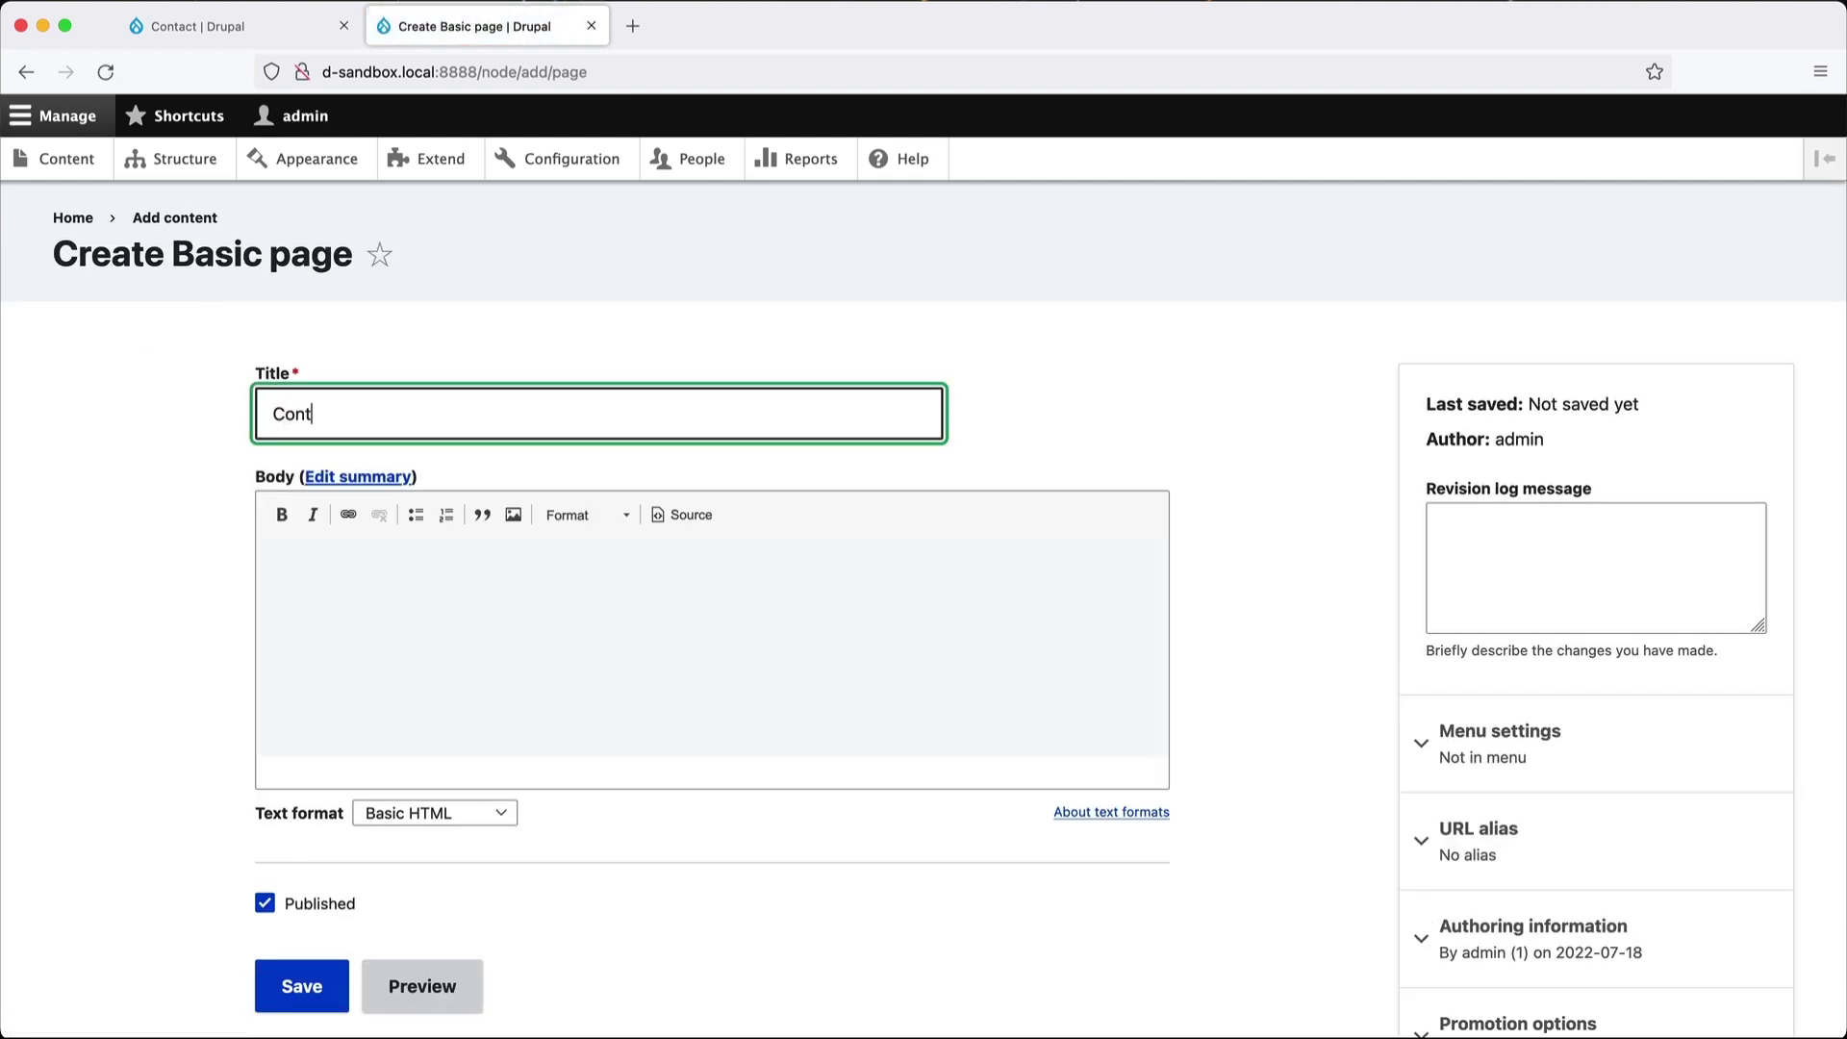
{"action": "type", "text": "act us"}
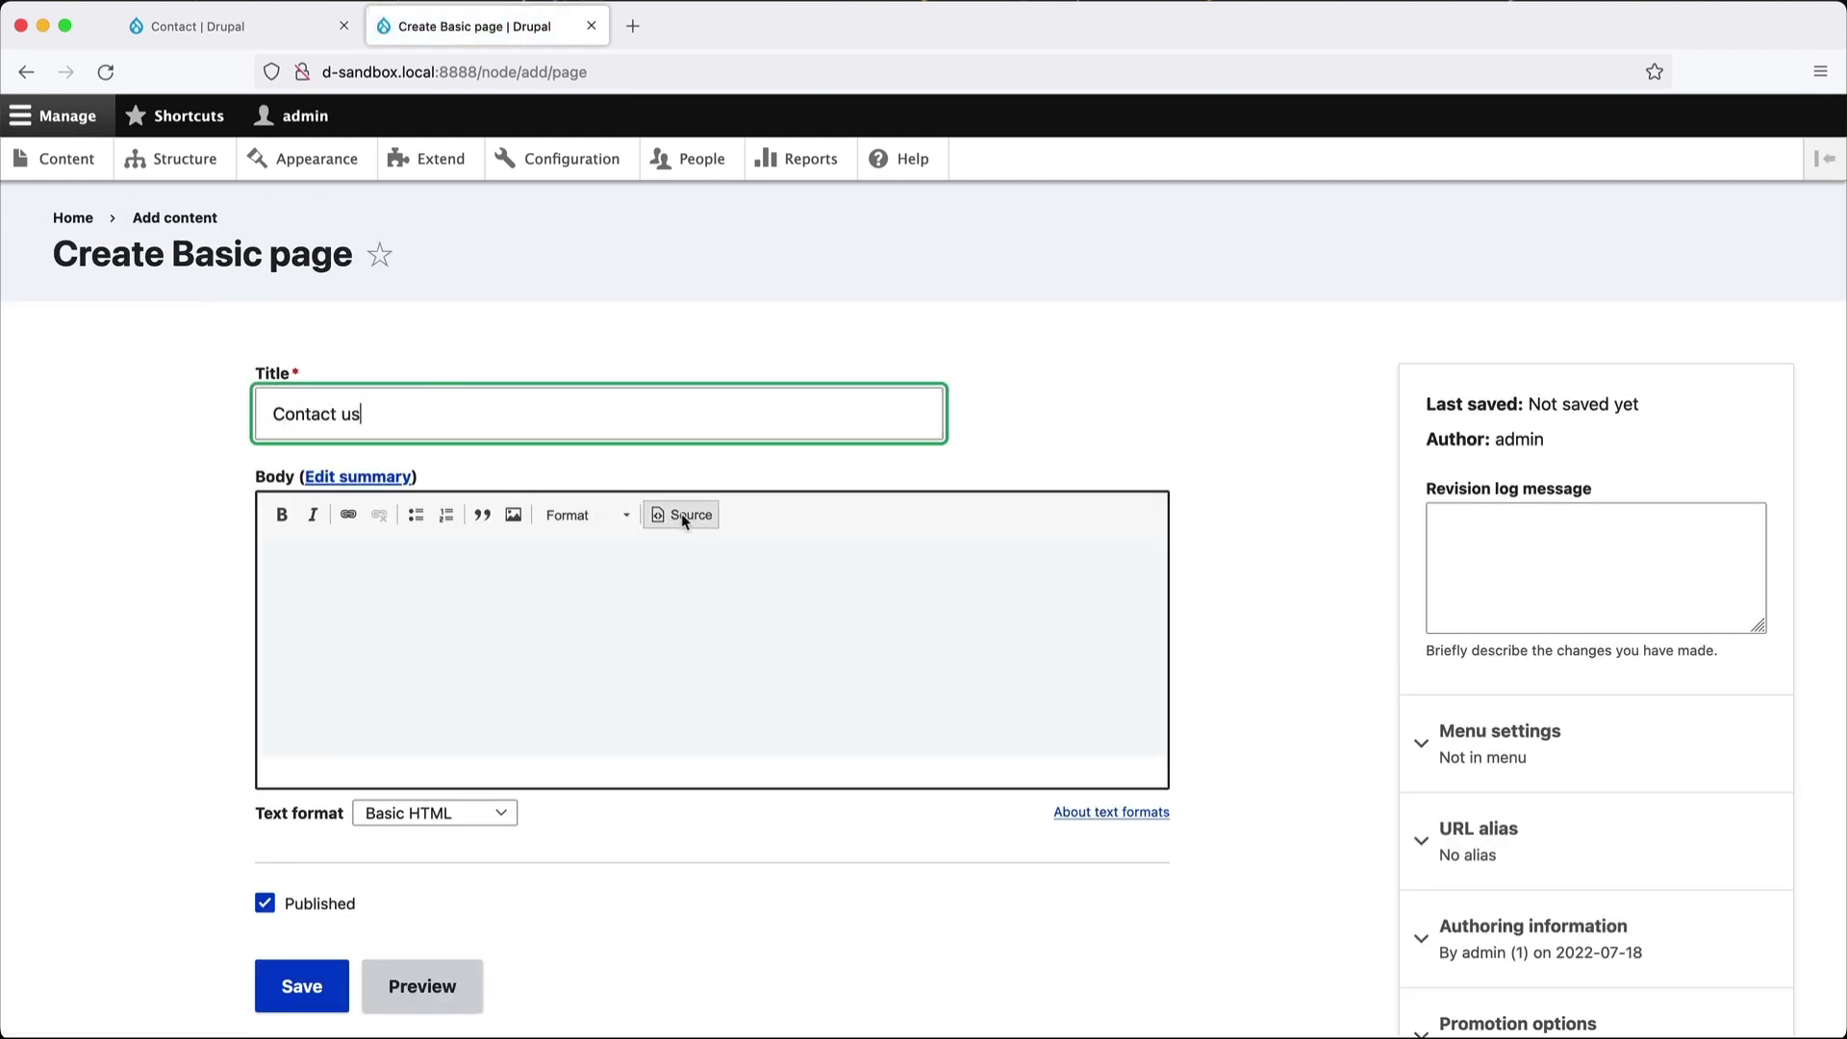
Paste the Test Narrow link into the body source, save the page, and test the link.
{"action": "left_click", "coordinate": [642, 578]}
{"action": "key", "text": "super+v"}
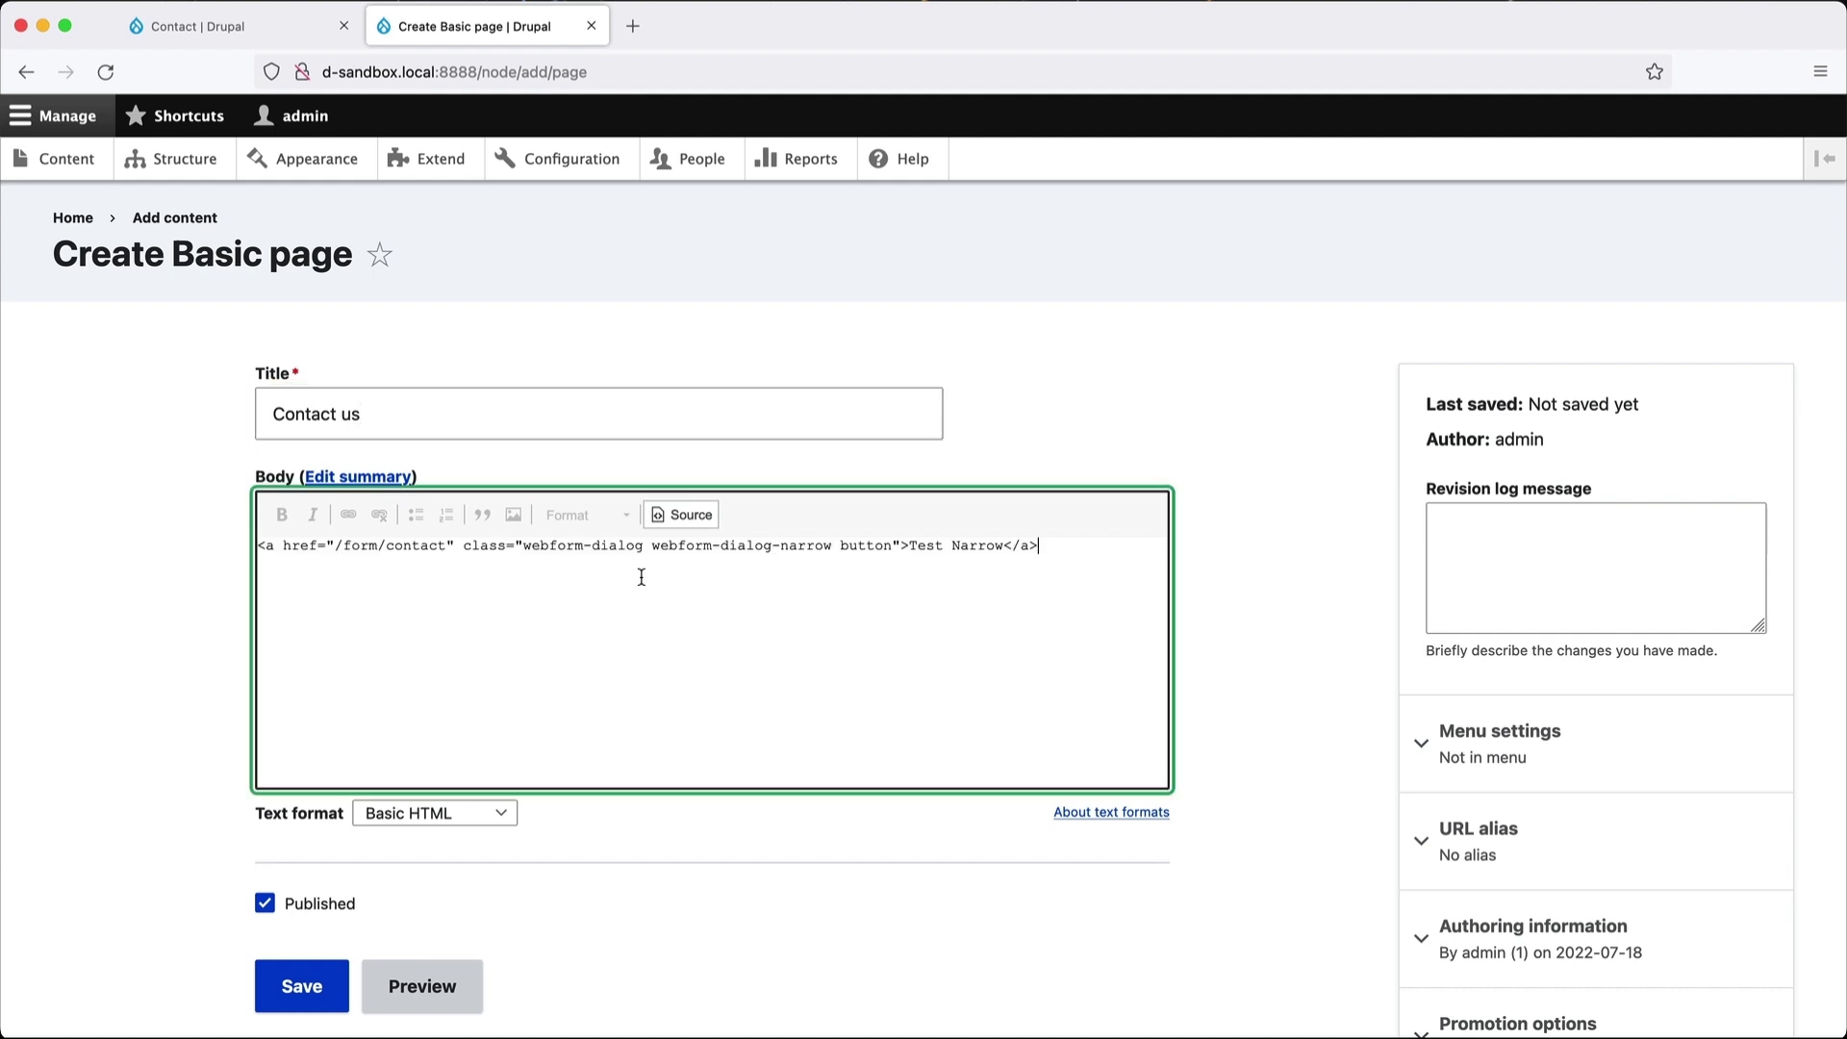
{"action": "left_click_drag", "start_coordinate": [893, 551], "coordinate": [524, 552]}
{"action": "left_click", "coordinate": [538, 588]}
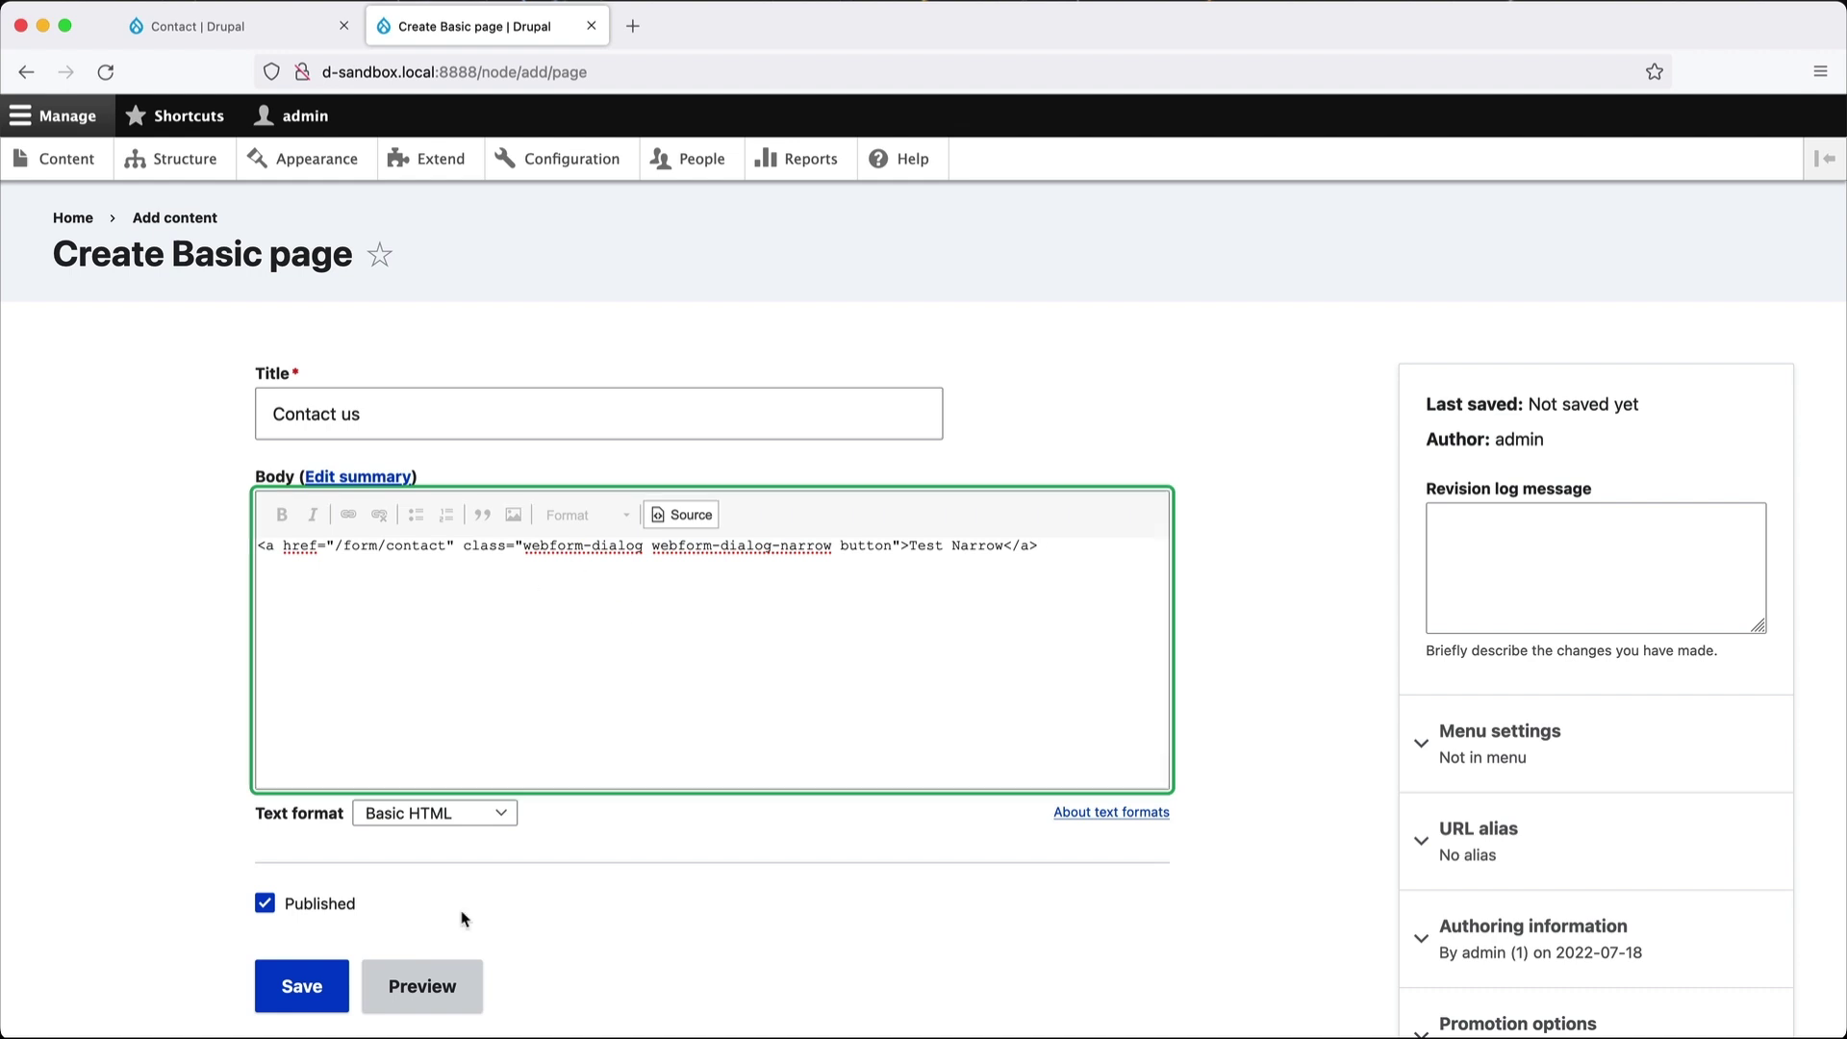
{"action": "left_click", "coordinate": [299, 986]}
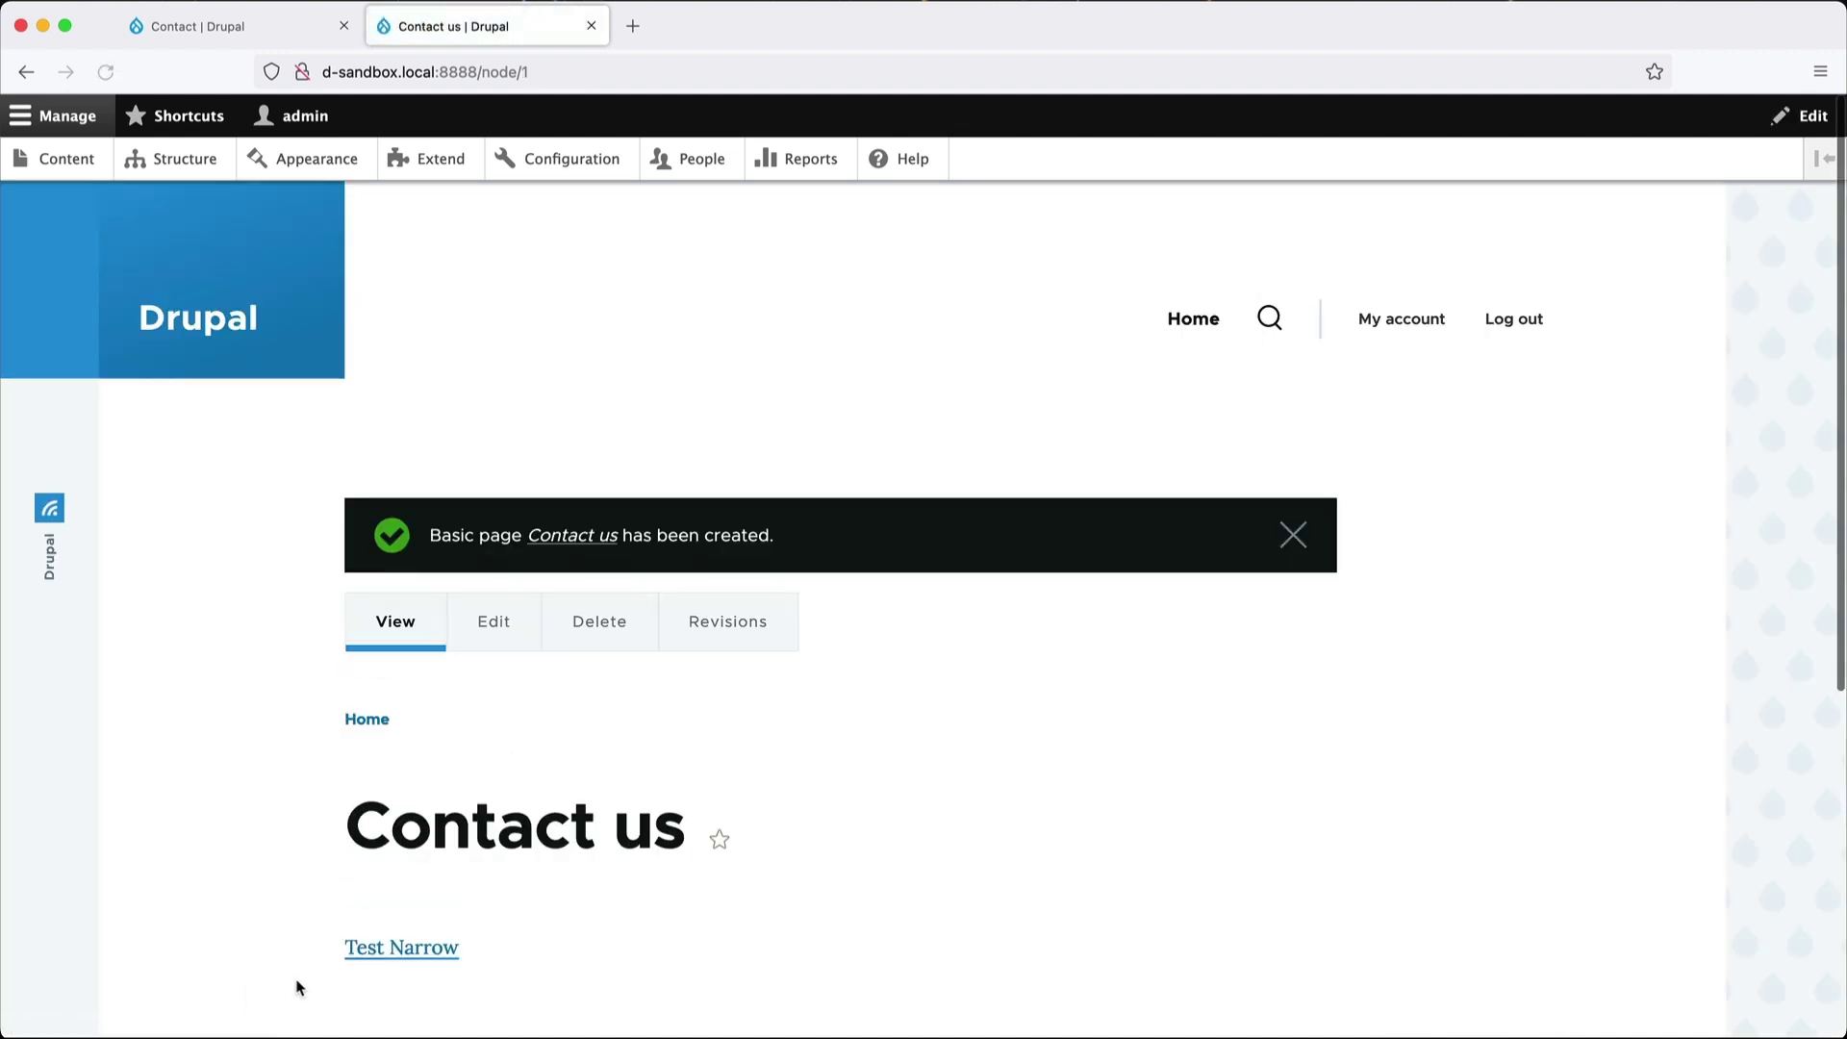
{"action": "left_click", "coordinate": [433, 947]}
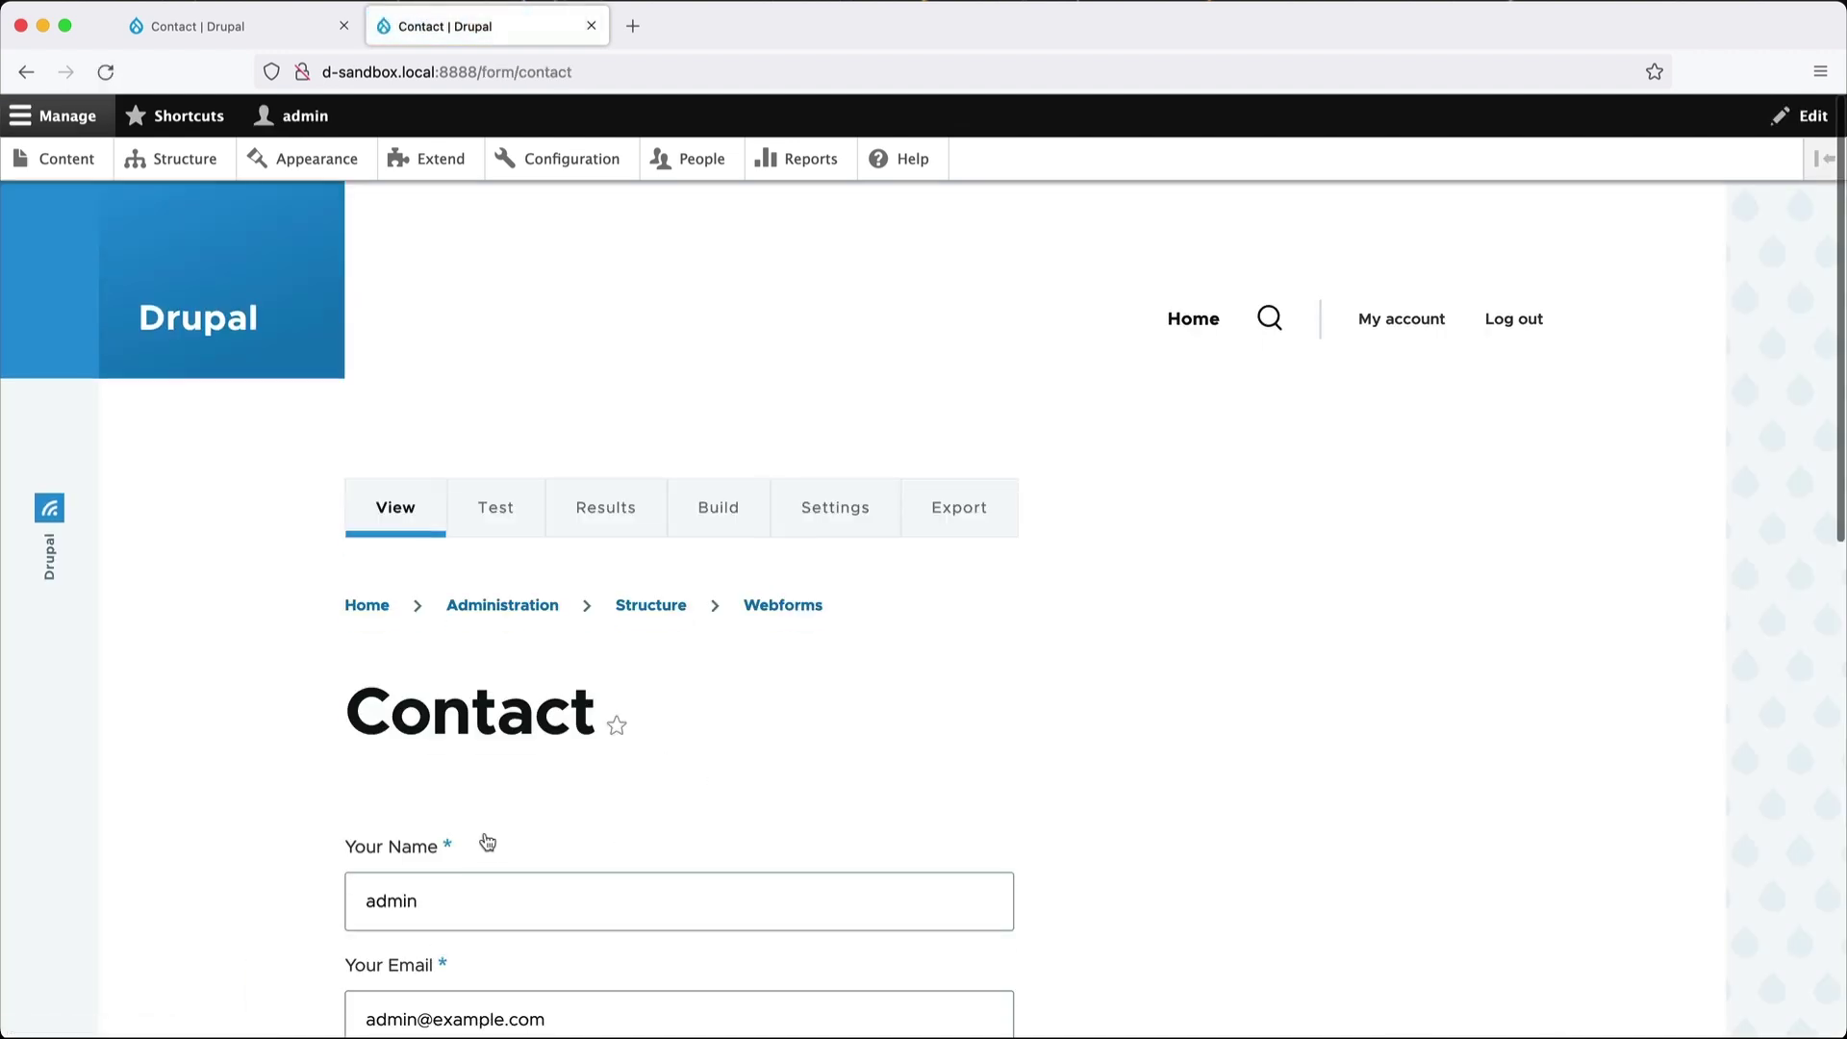
Edit the Contact us page and view its body source, where the link lacks dialog classes.
{"action": "key", "text": "super+["}
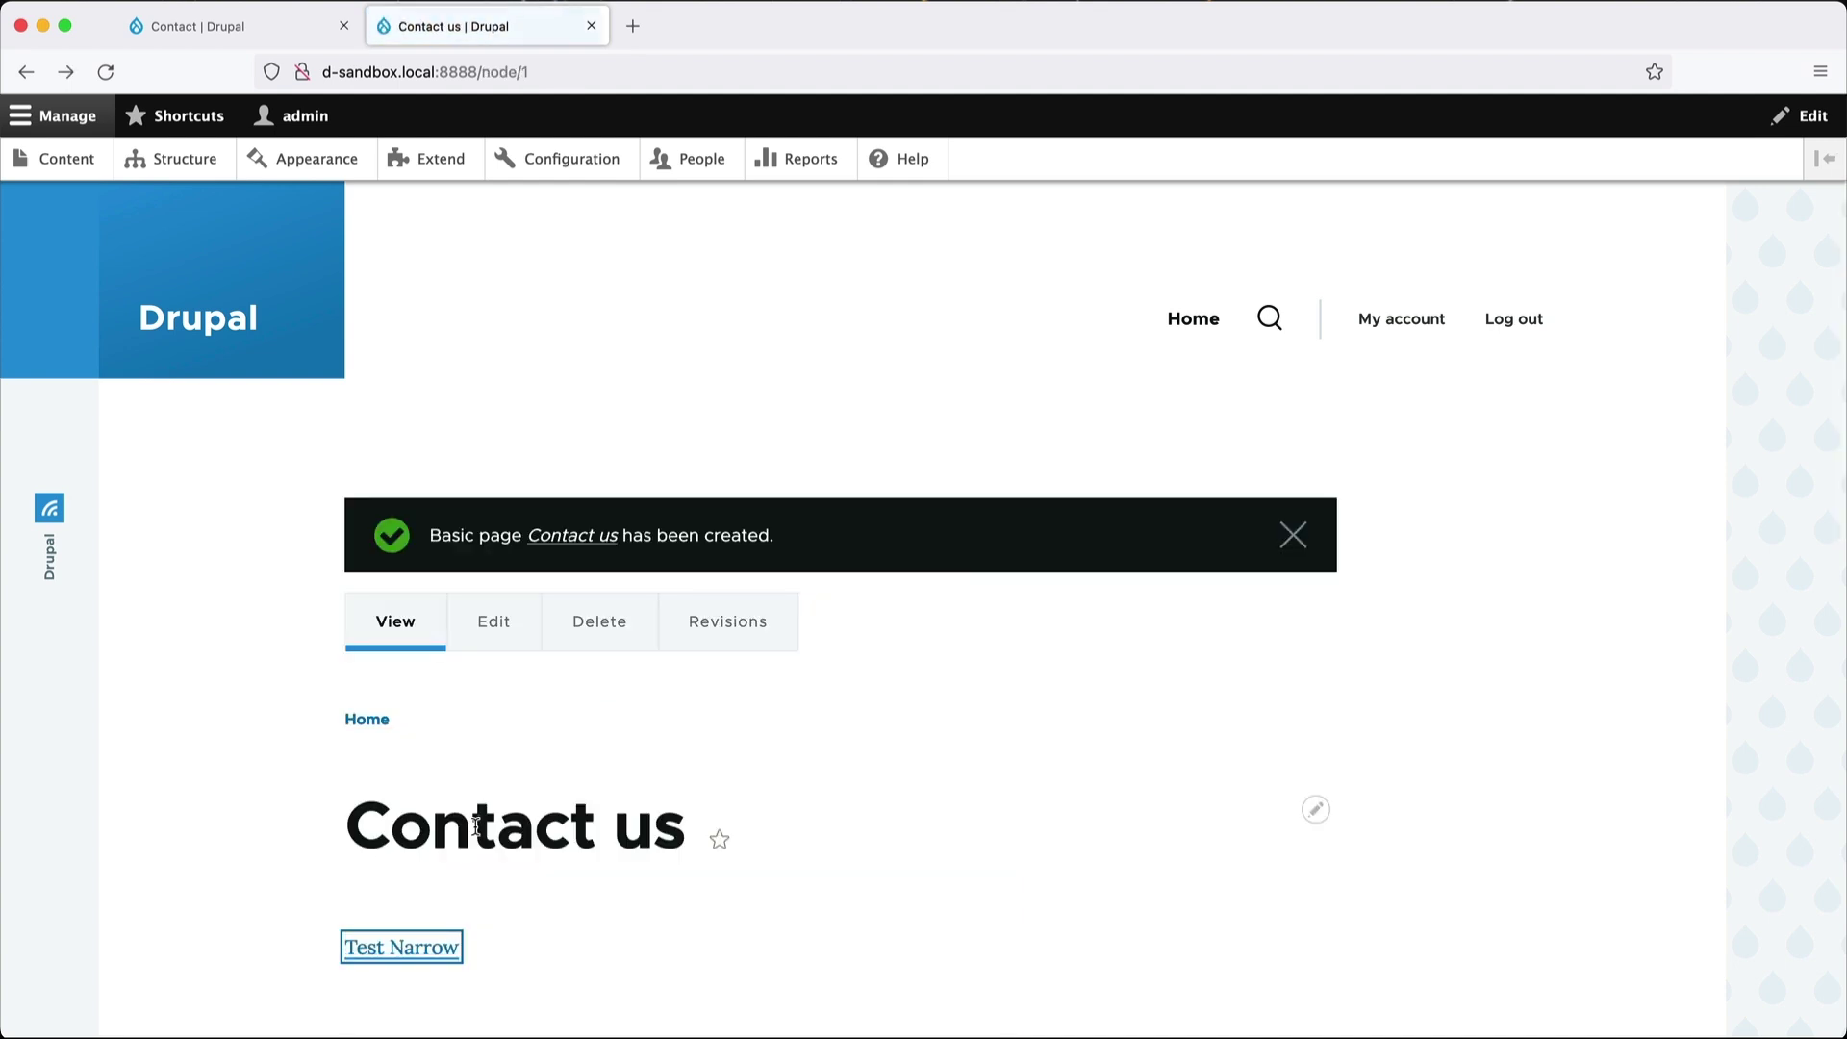
{"action": "left_click", "coordinate": [513, 640]}
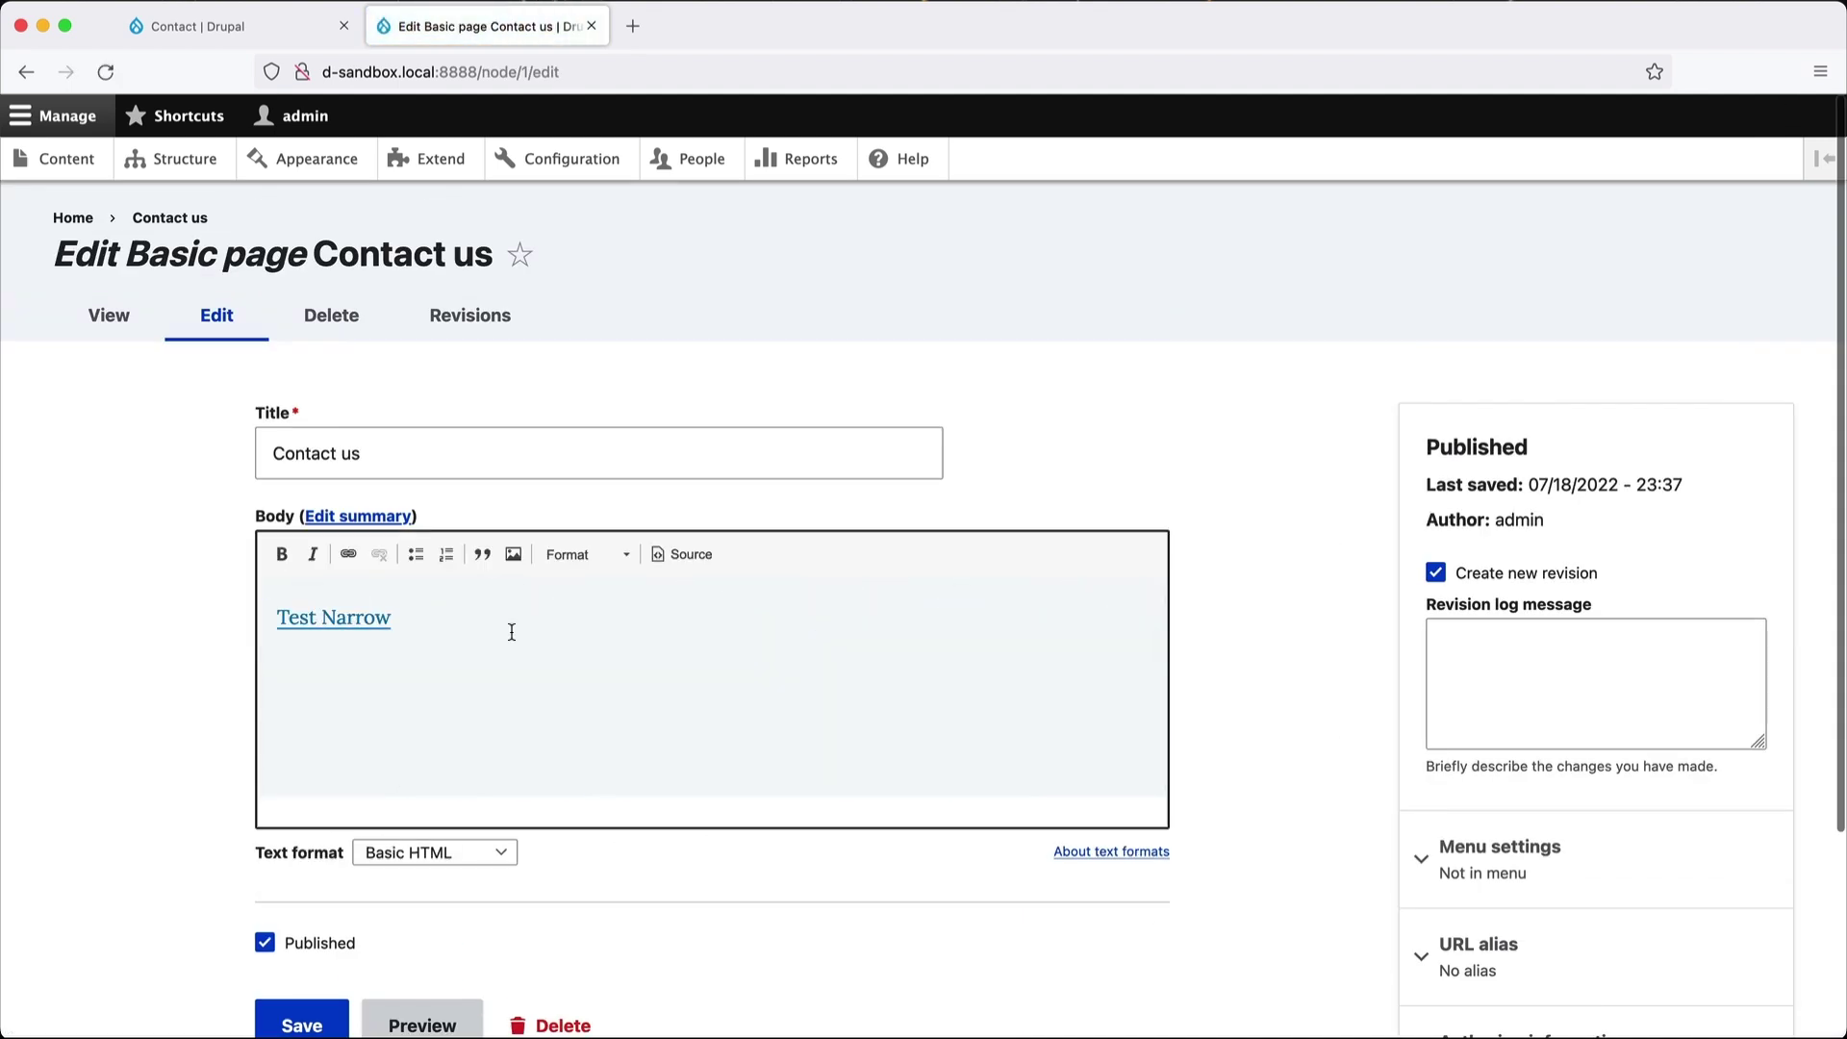
{"action": "left_click", "coordinate": [676, 556]}
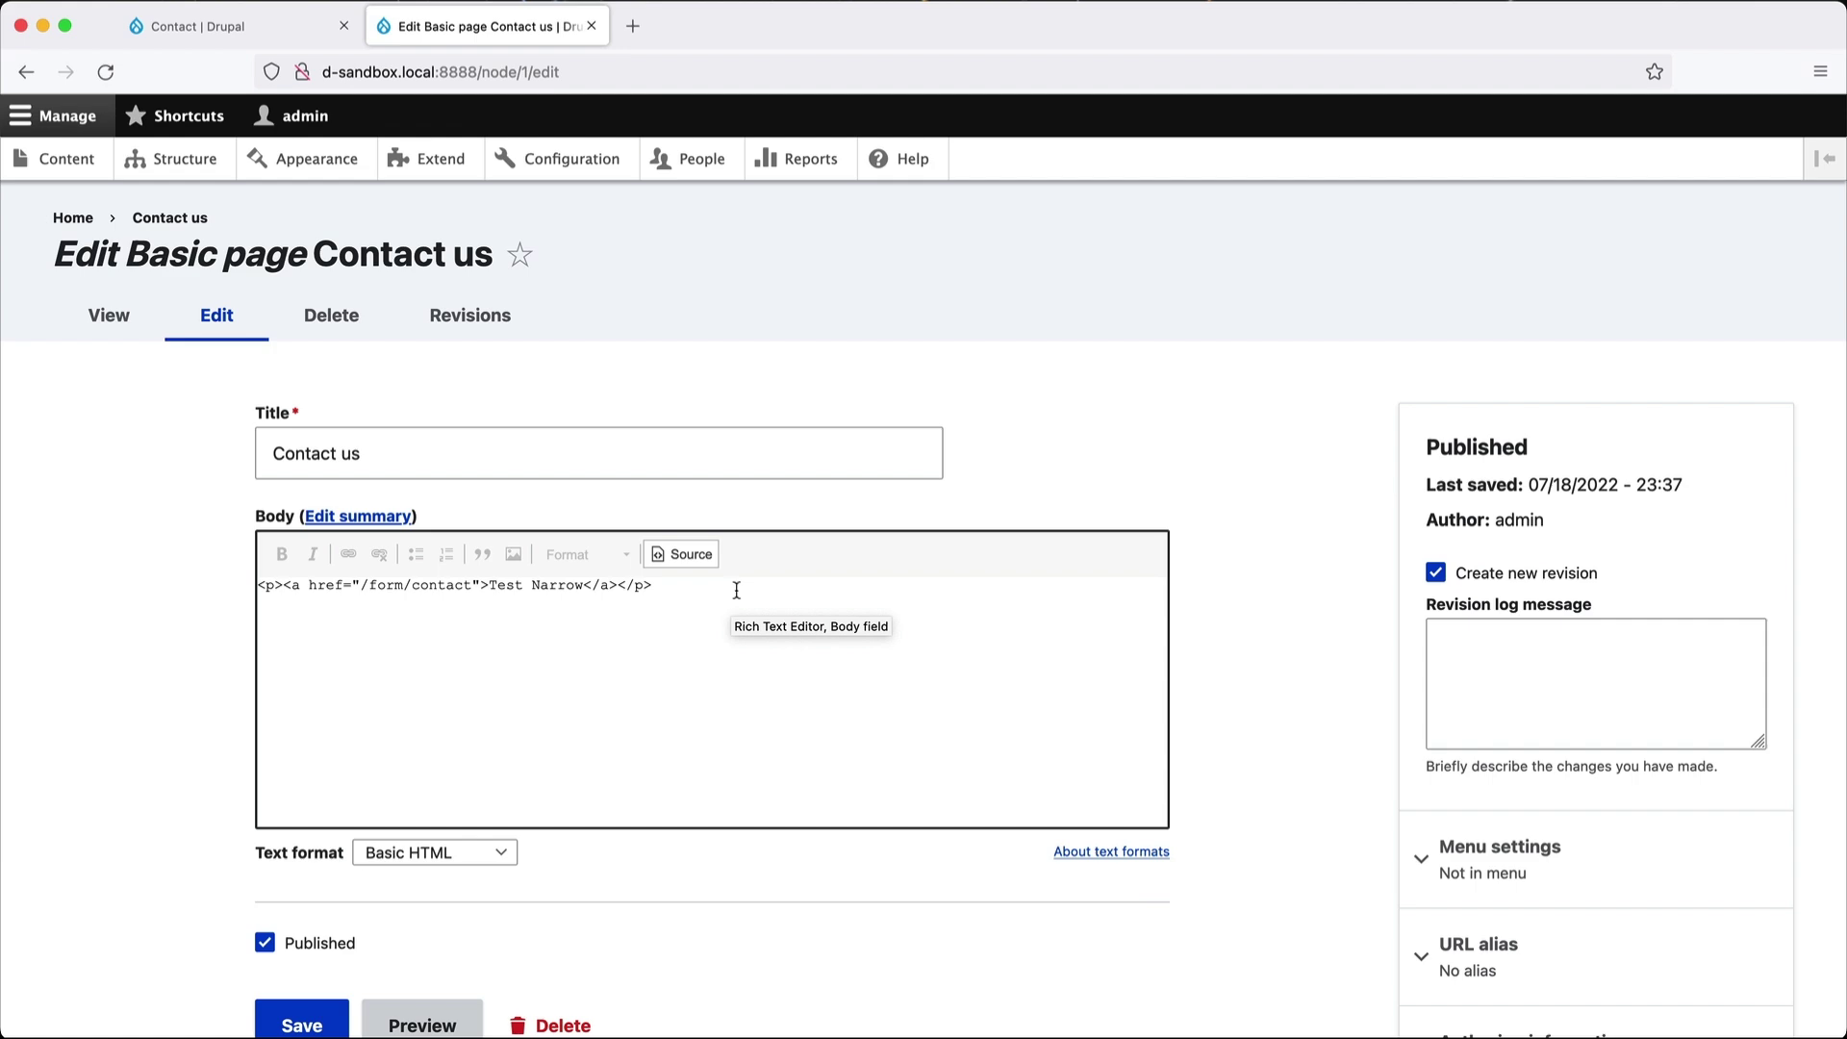
Add 'class' to <a href hreflang> in Basic HTML's allowed tags and save.
{"action": "left_click", "coordinate": [602, 169]}
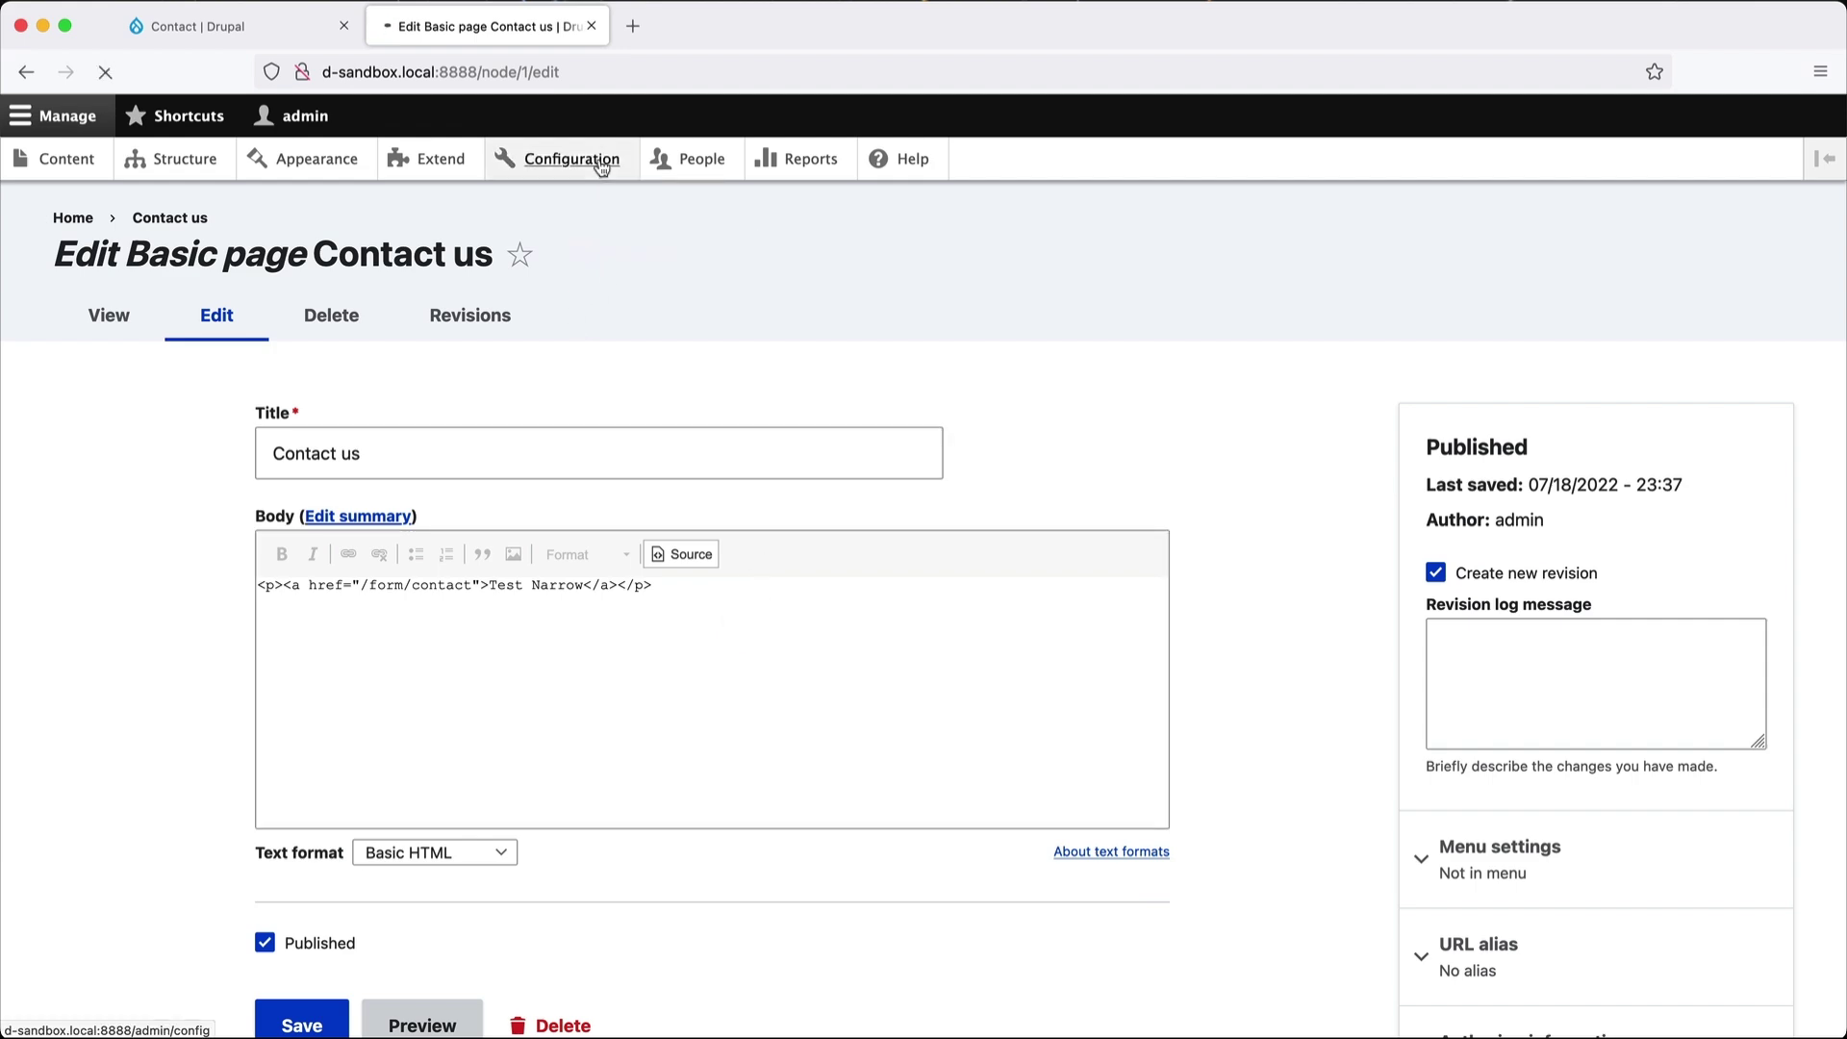
{"action": "scroll", "coordinate": [284, 681], "scroll_direction": "down", "scroll_amount": 3}
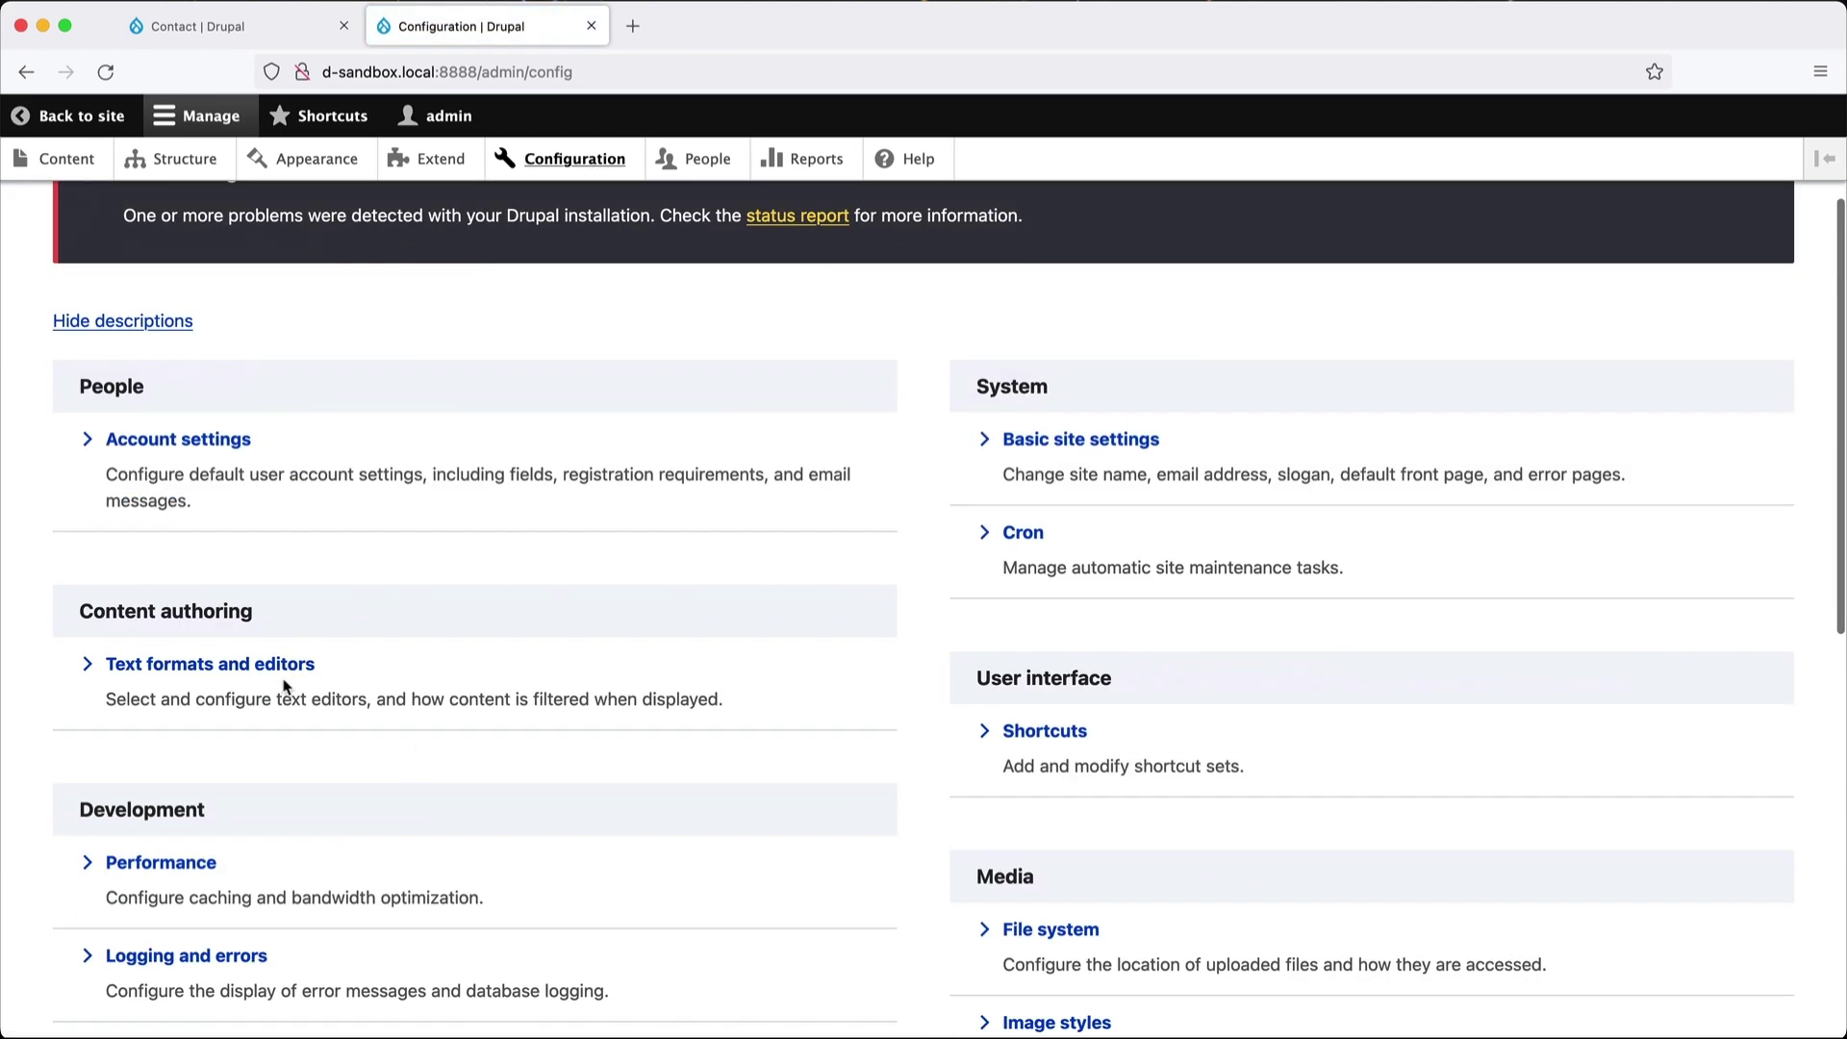
{"action": "left_click", "coordinate": [277, 674]}
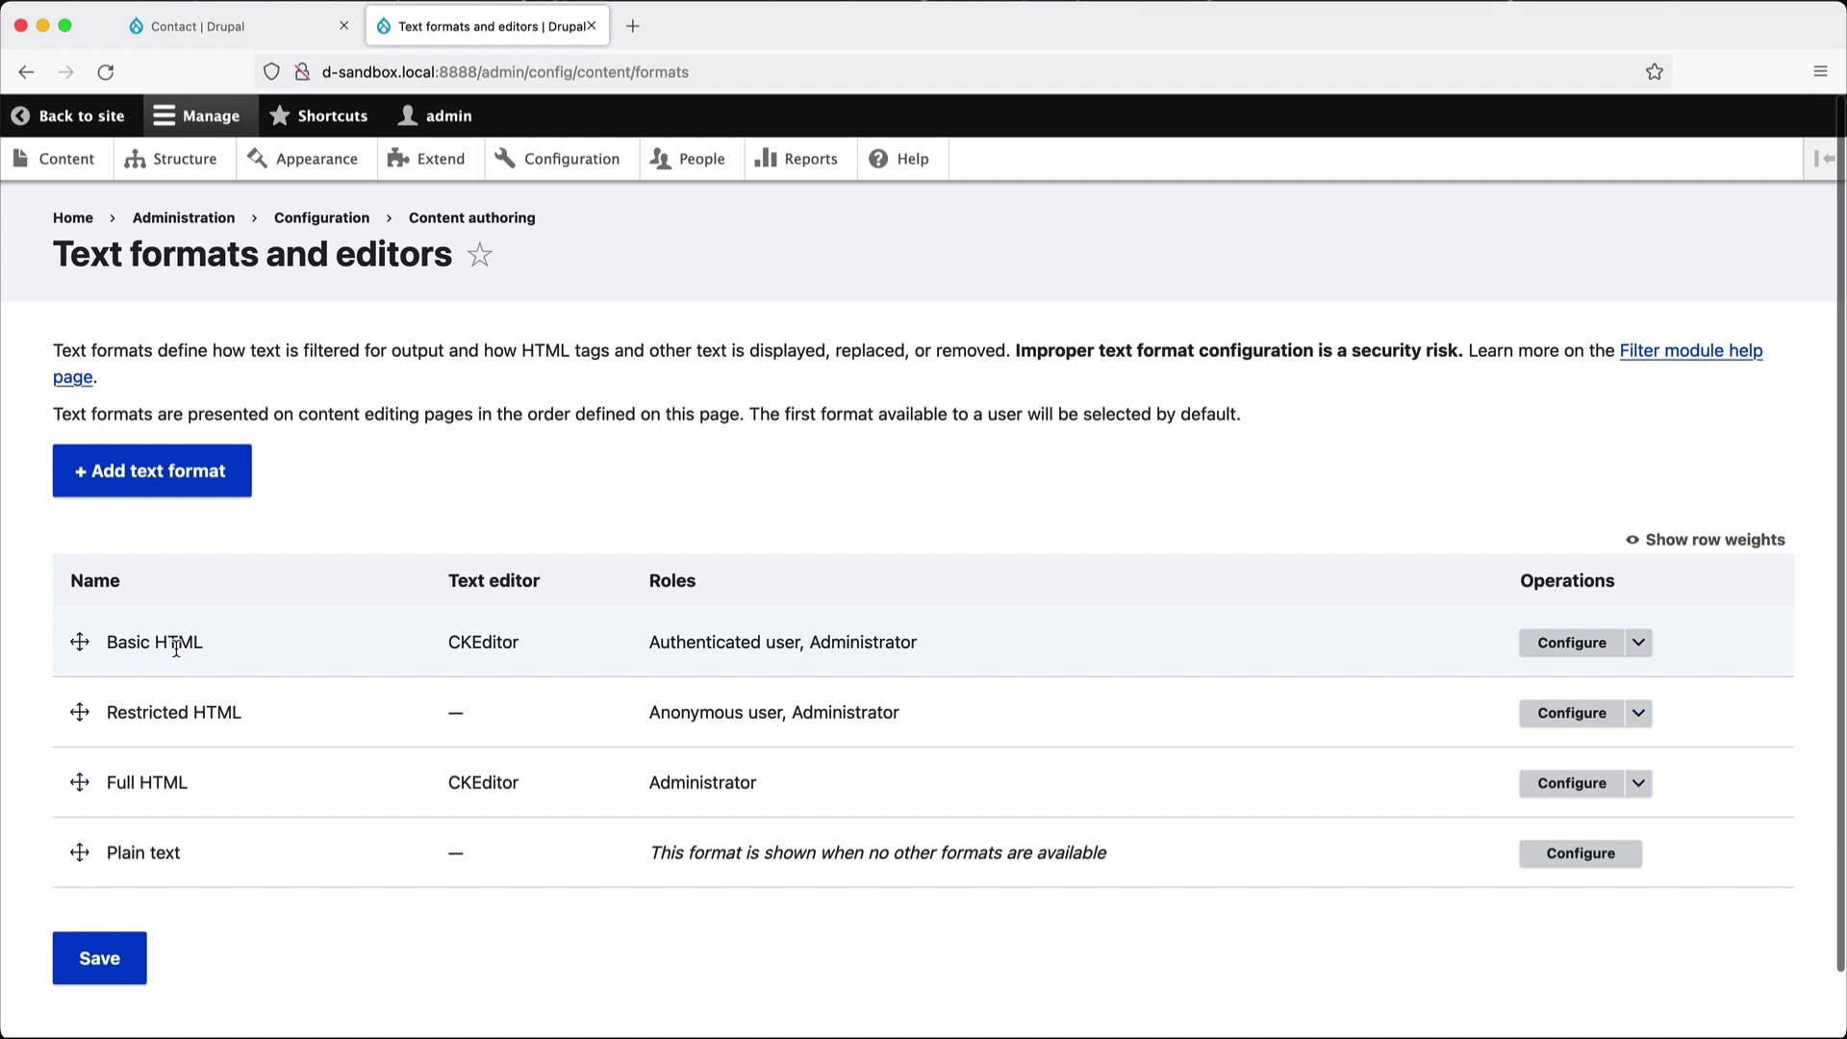
{"action": "left_click", "coordinate": [1555, 650]}
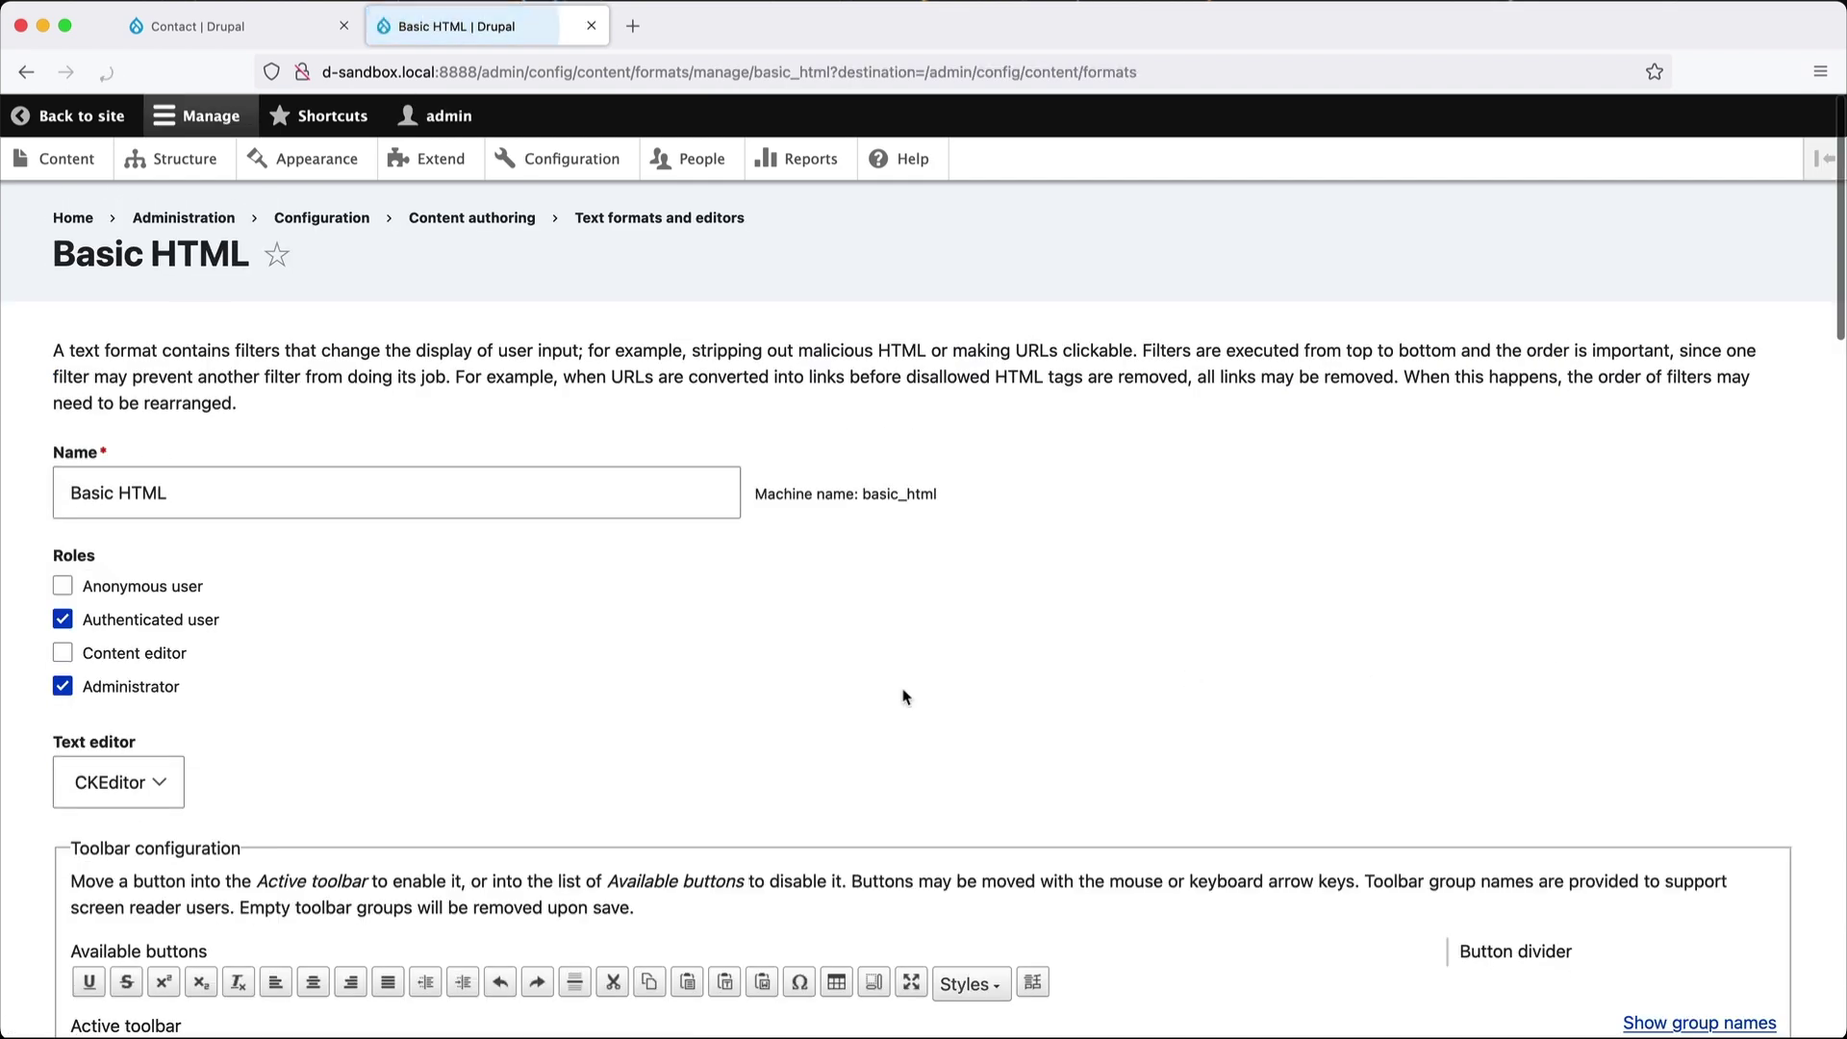
{"action": "scroll", "coordinate": [747, 709], "scroll_direction": "down", "scroll_amount": 10}
{"action": "scroll", "coordinate": [742, 712], "scroll_direction": "down", "scroll_amount": 15}
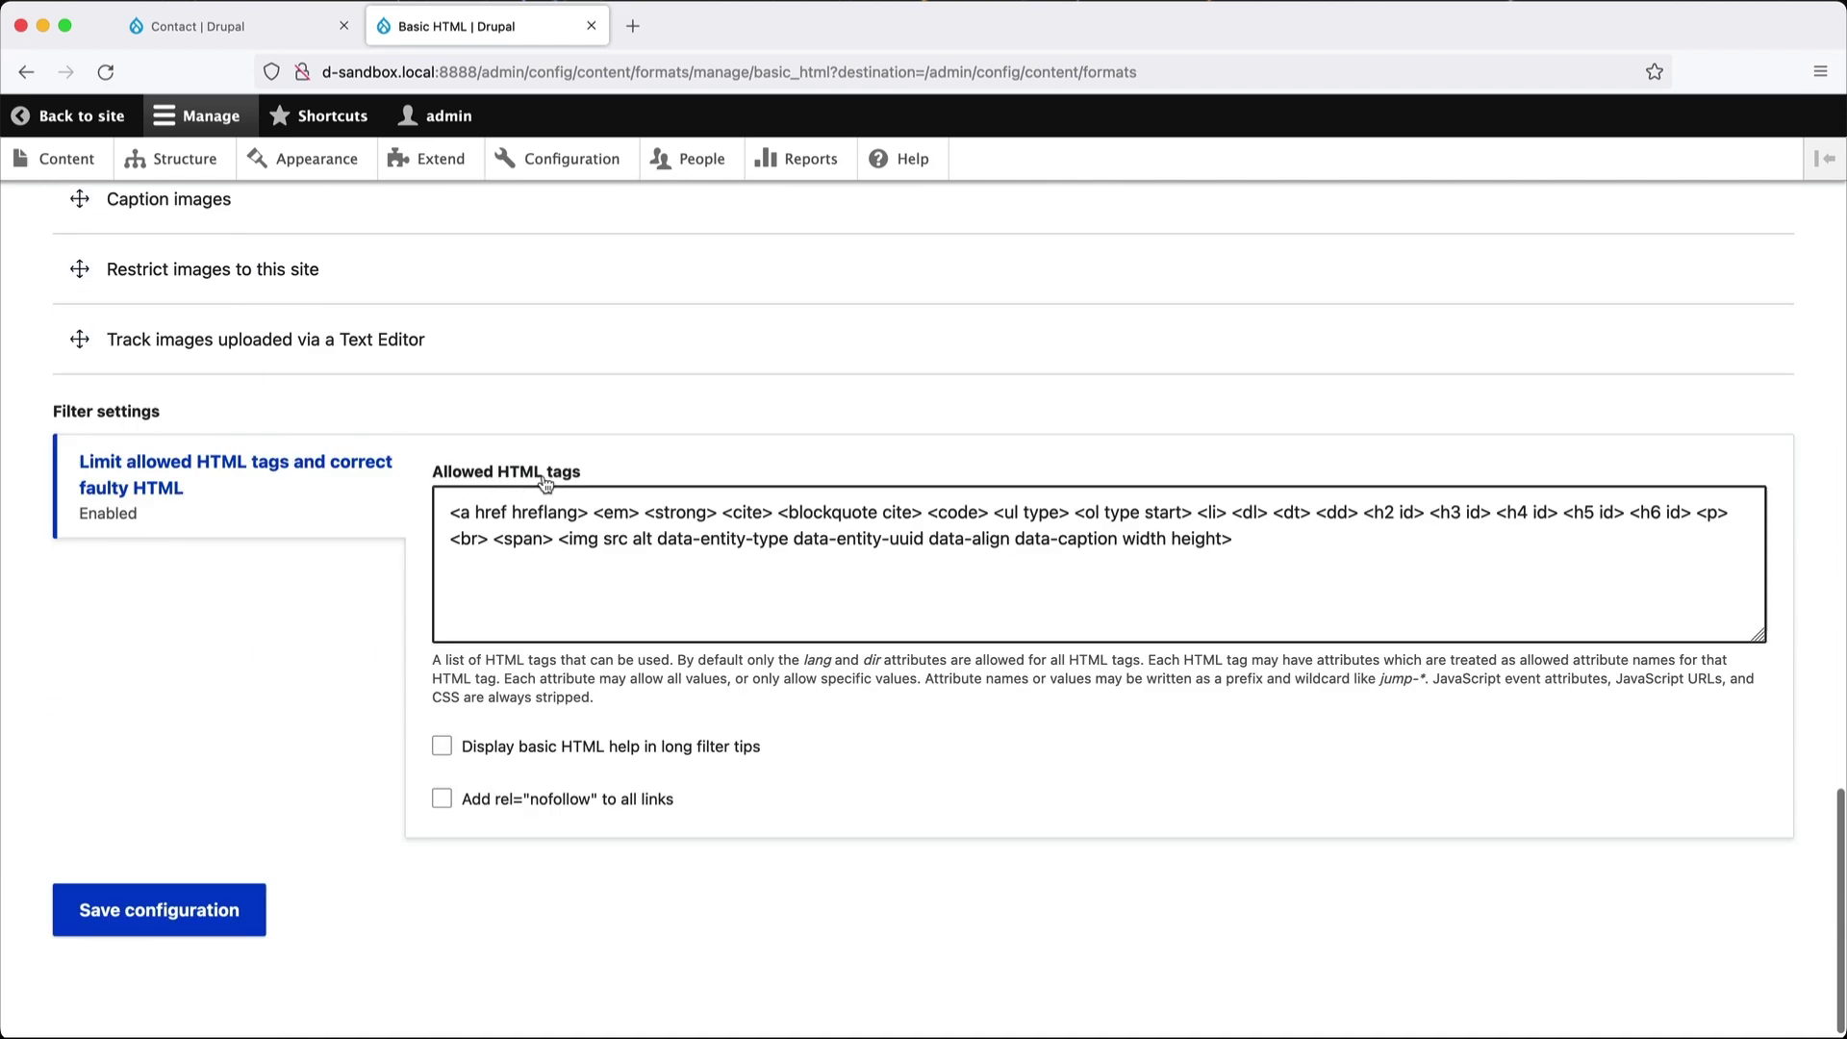
{"action": "left_click", "coordinate": [582, 512]}
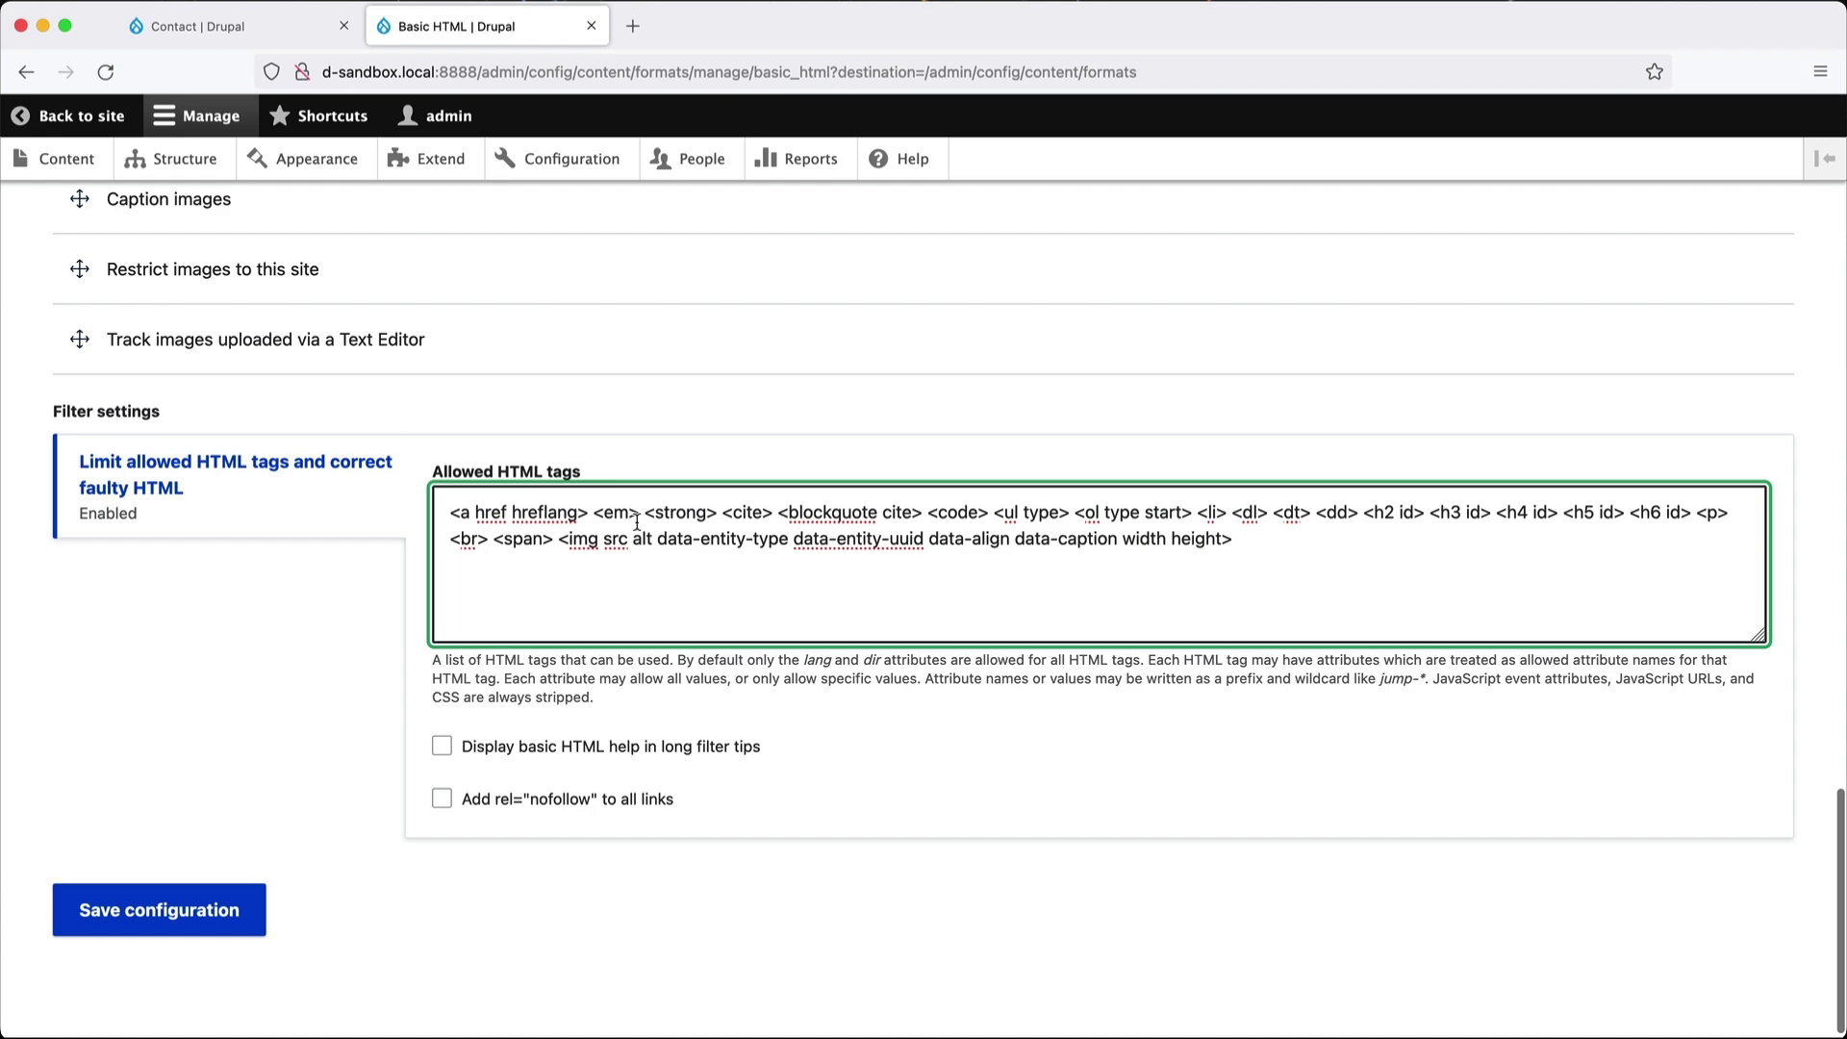
{"action": "type", "text": "class"}
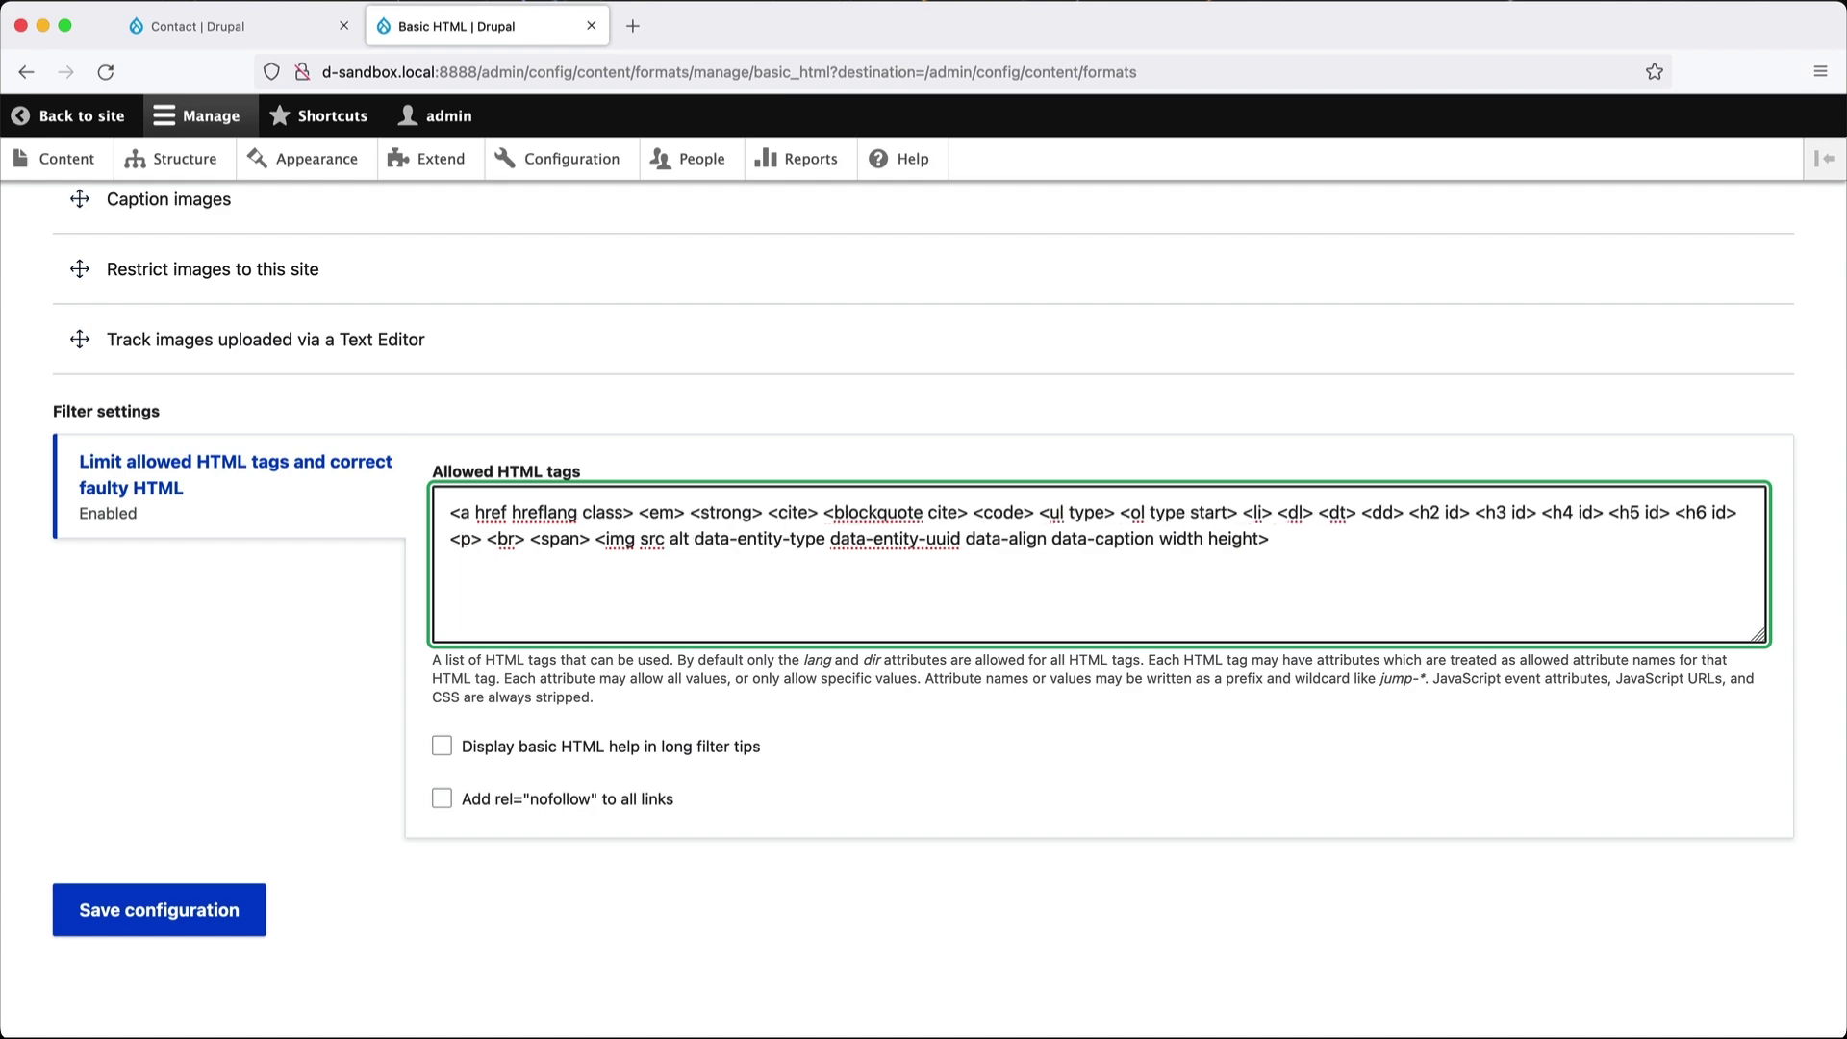
{"action": "left_click", "coordinate": [228, 914]}
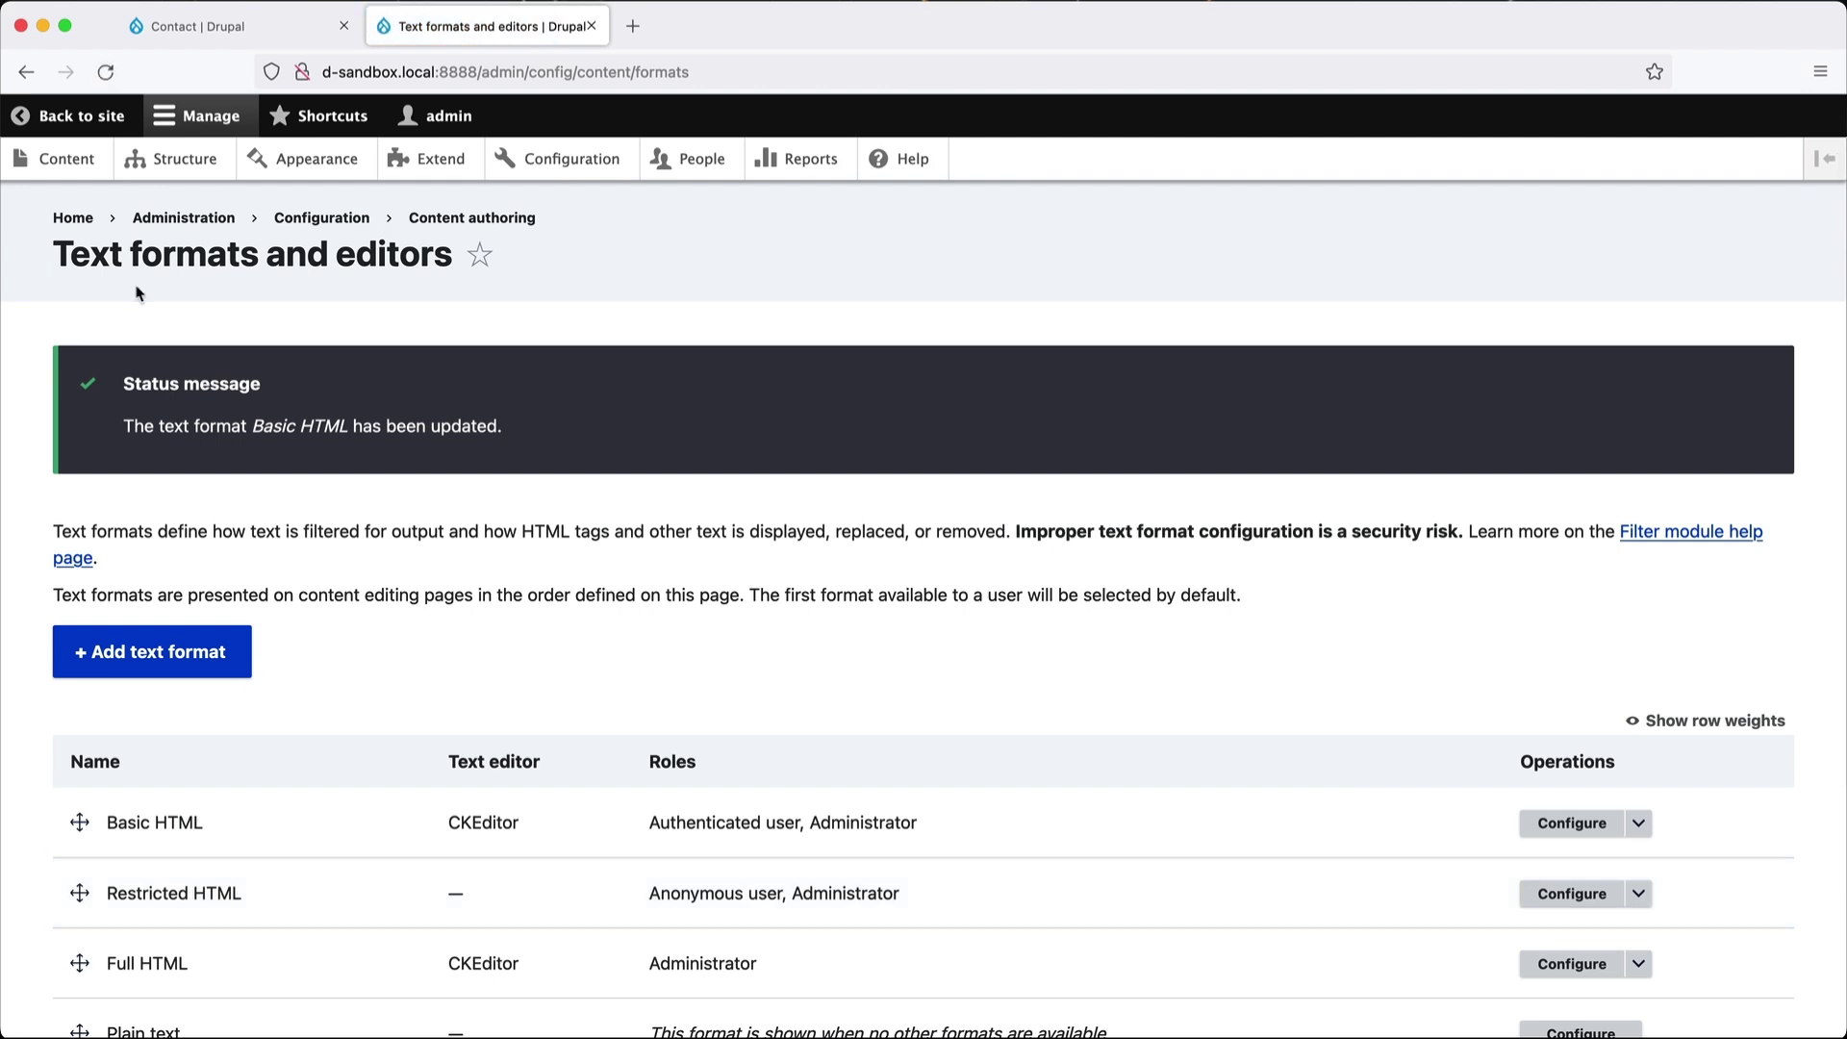
From the content overview, check the Test Narrow link's class value in the HTML source and save the Contact us page.
{"action": "left_click", "coordinate": [68, 159]}
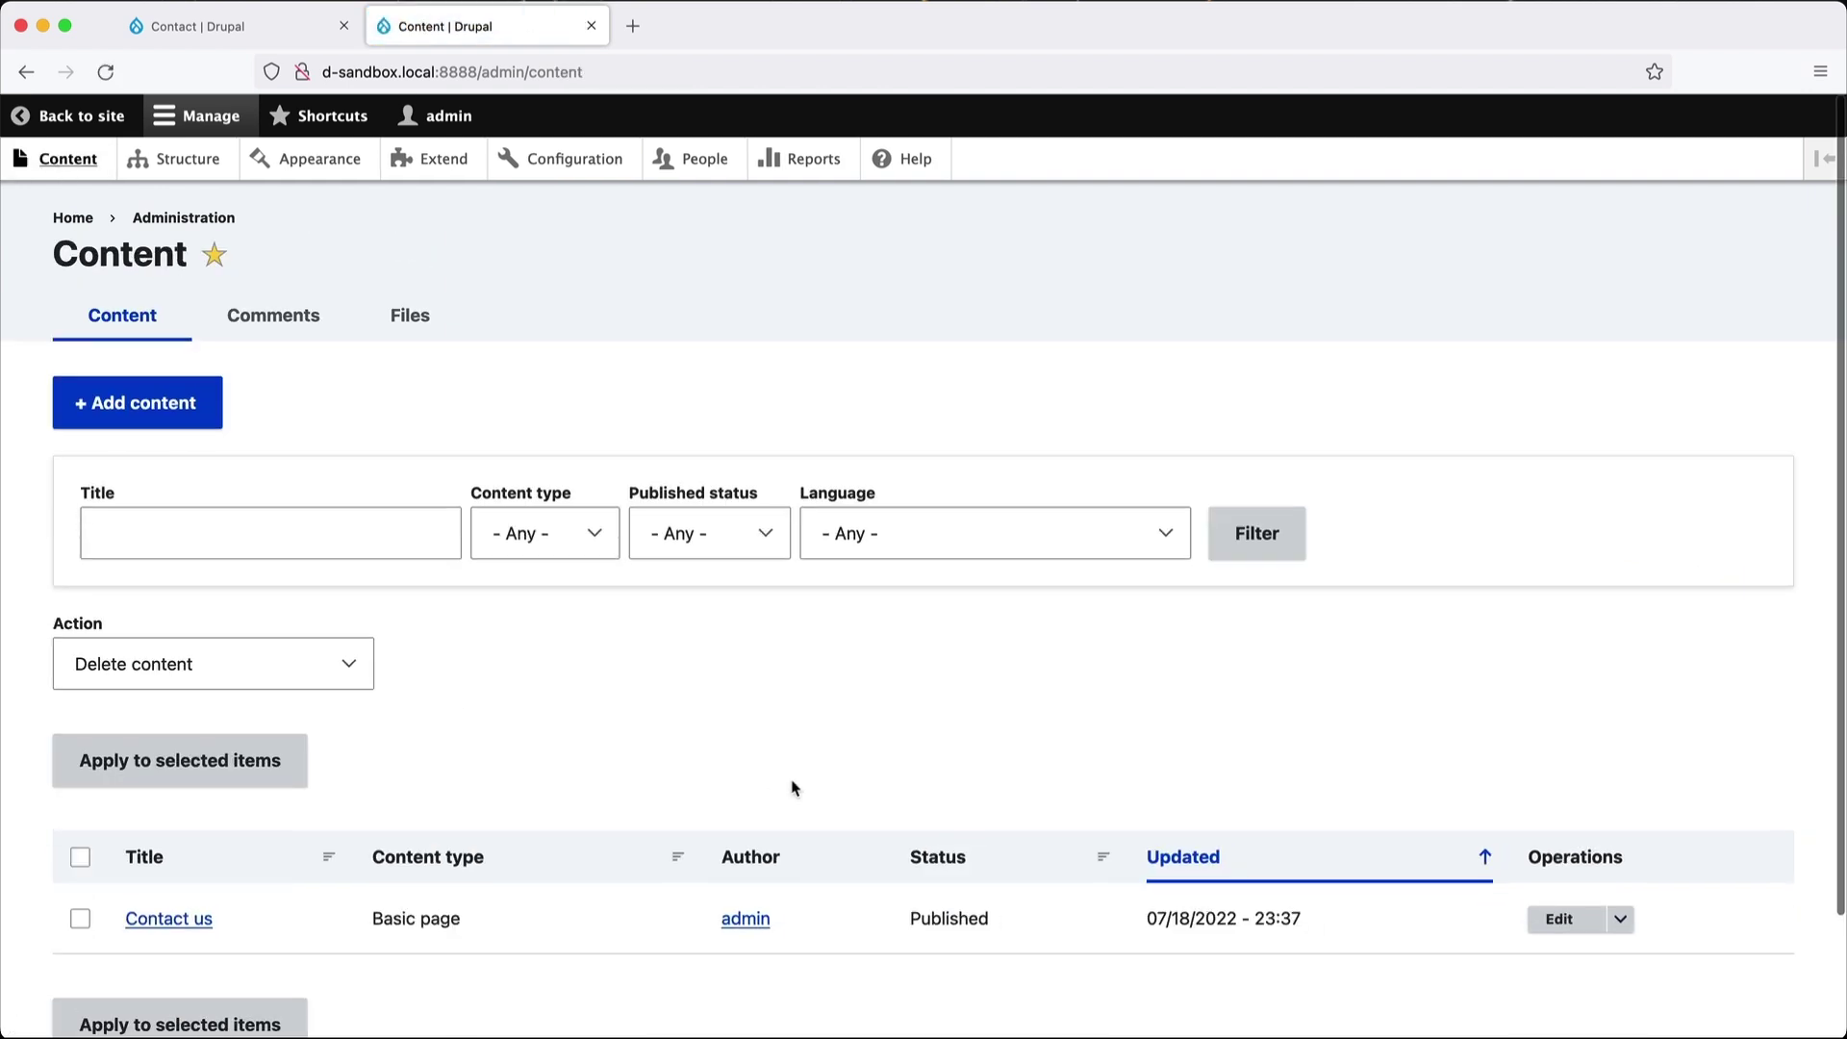
{"action": "left_click", "coordinate": [1569, 919]}
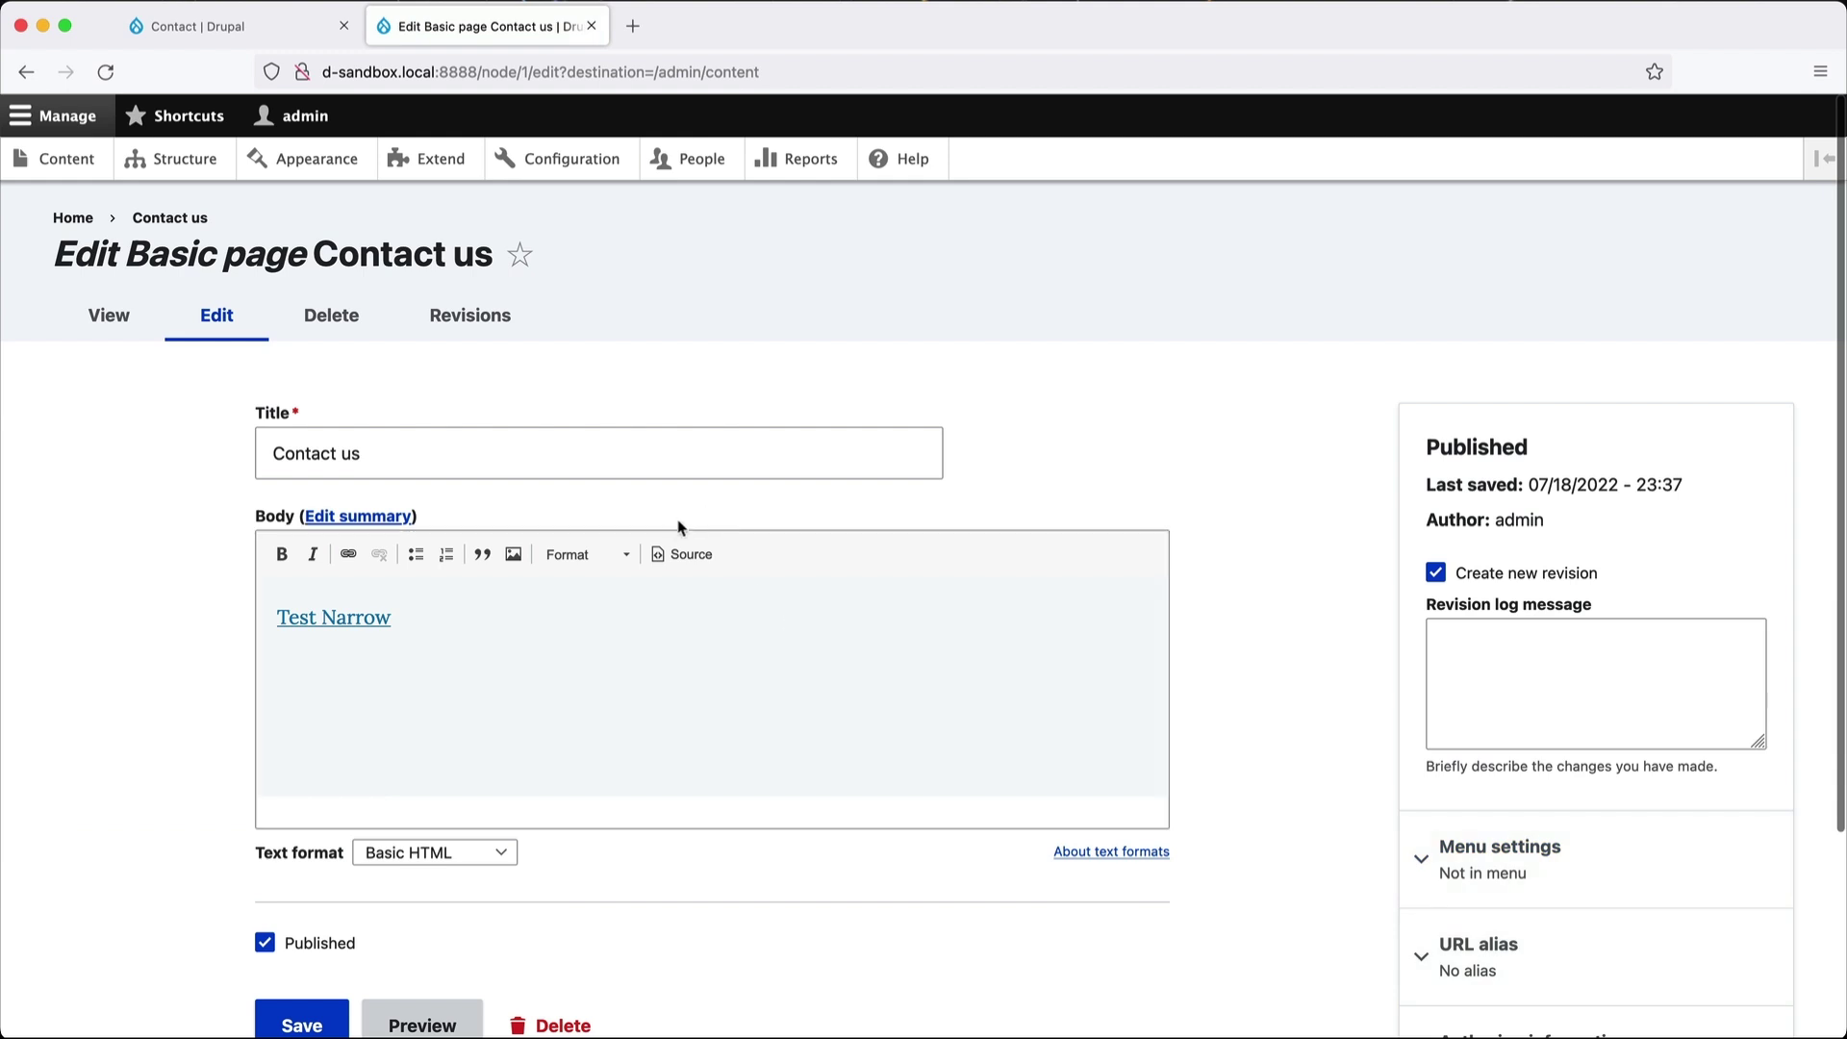
{"action": "left_click", "coordinate": [684, 554]}
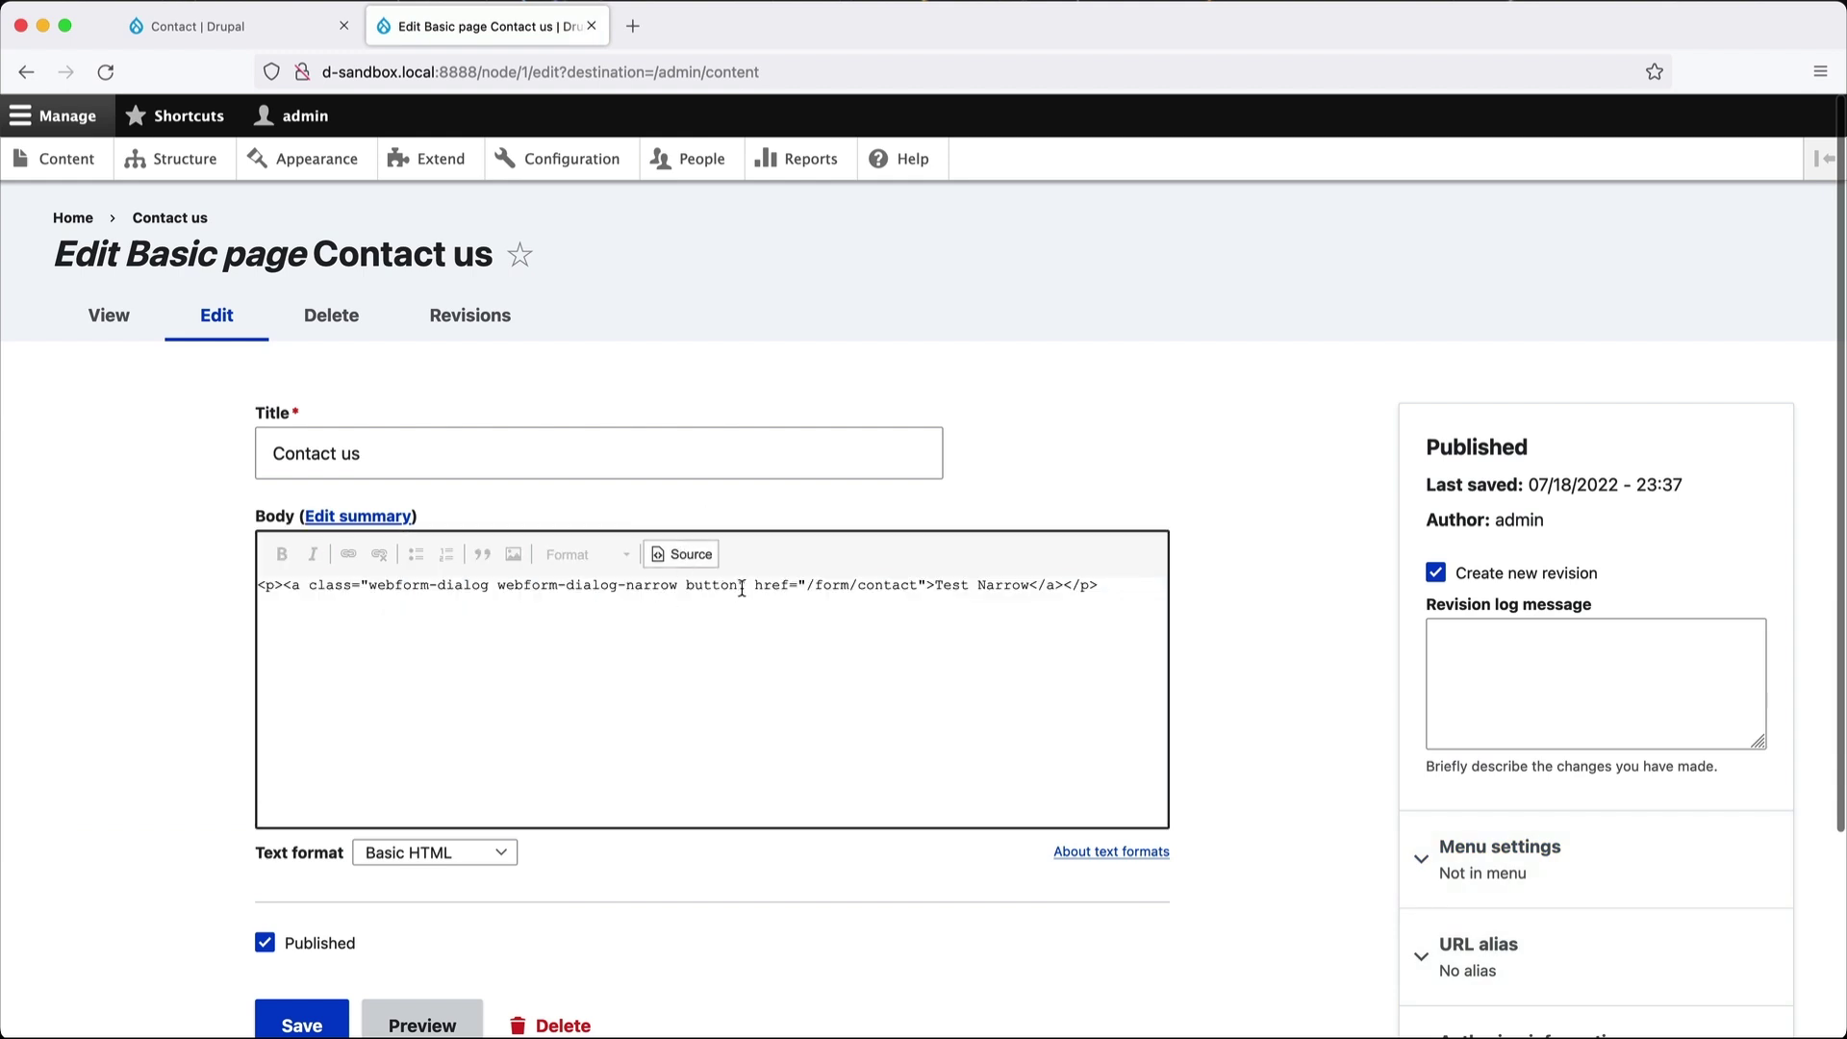
{"action": "left_click_drag", "start_coordinate": [740, 588], "coordinate": [373, 590]}
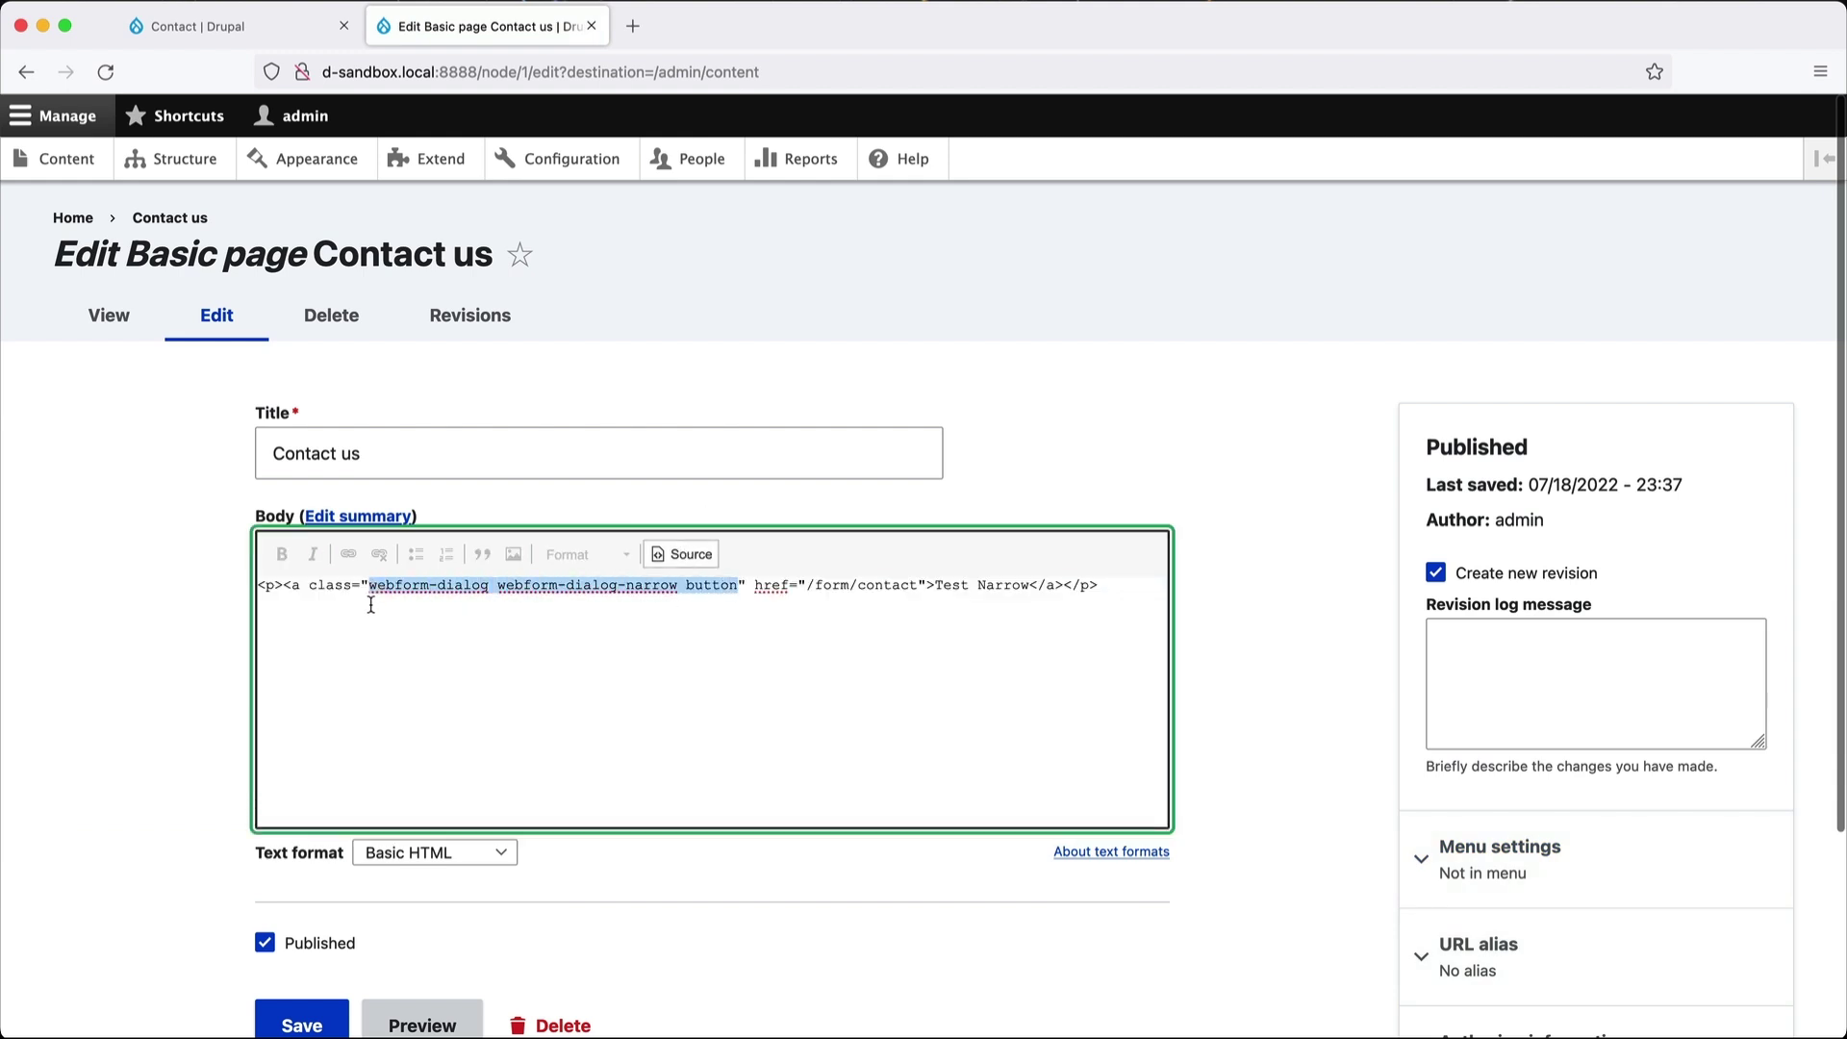
{"action": "left_click", "coordinate": [371, 601]}
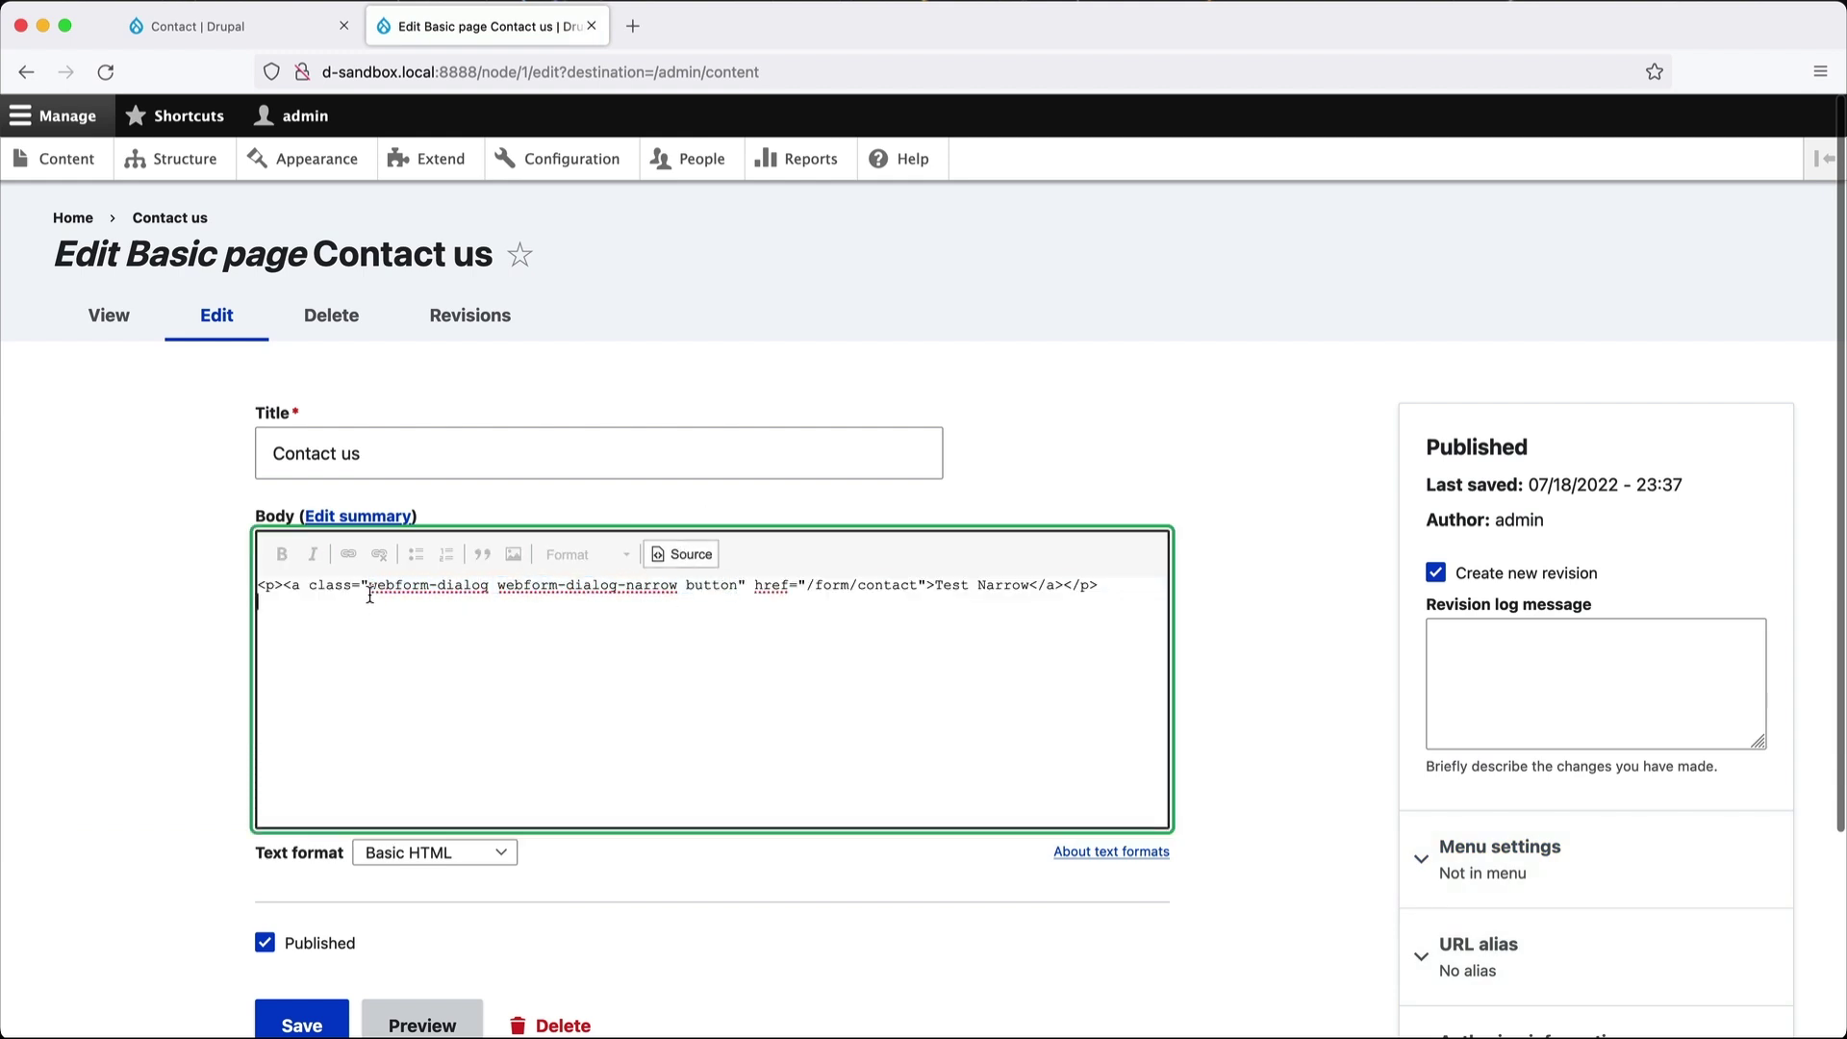
{"action": "left_click", "coordinate": [306, 1028]}
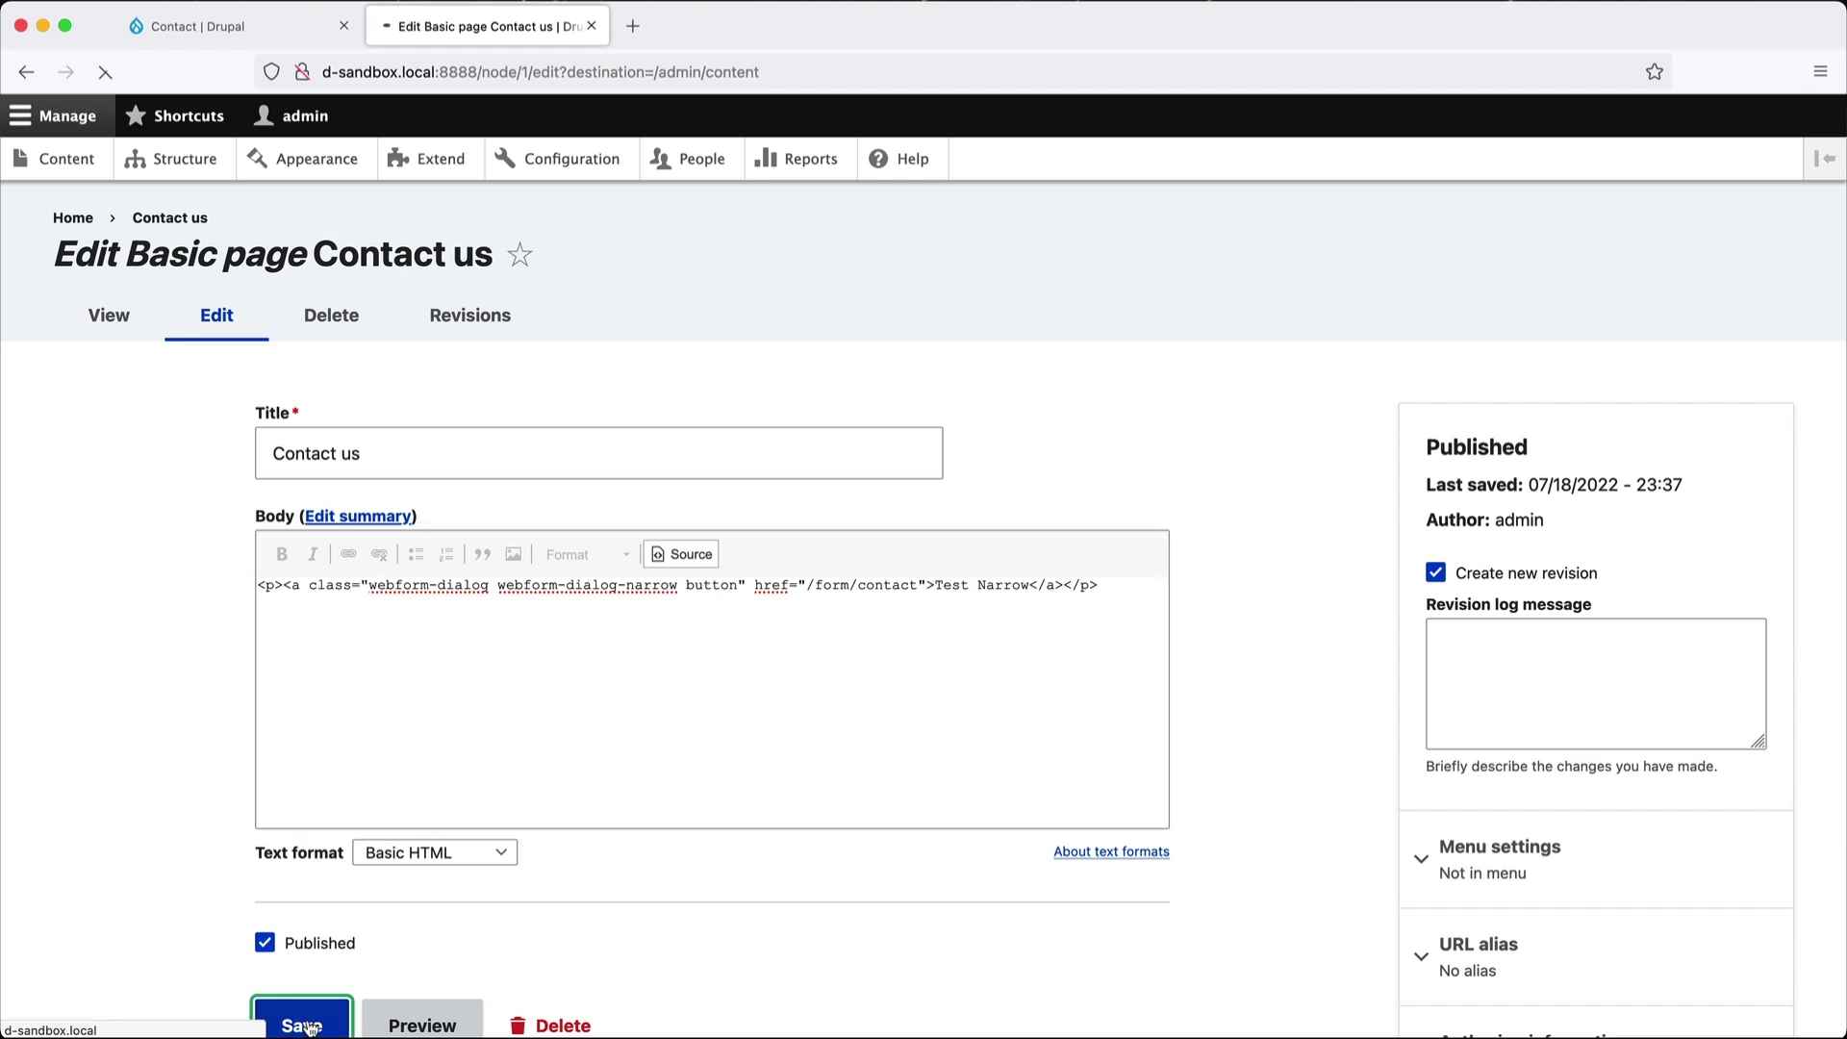
View the Contact us page and confirm Test Narrow opens the contact form in a dialog.
{"action": "scroll", "coordinate": [163, 863], "scroll_direction": "down", "scroll_amount": 3}
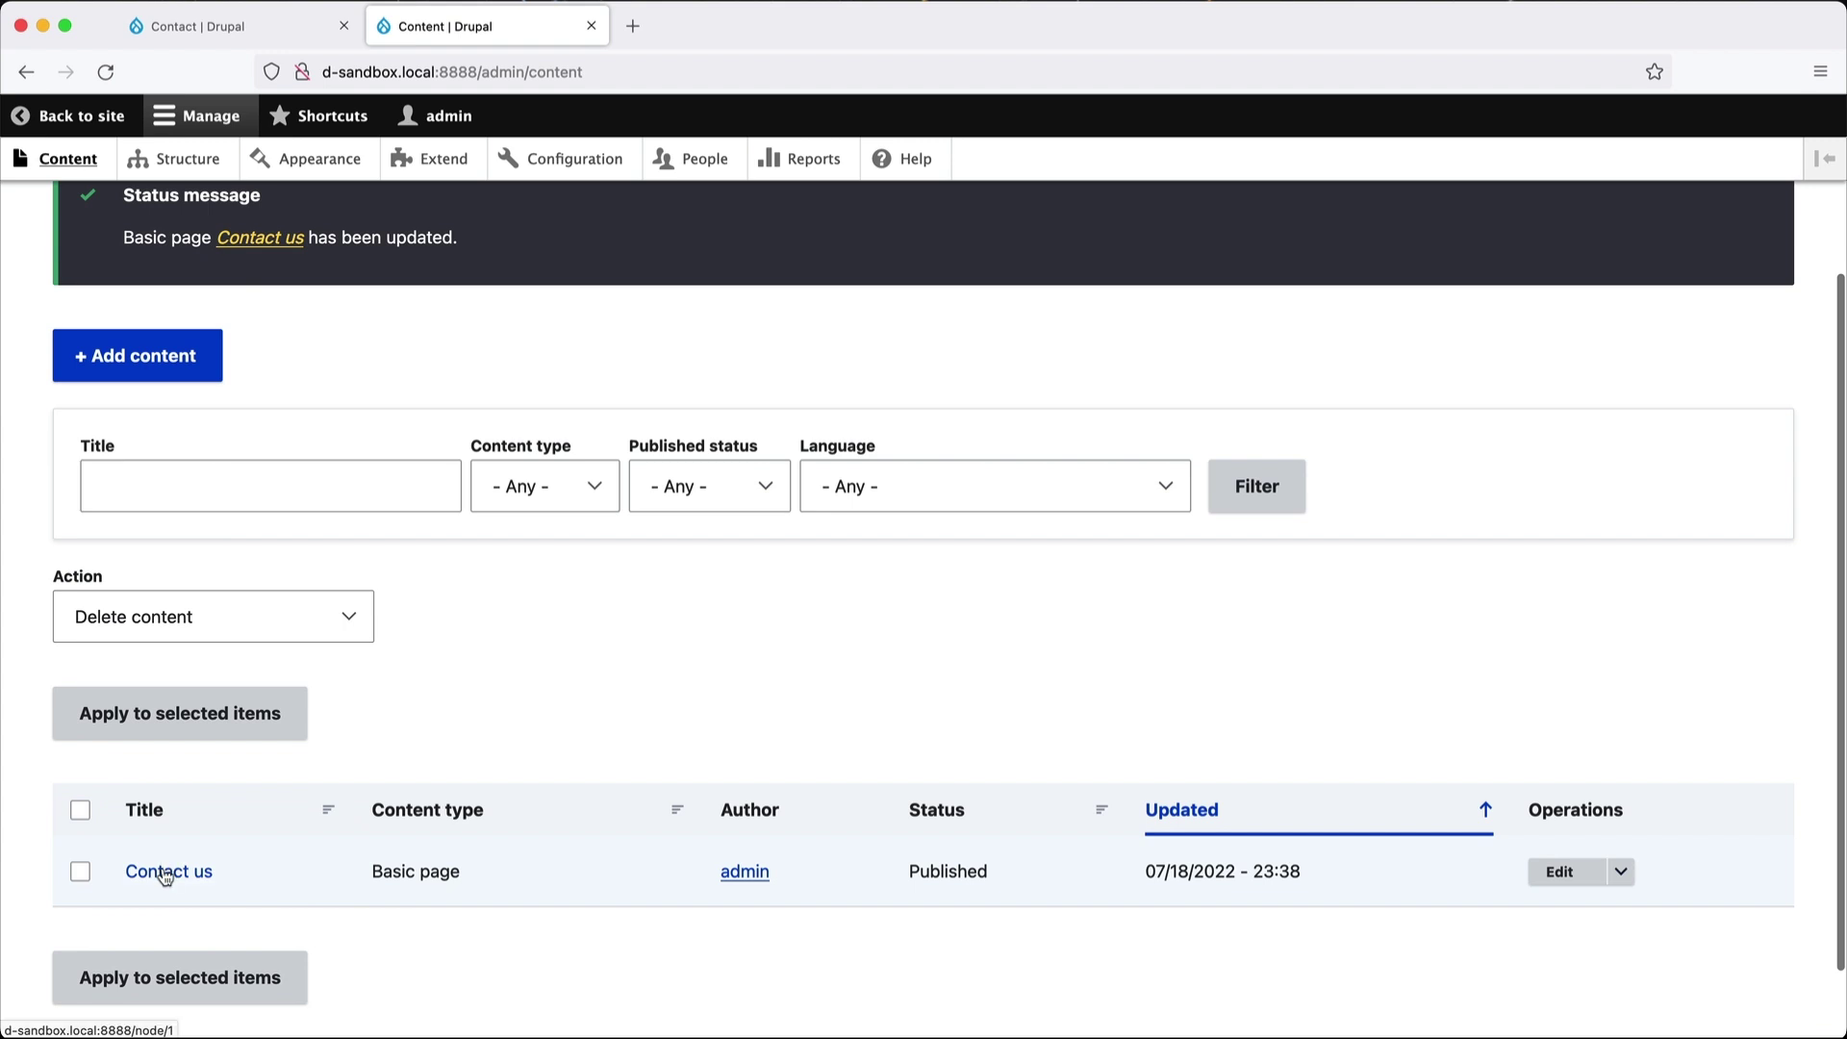
{"action": "left_click", "coordinate": [166, 867]}
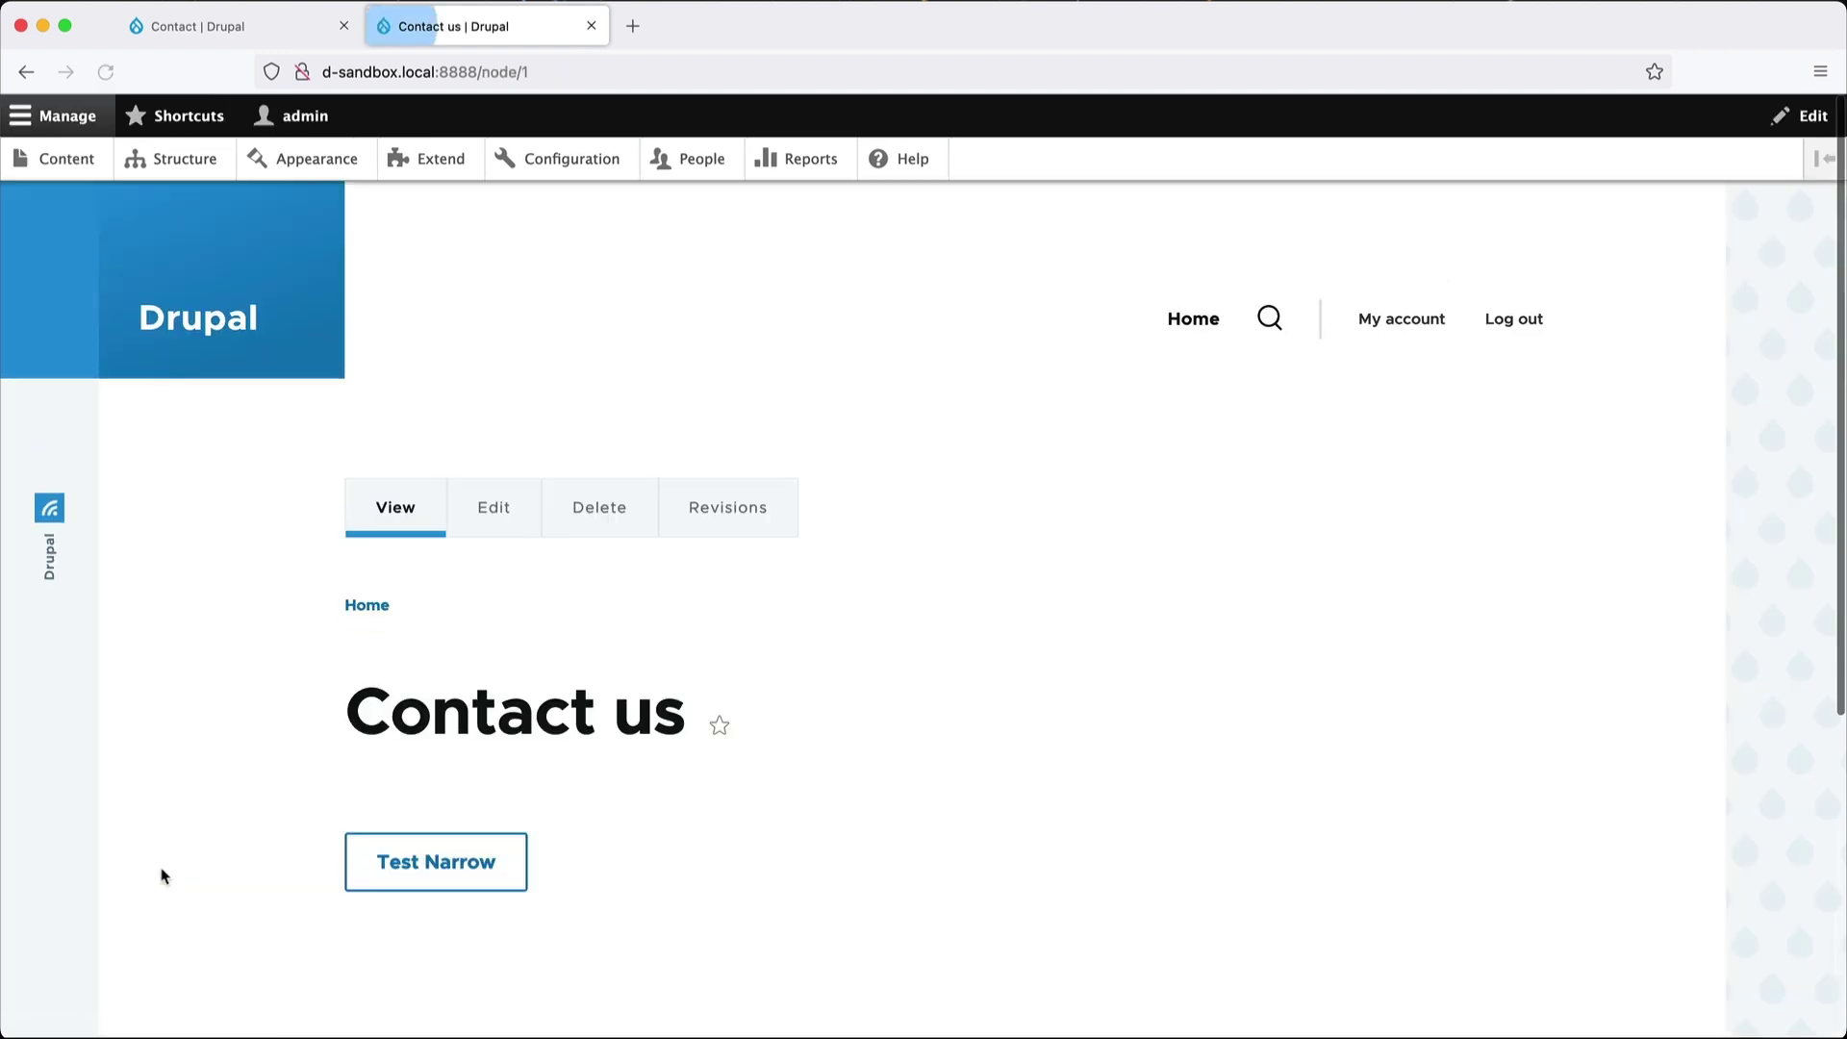
{"action": "left_click", "coordinate": [401, 872]}
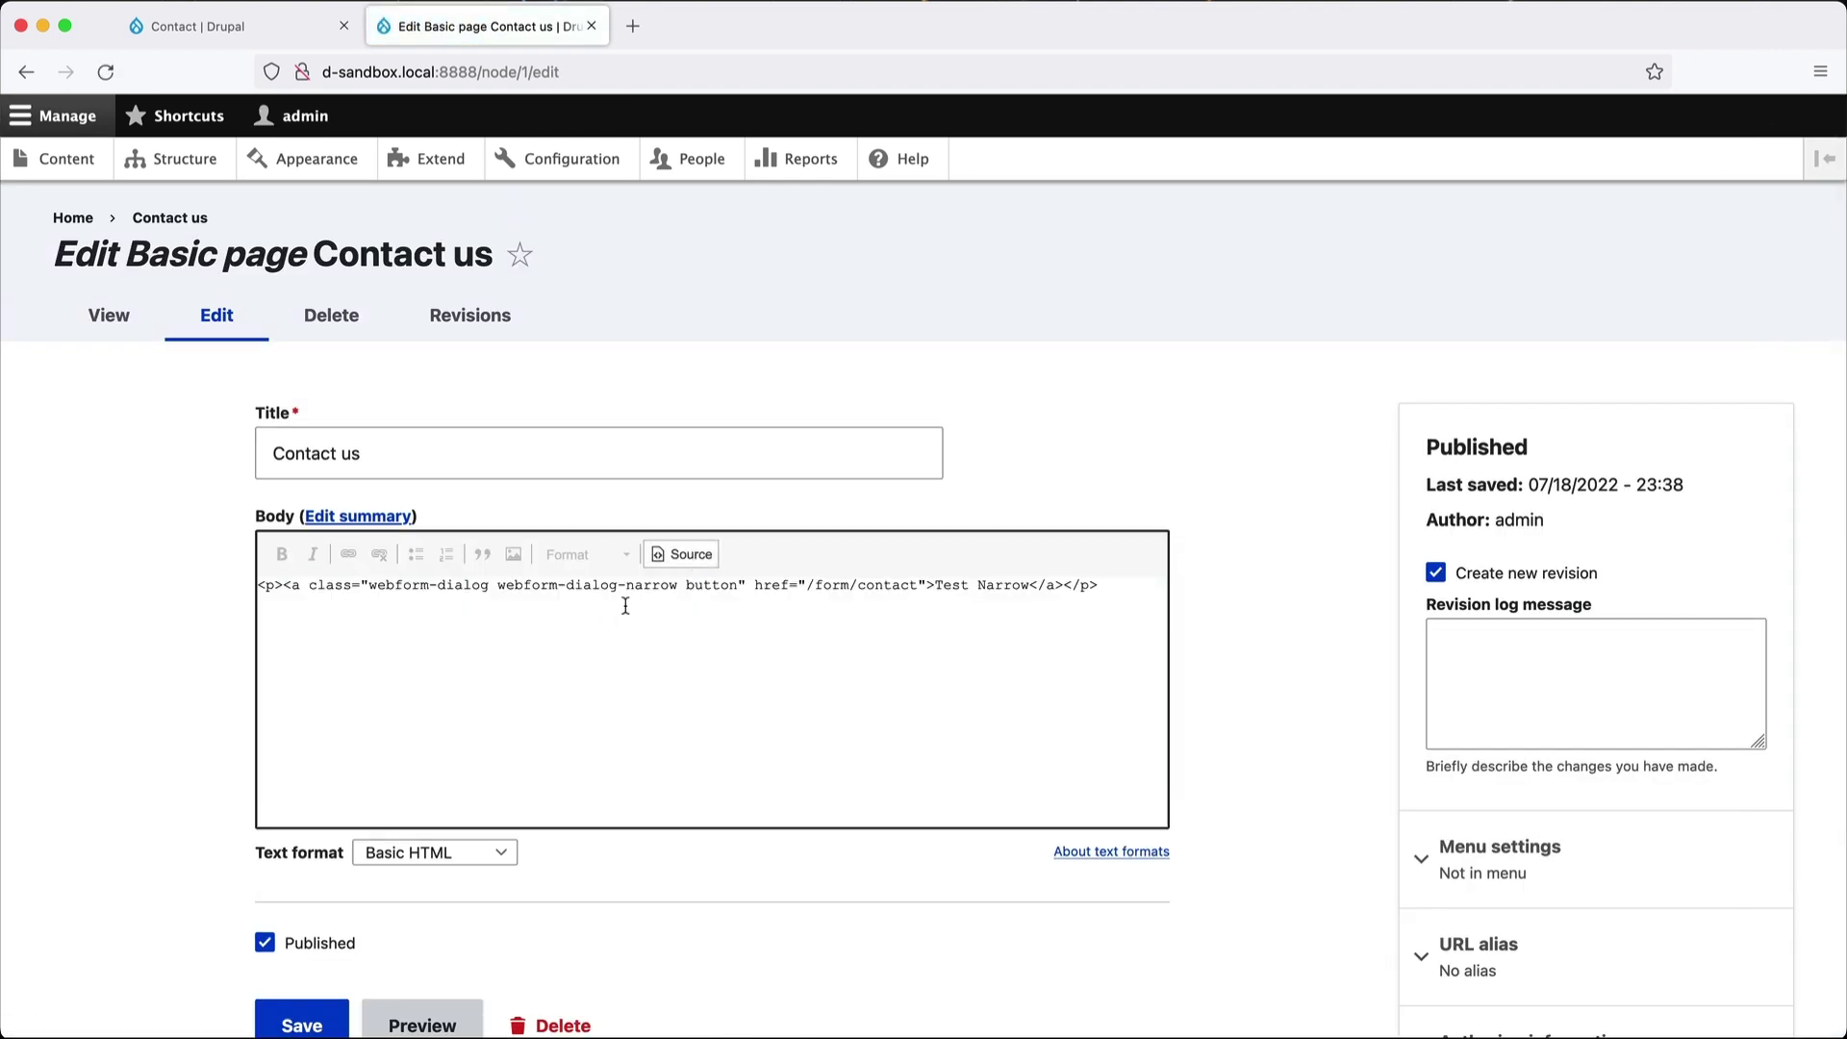
{"action": "left_click", "coordinate": [741, 585]}
Back in the formatted body editor, open Test Narrow's link dialog, which offers only a URL field.
{"action": "type", "text": "tontehuh"}
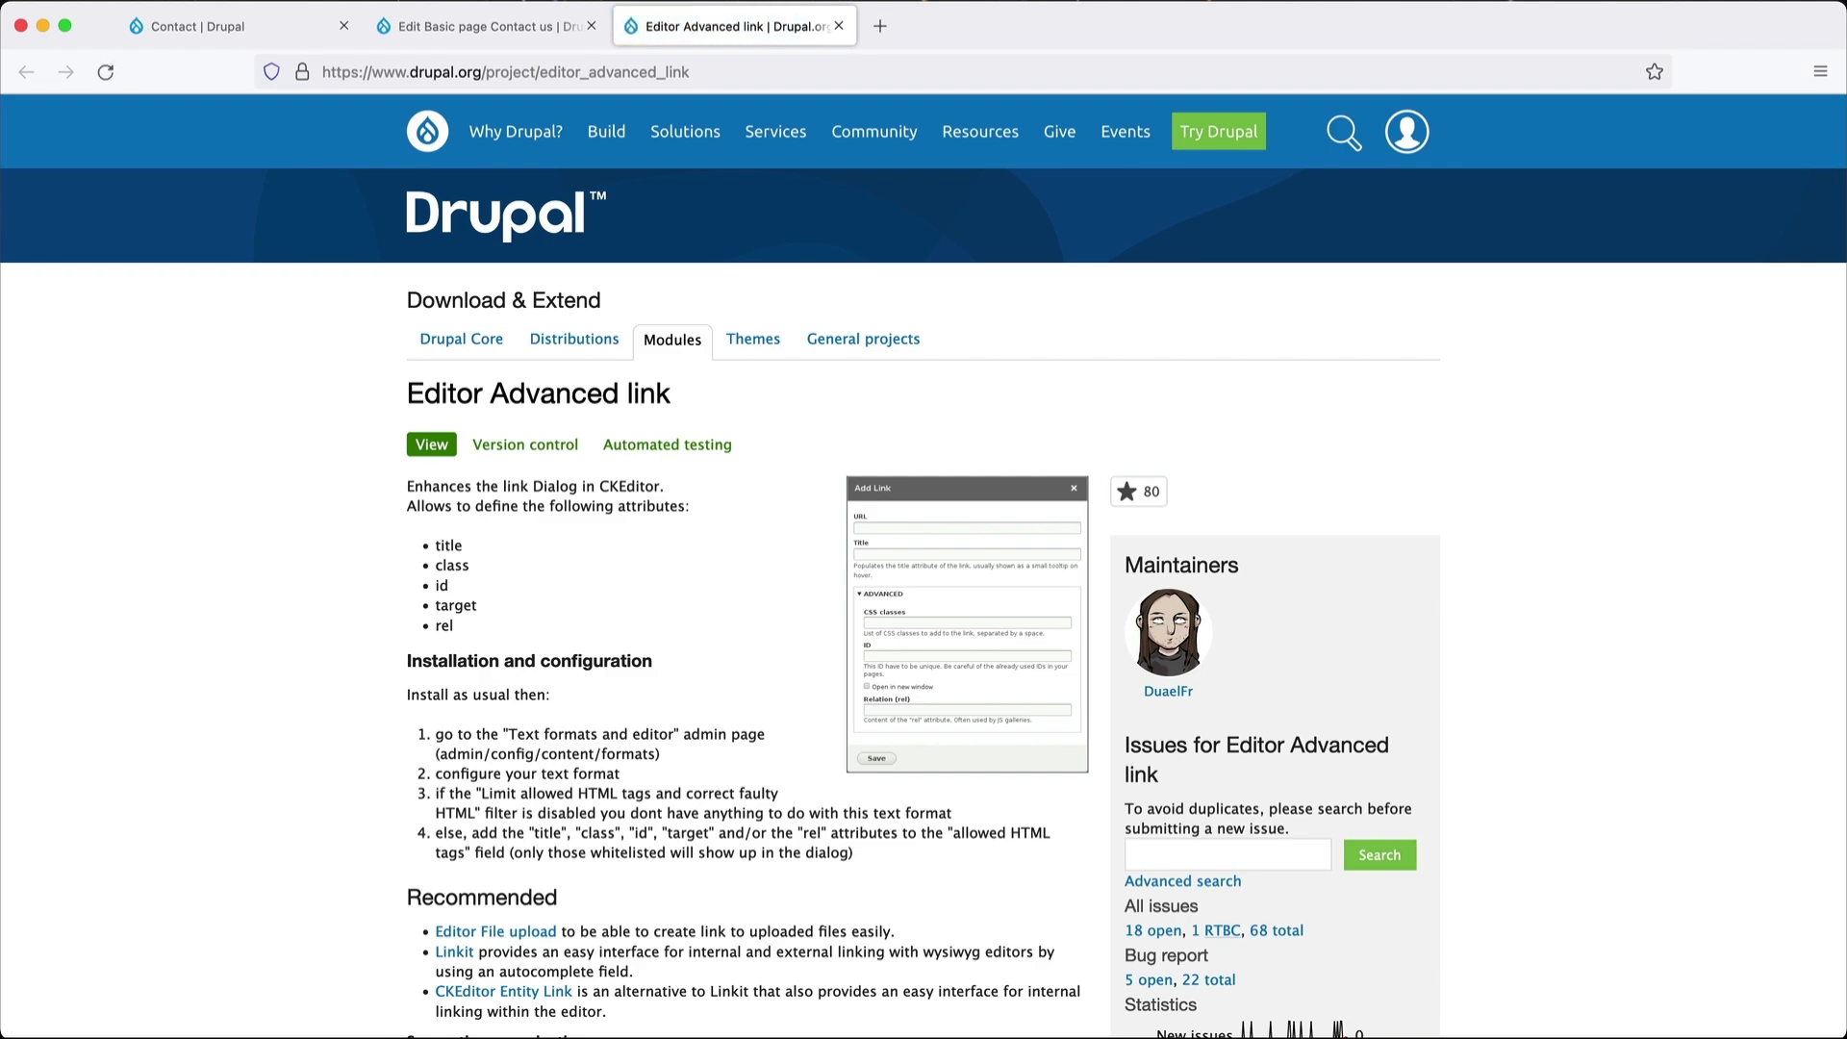
{"action": "left_click", "coordinate": [486, 26]}
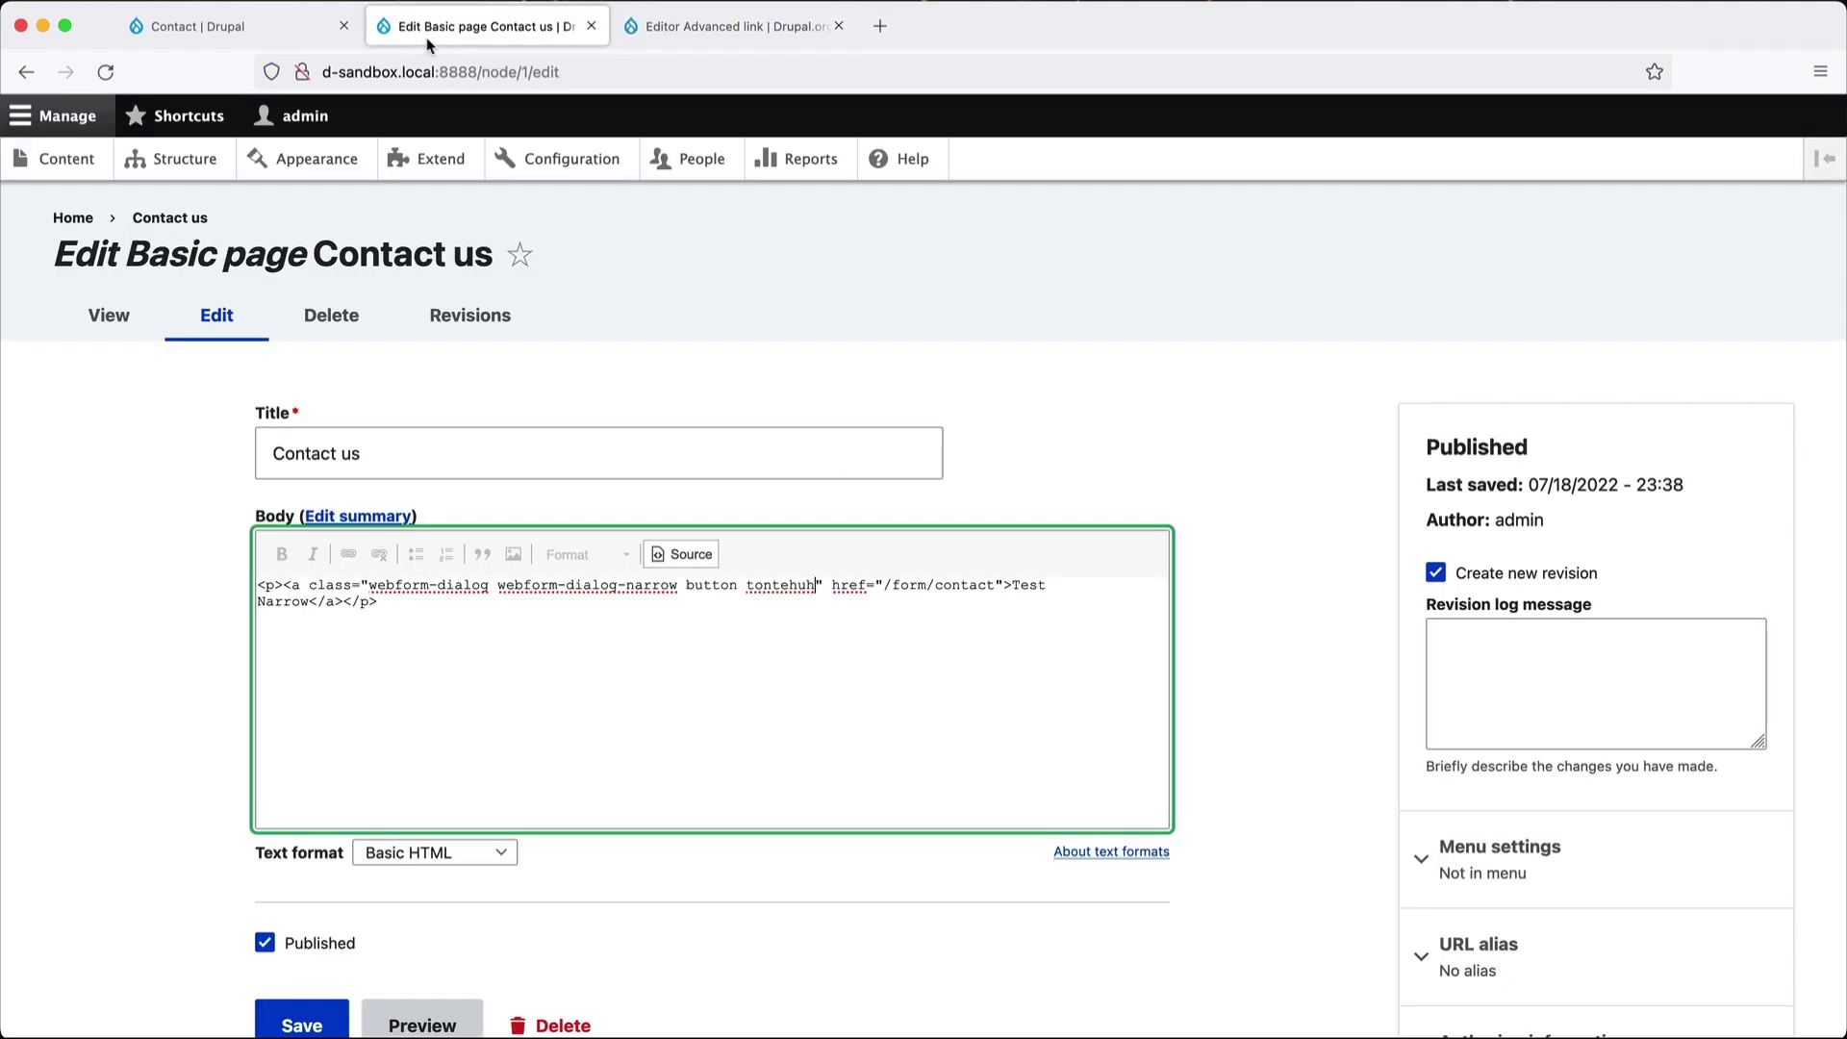
{"action": "left_click", "coordinate": [683, 556]}
{"action": "left_click", "coordinate": [346, 620]}
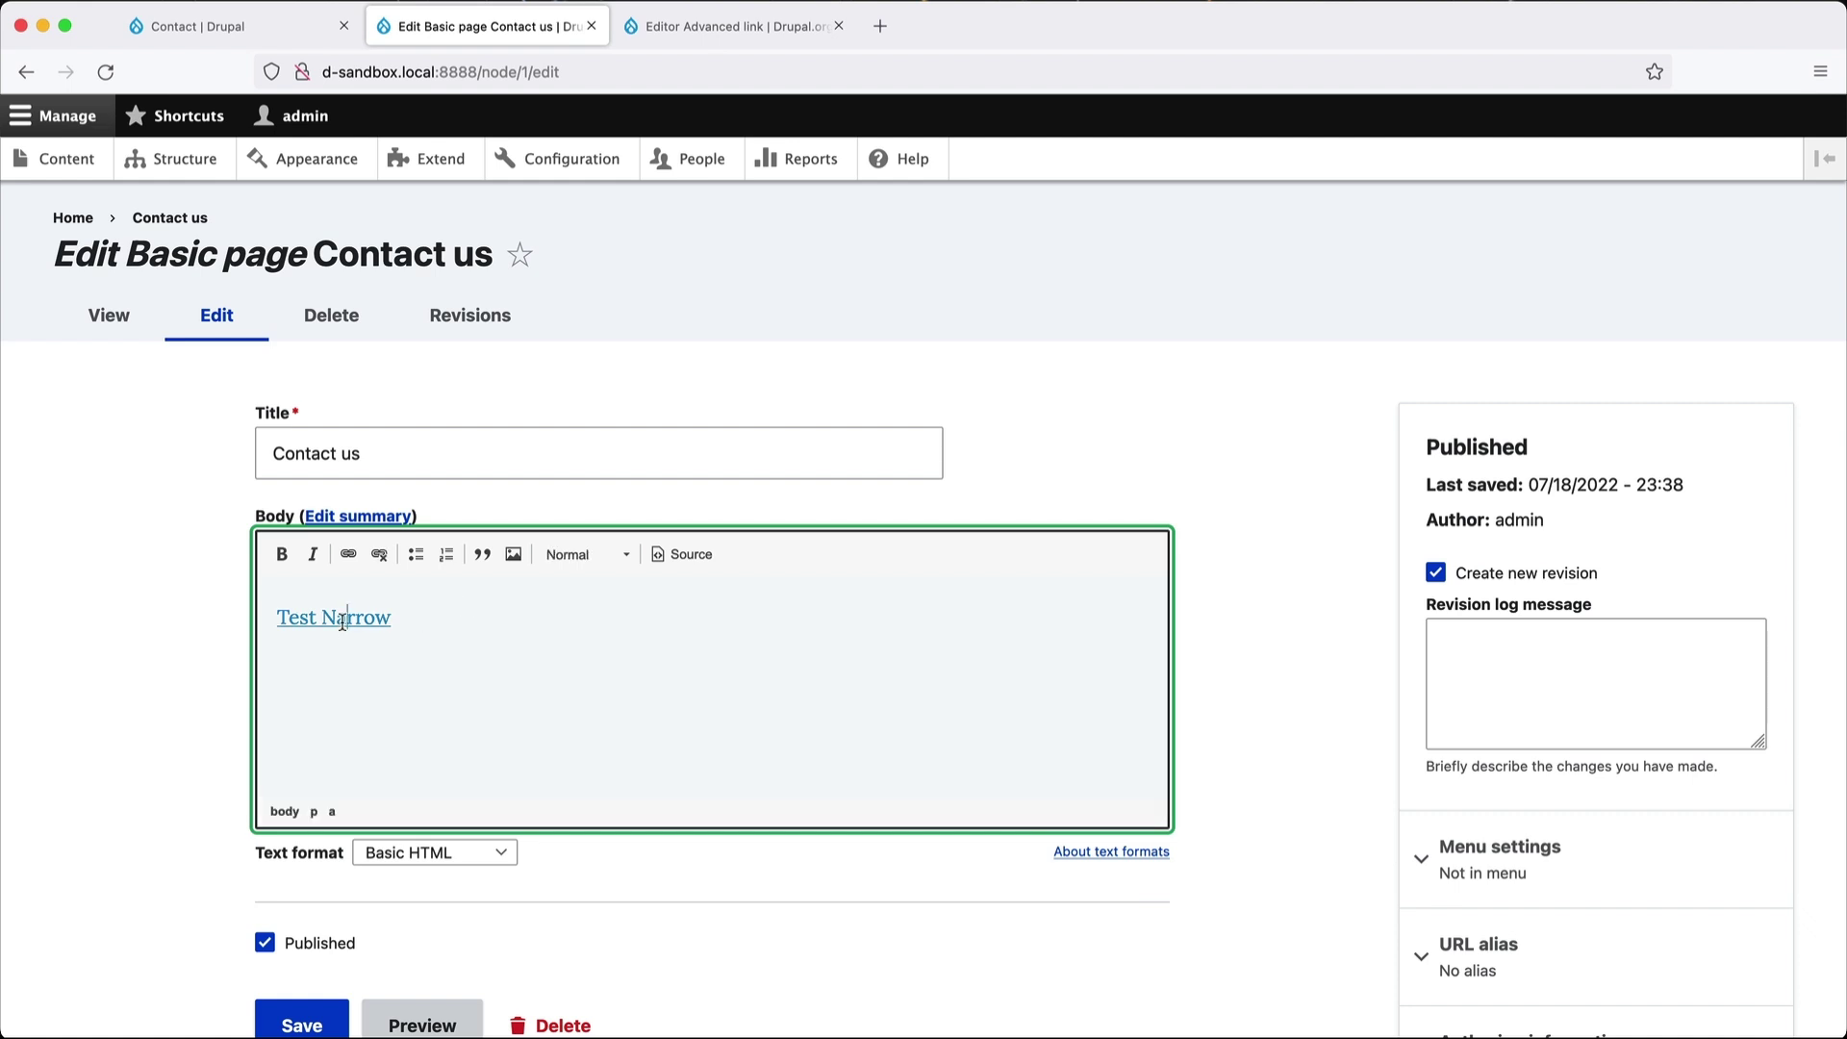
{"action": "left_click", "coordinate": [349, 555]}
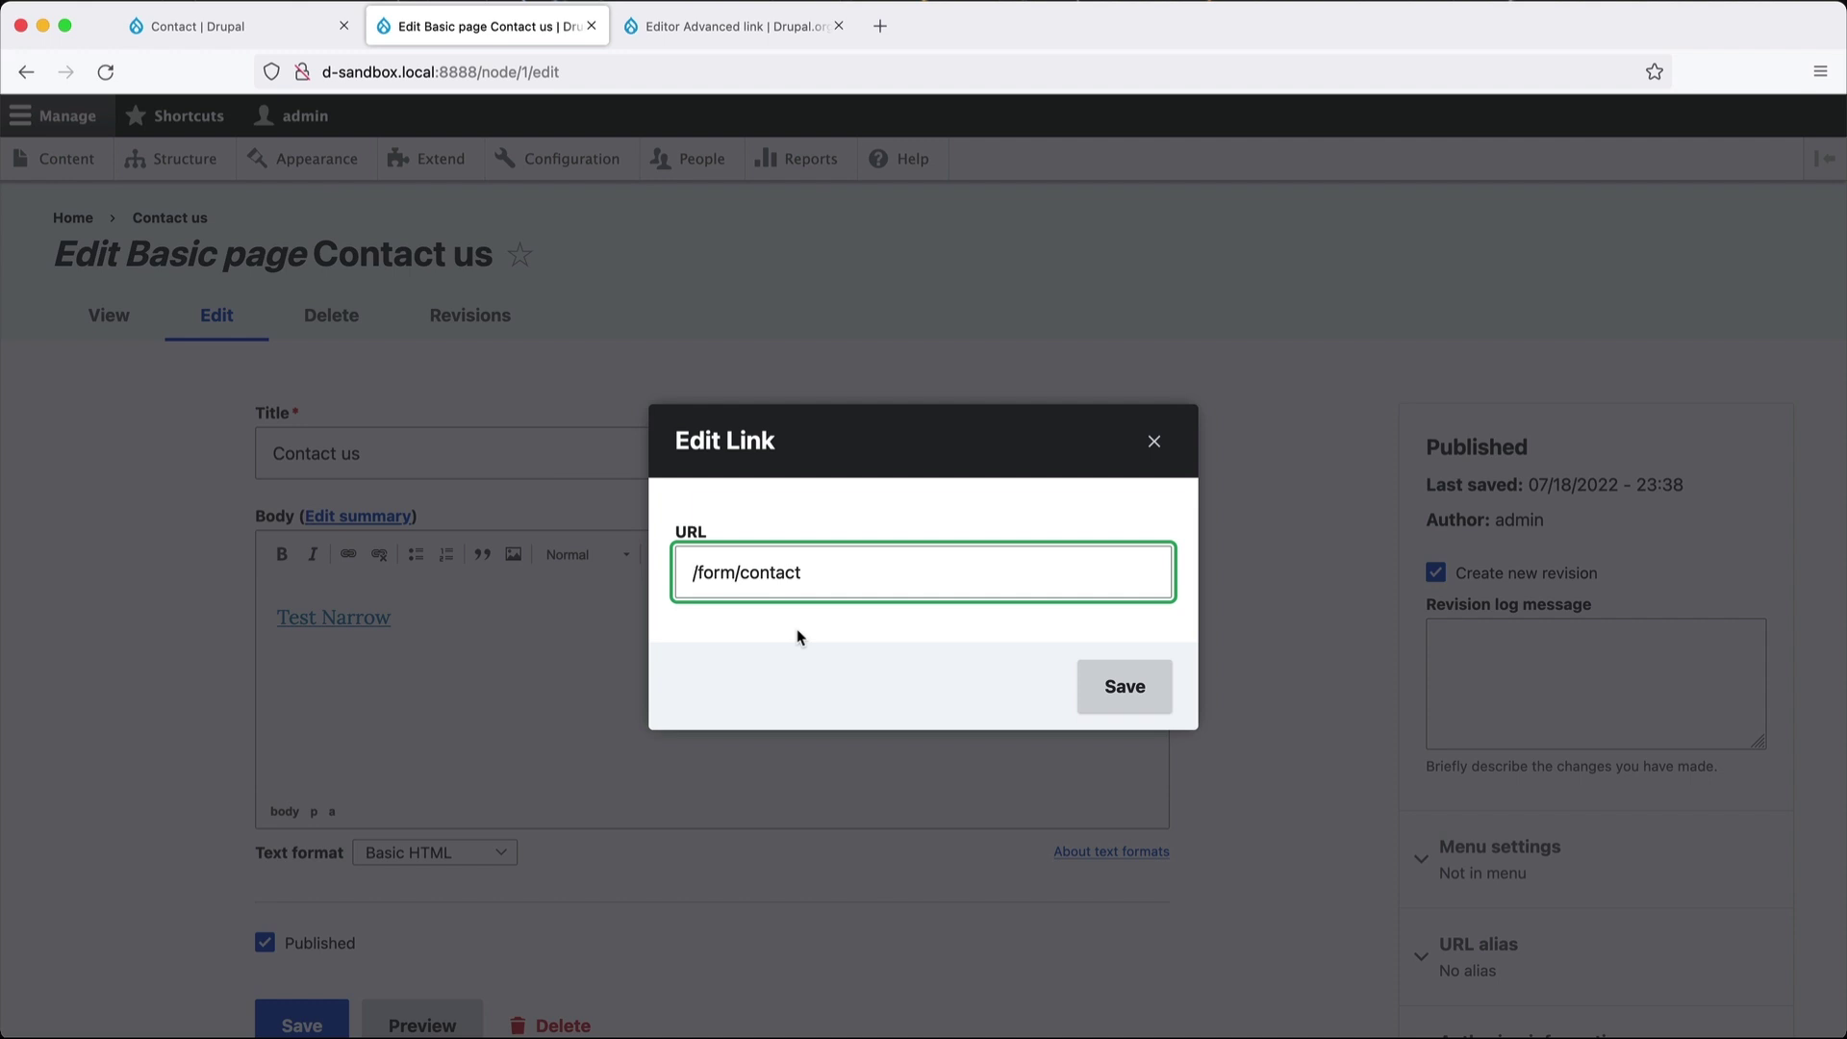
Bring up the Editor Advanced link project page and select its machine name editor_advanced_link.
{"action": "left_click", "coordinate": [720, 38]}
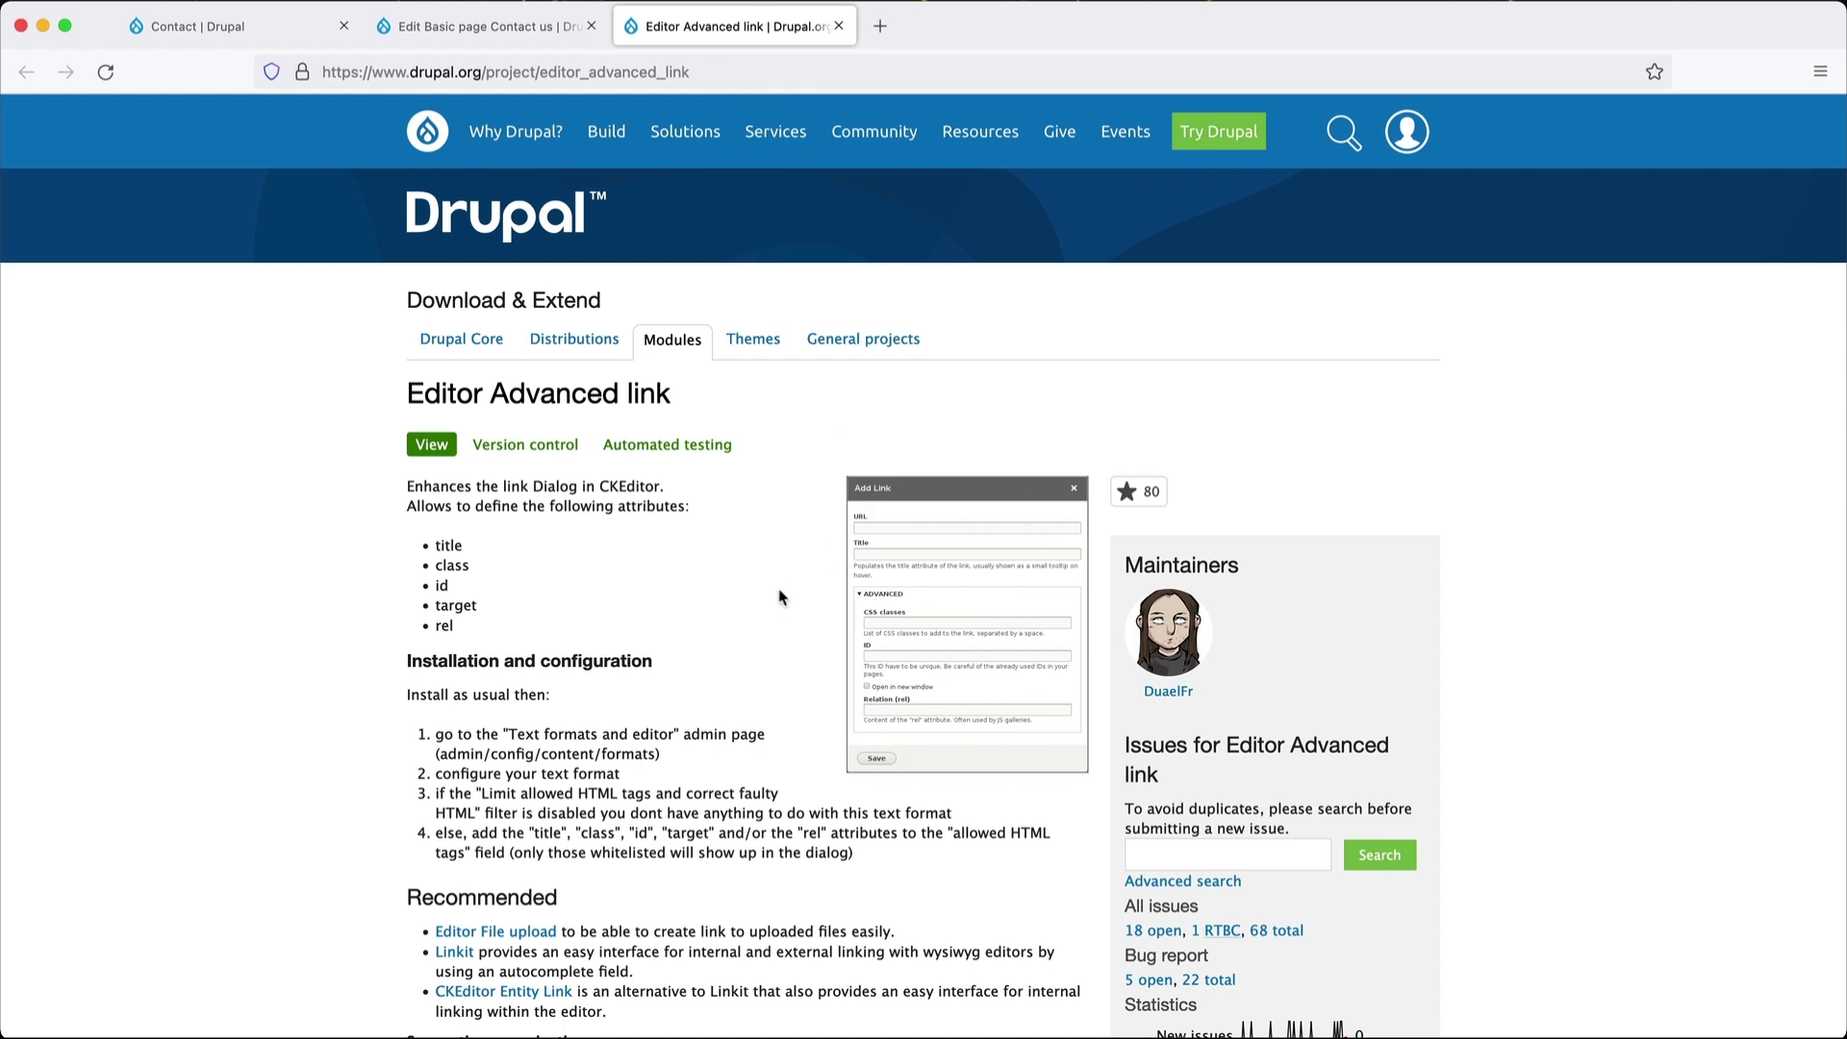
{"action": "left_click", "coordinate": [534, 40]}
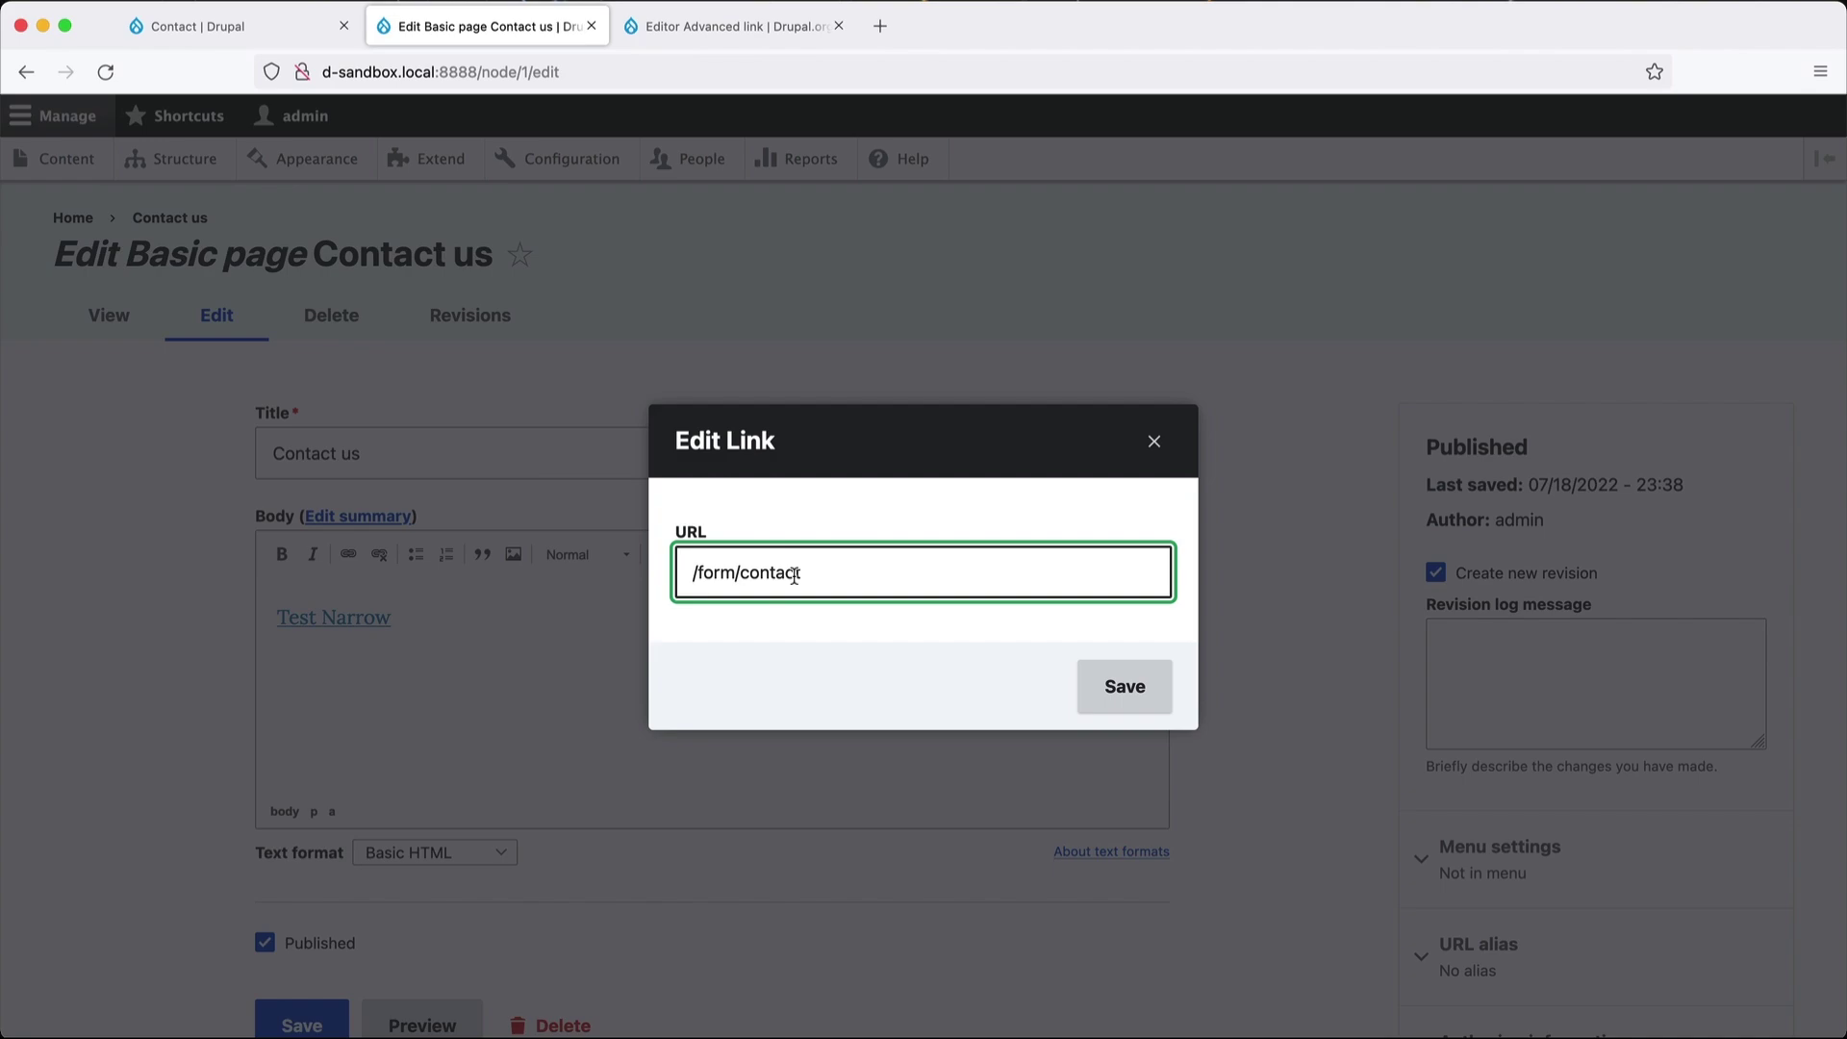
{"action": "left_click", "coordinate": [674, 28]}
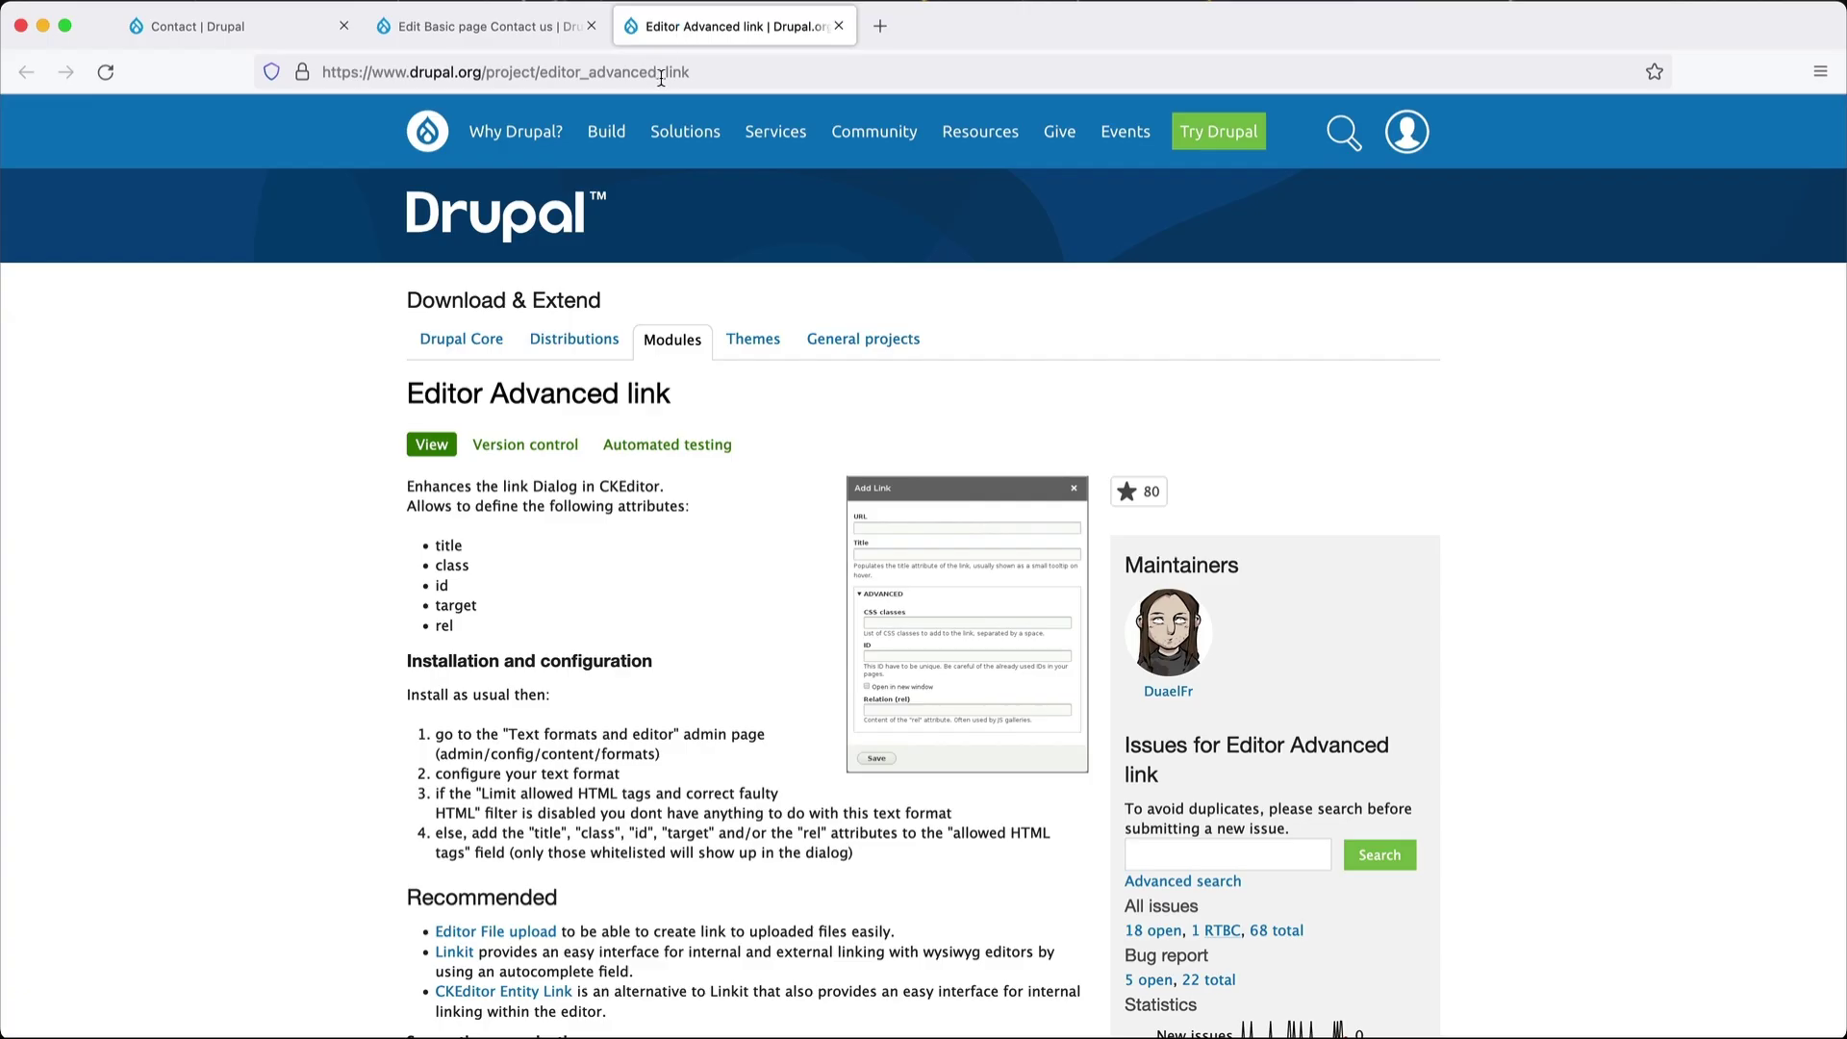
{"action": "double_click", "coordinate": [660, 72]}
{"action": "key", "text": "super+Tab"}
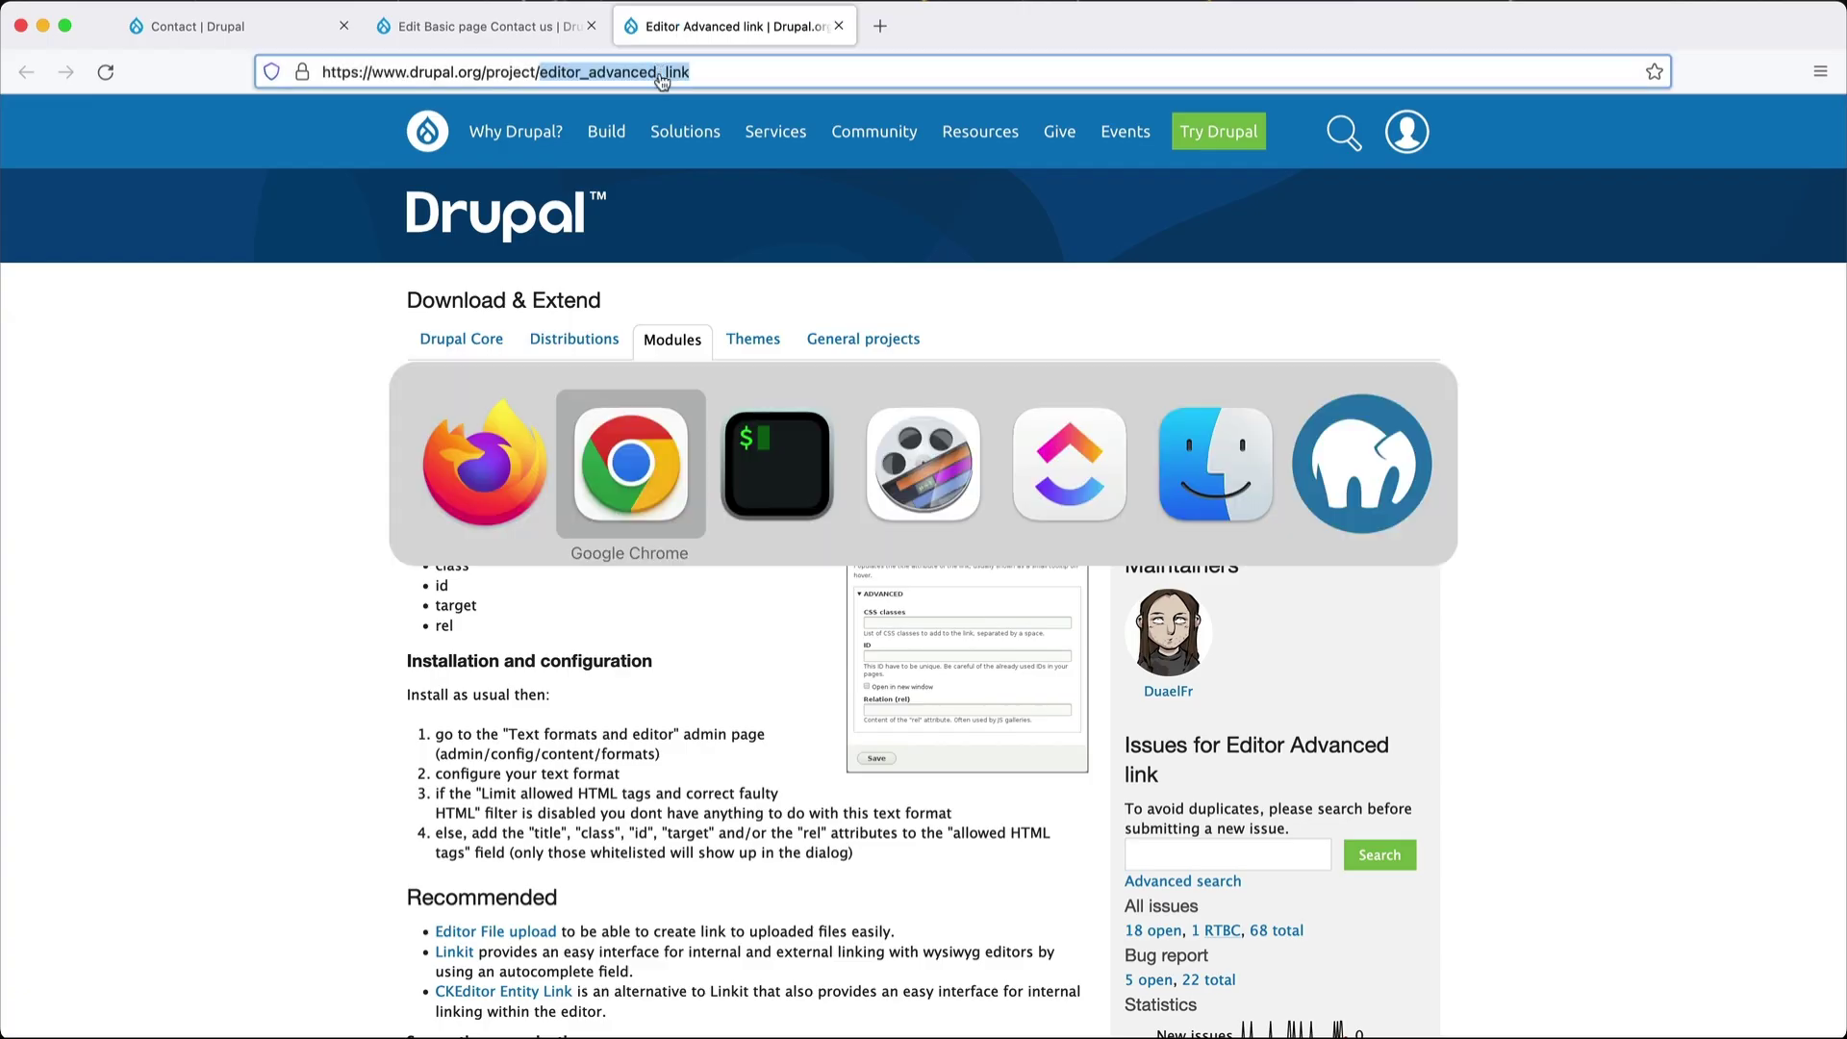
Run 'composer require drupal/editor_advanced_link' in Terminal, then close the drupal.org tab in Firefox.
{"action": "key", "text": "super+Tab"}
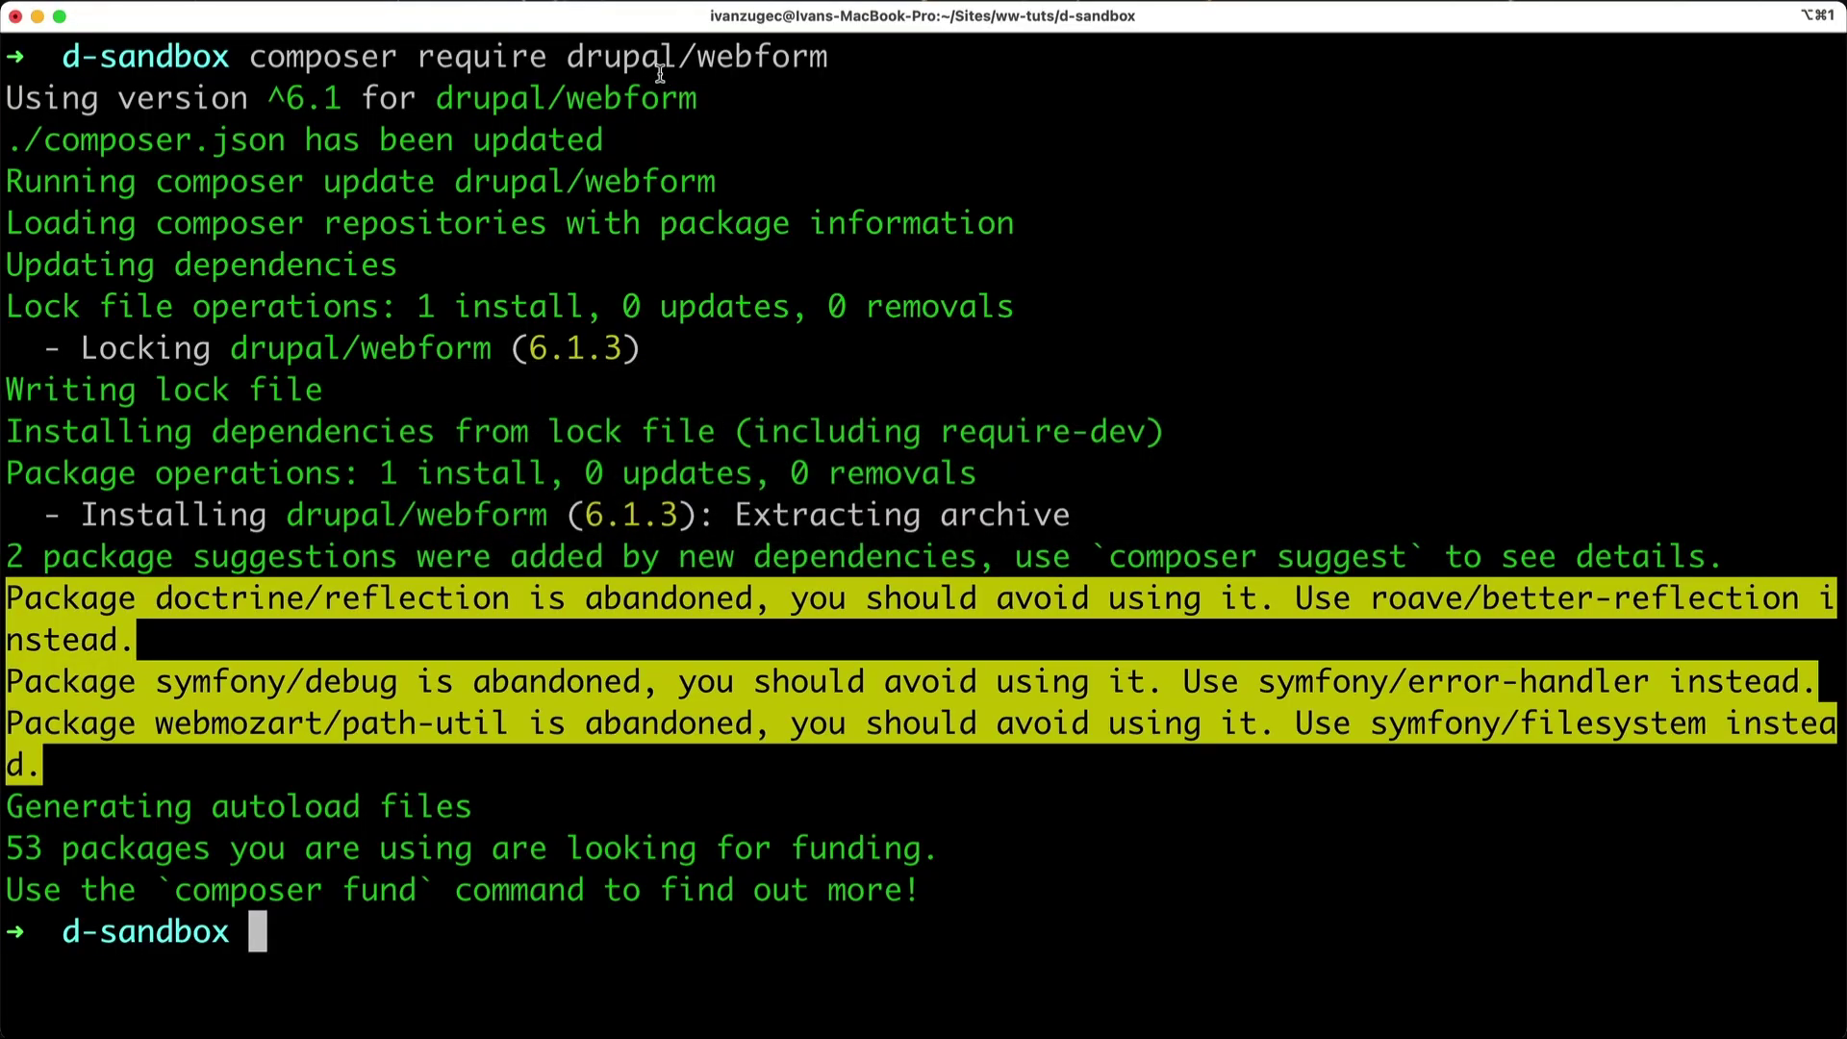
{"action": "type", "text": "clear"}
{"action": "key", "text": "Return"}
{"action": "type", "text": "composer require drupal"}
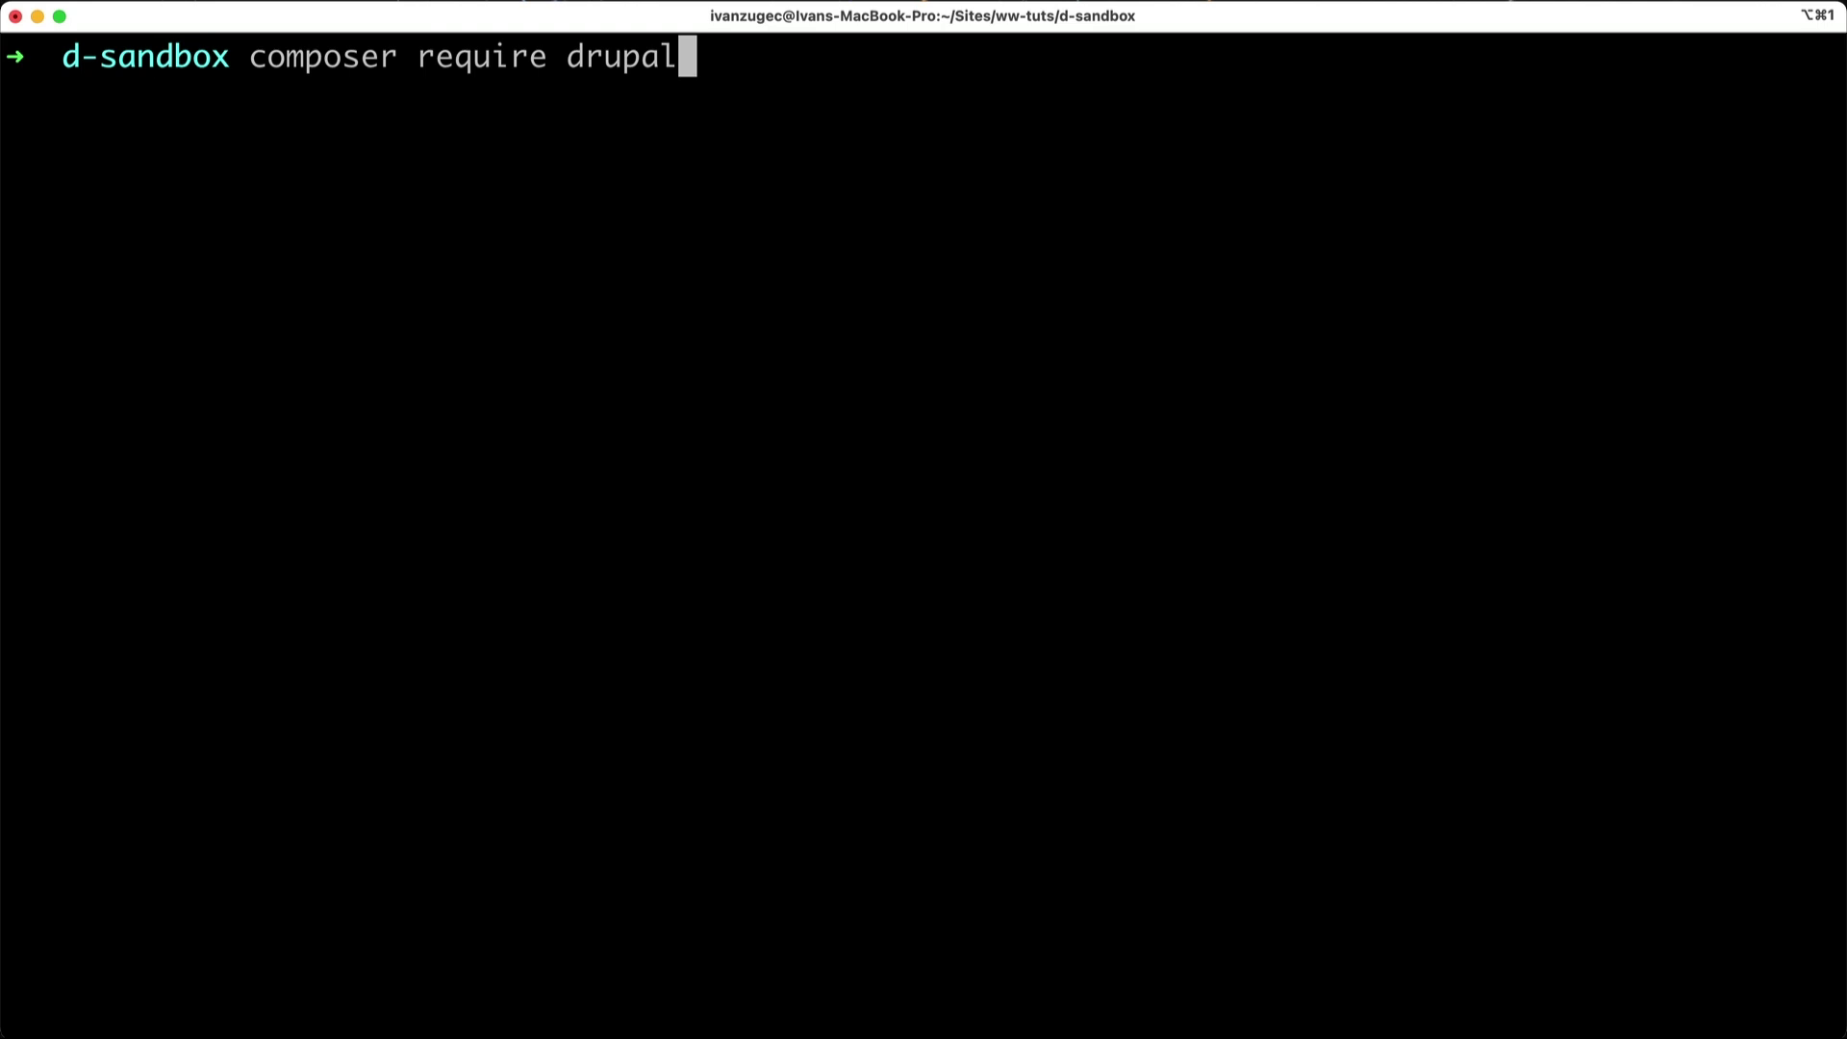
{"action": "type", "text": "/editor_advanced_link"}
{"action": "key", "text": "Return"}
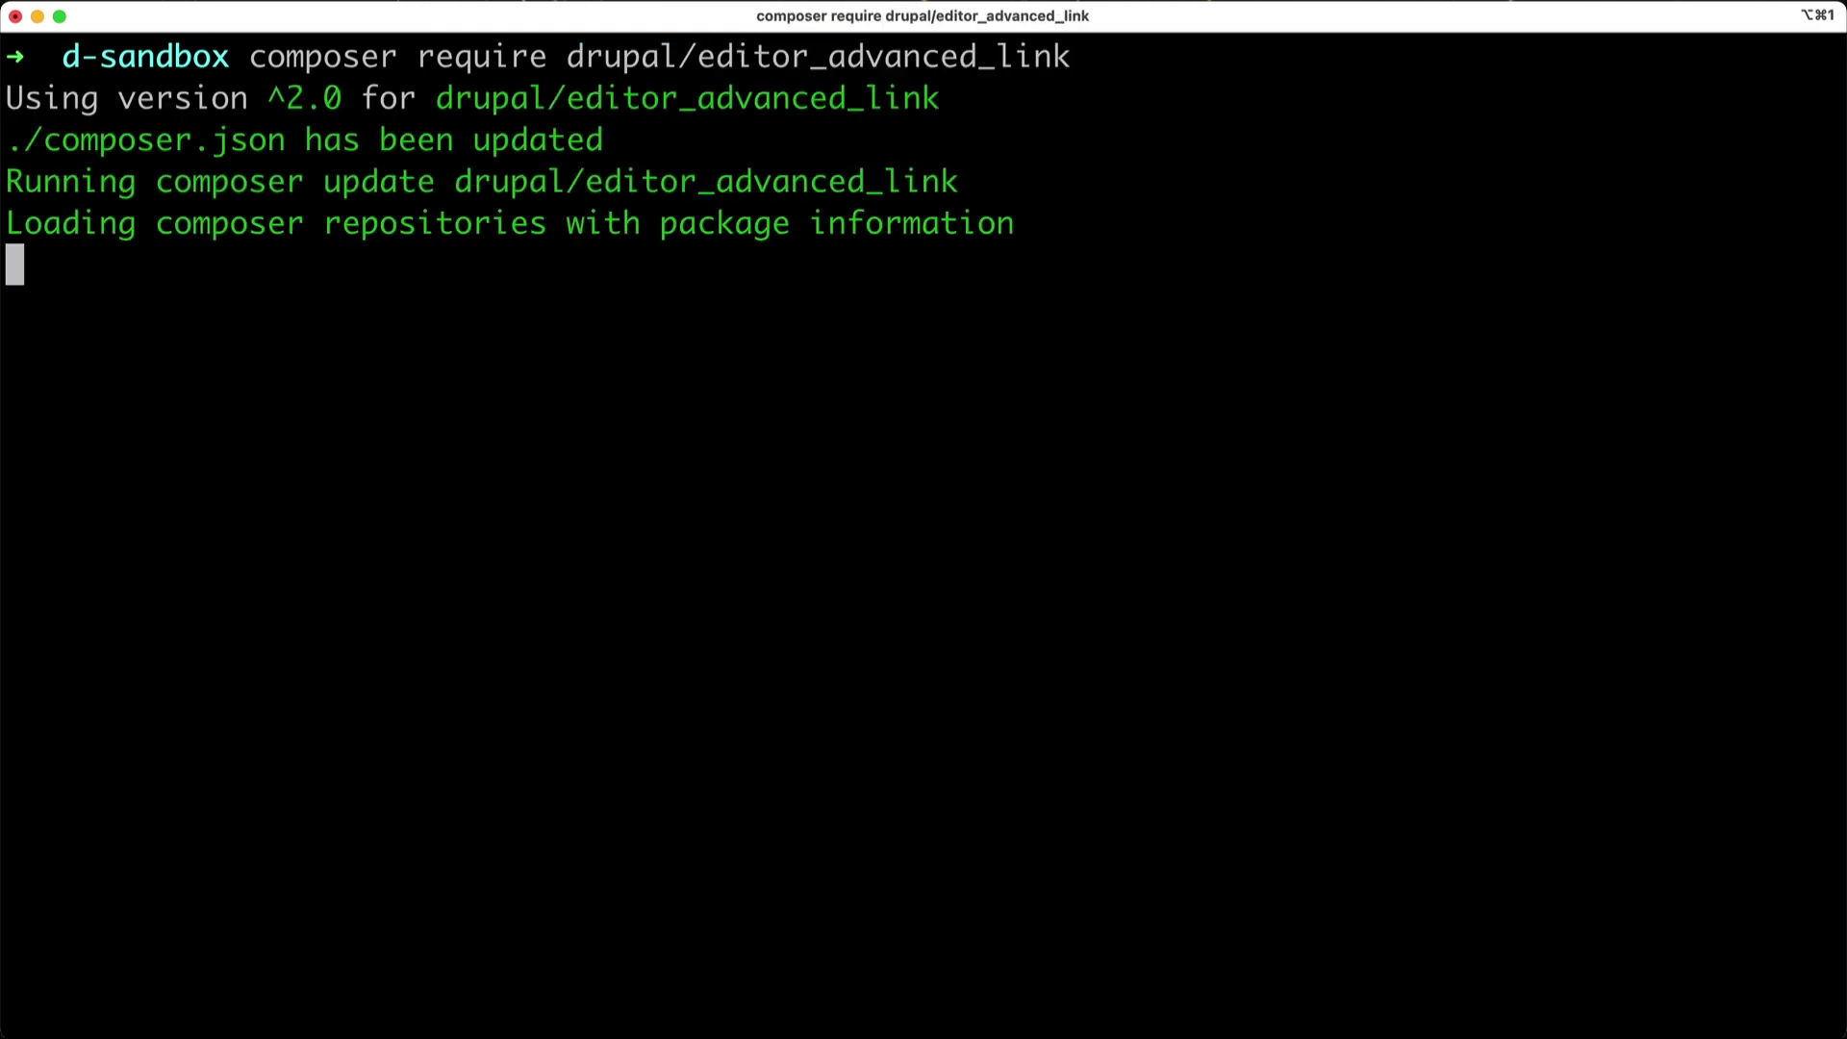
{"action": "key", "text": "super+Tab"}
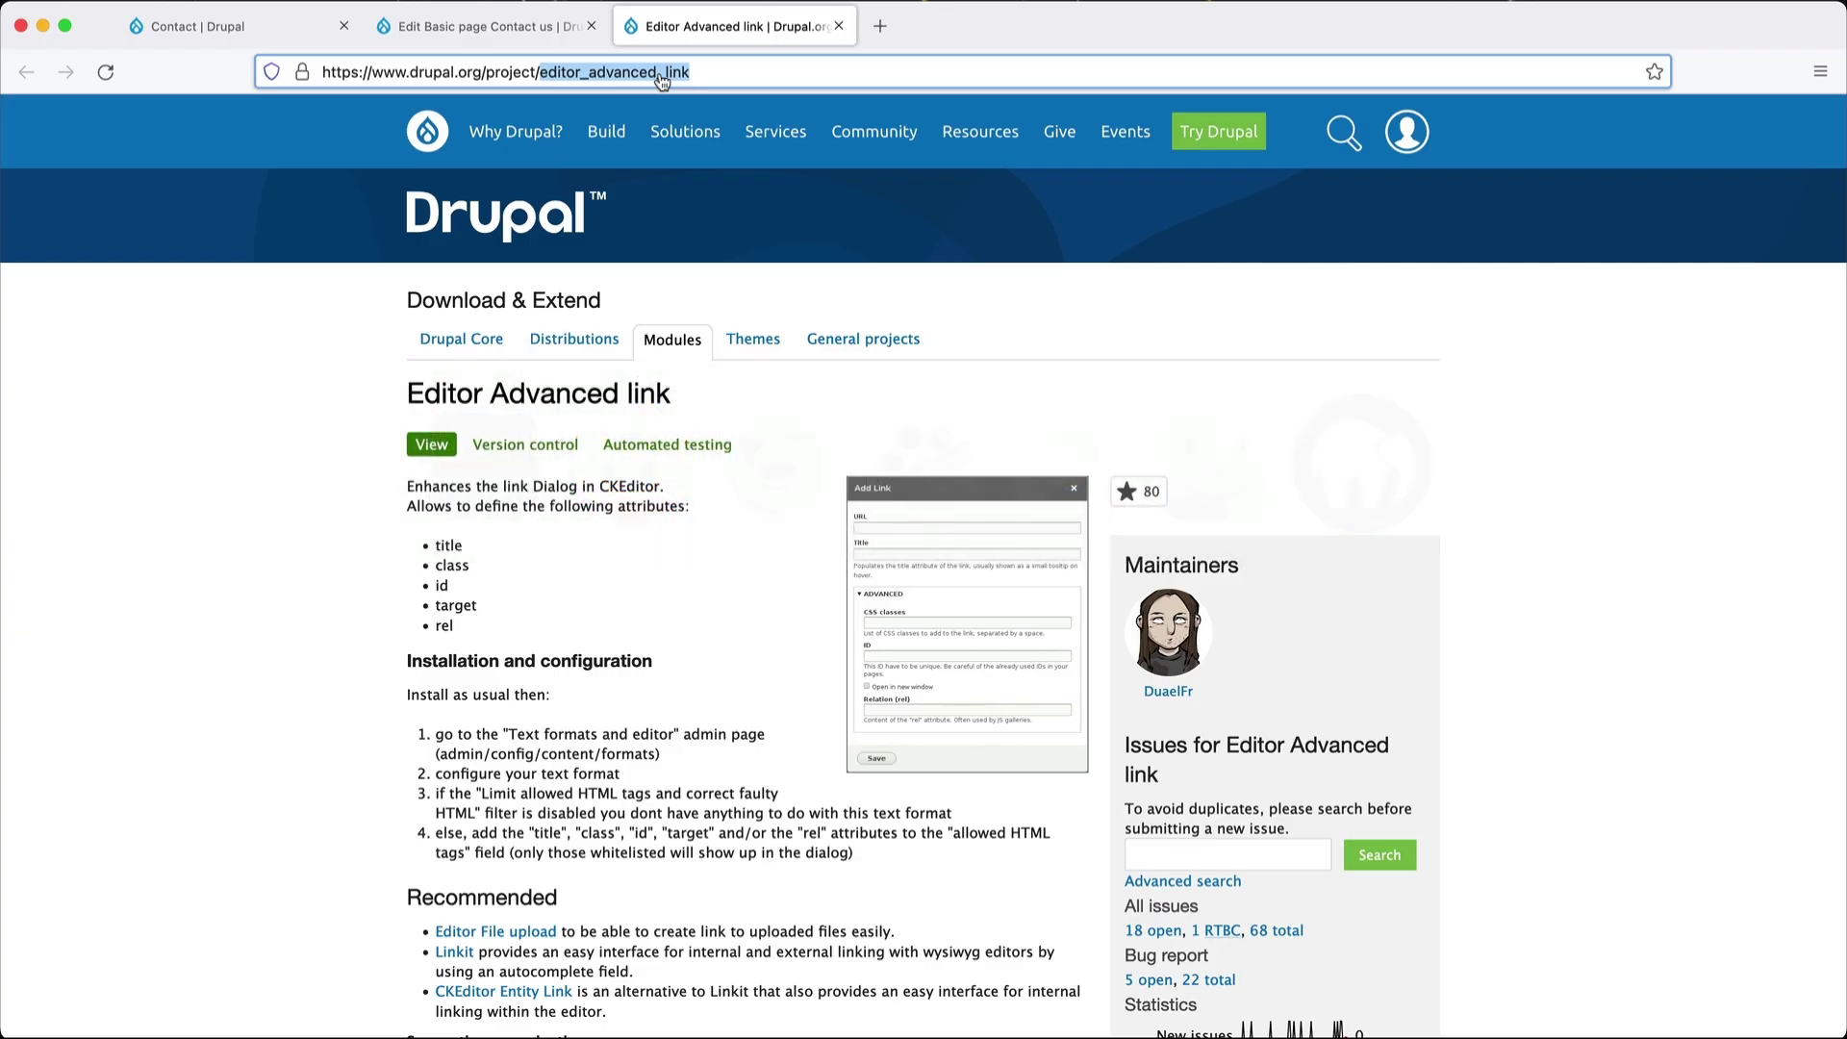
{"action": "left_click", "coordinate": [839, 26]}
On the Extend page filtered by 'editor', install Advanced Link, then reload the Contact us edit page.
{"action": "left_click", "coordinate": [1166, 444]}
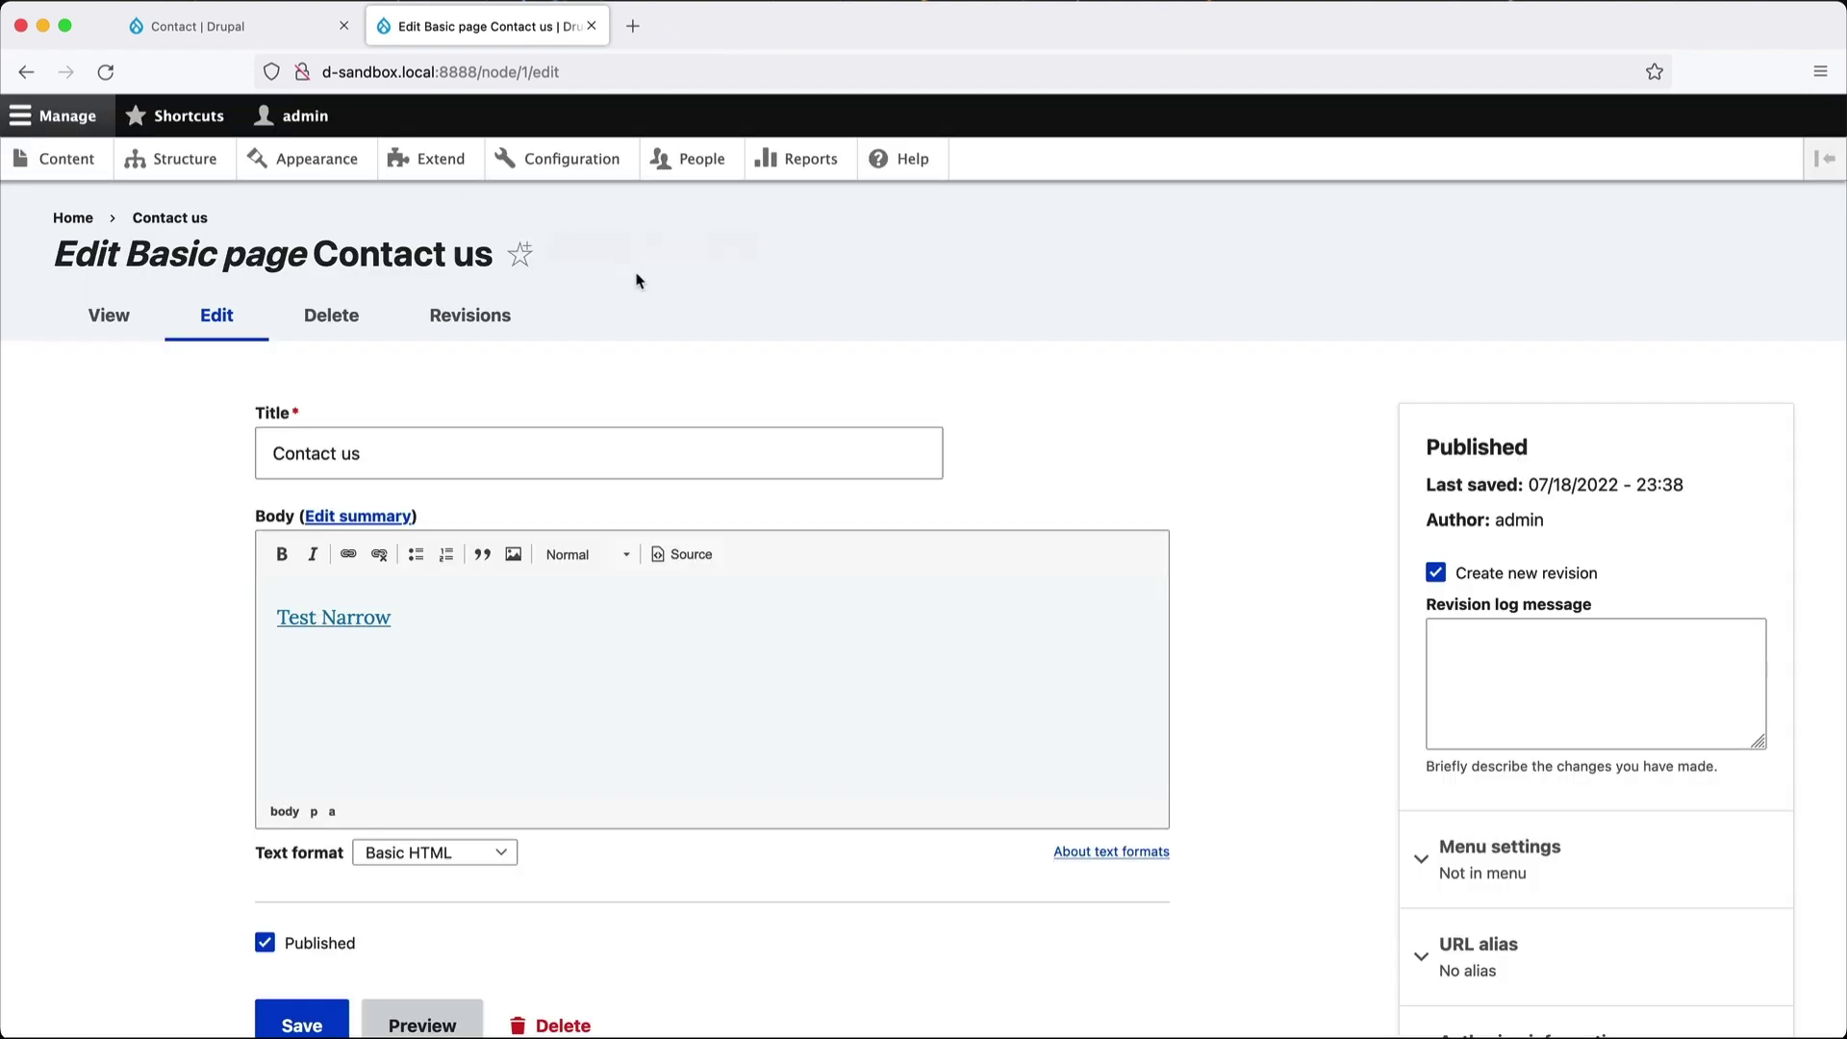
{"action": "left_click", "coordinate": [452, 161], "text": "super"}
{"action": "left_click", "coordinate": [710, 26]}
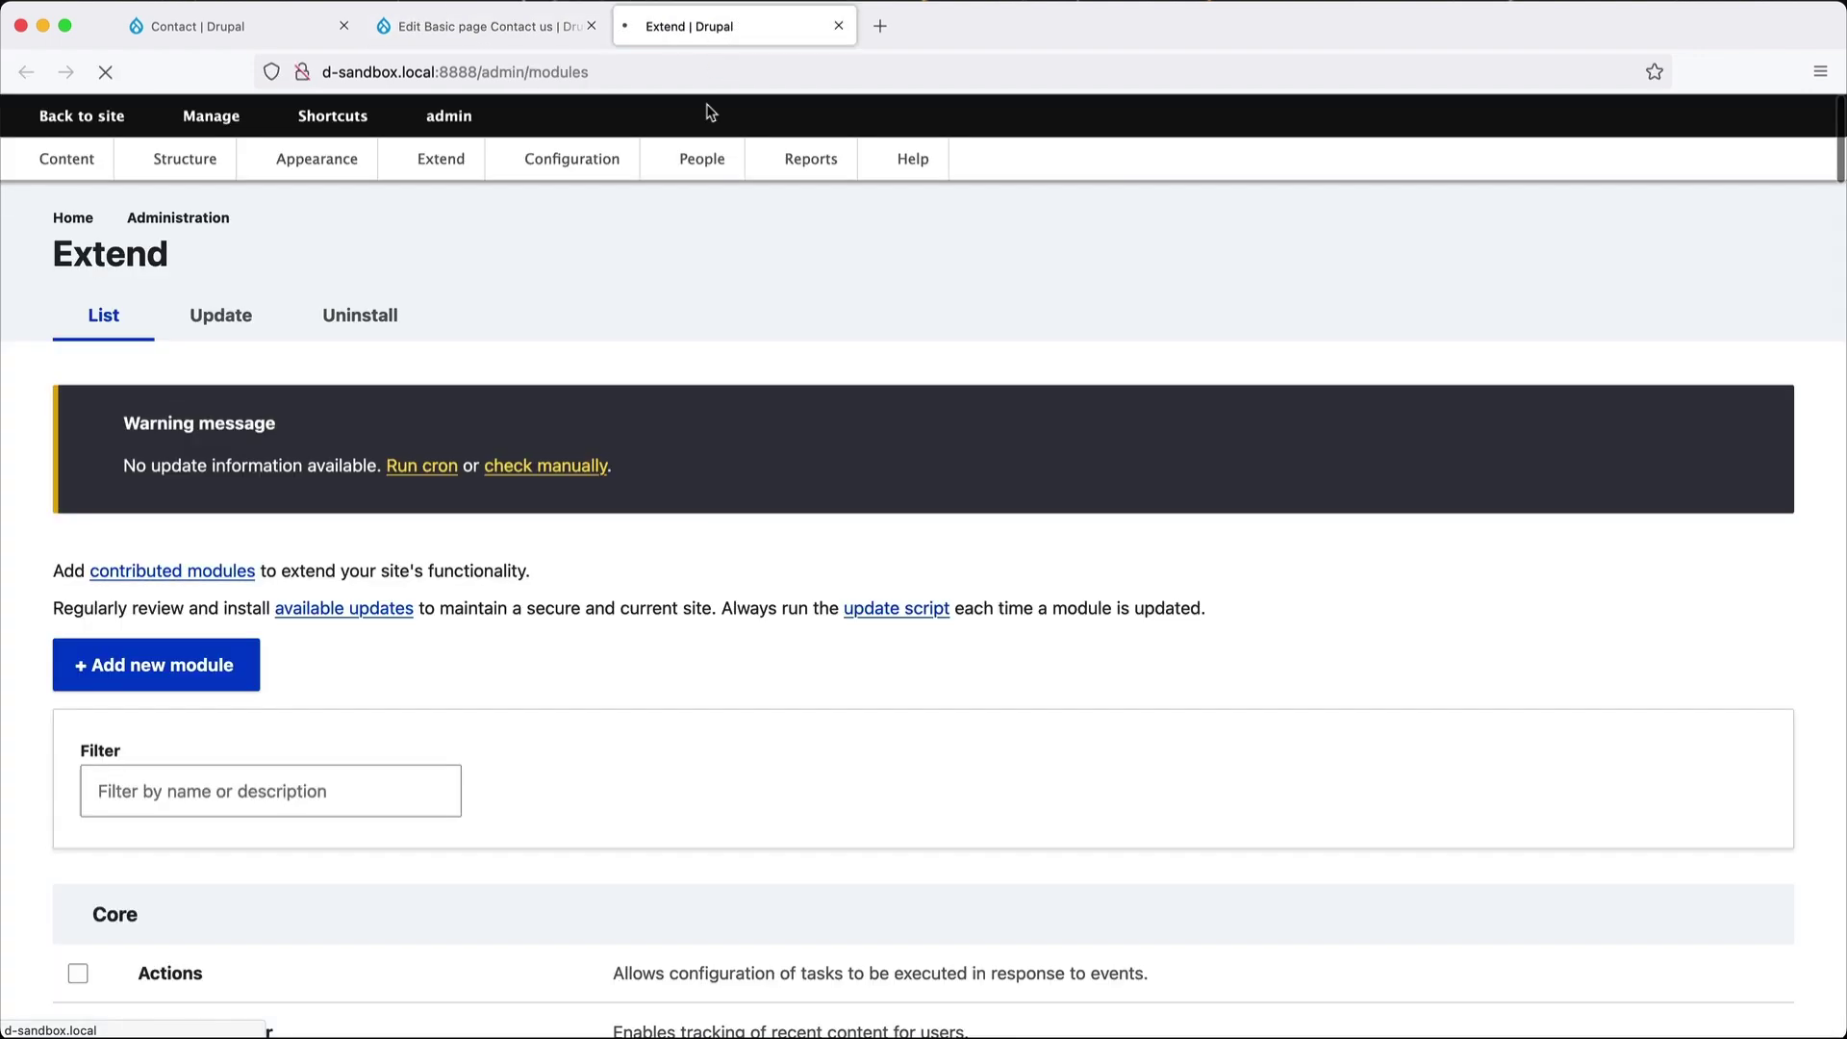
{"action": "left_click", "coordinate": [239, 780]}
{"action": "type", "text": "editor"}
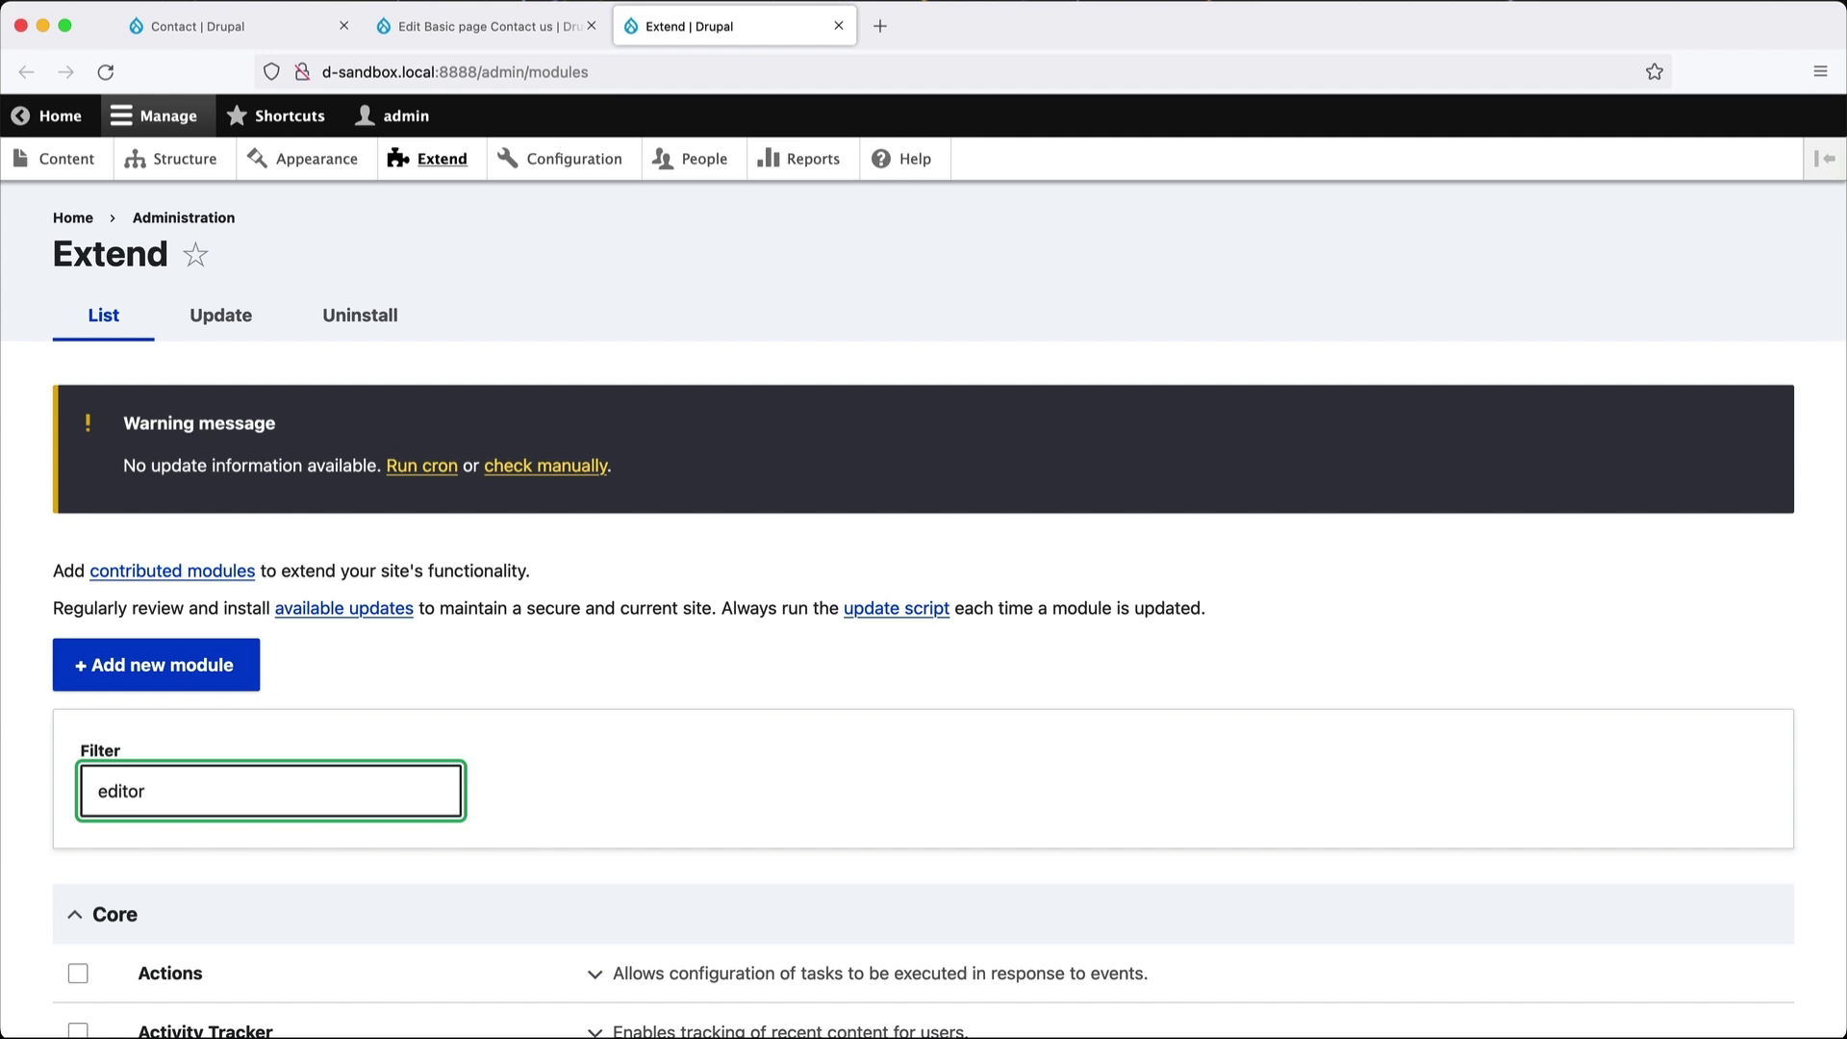
{"action": "scroll", "coordinate": [202, 784], "scroll_direction": "down", "scroll_amount": 4}
{"action": "left_click", "coordinate": [150, 796]}
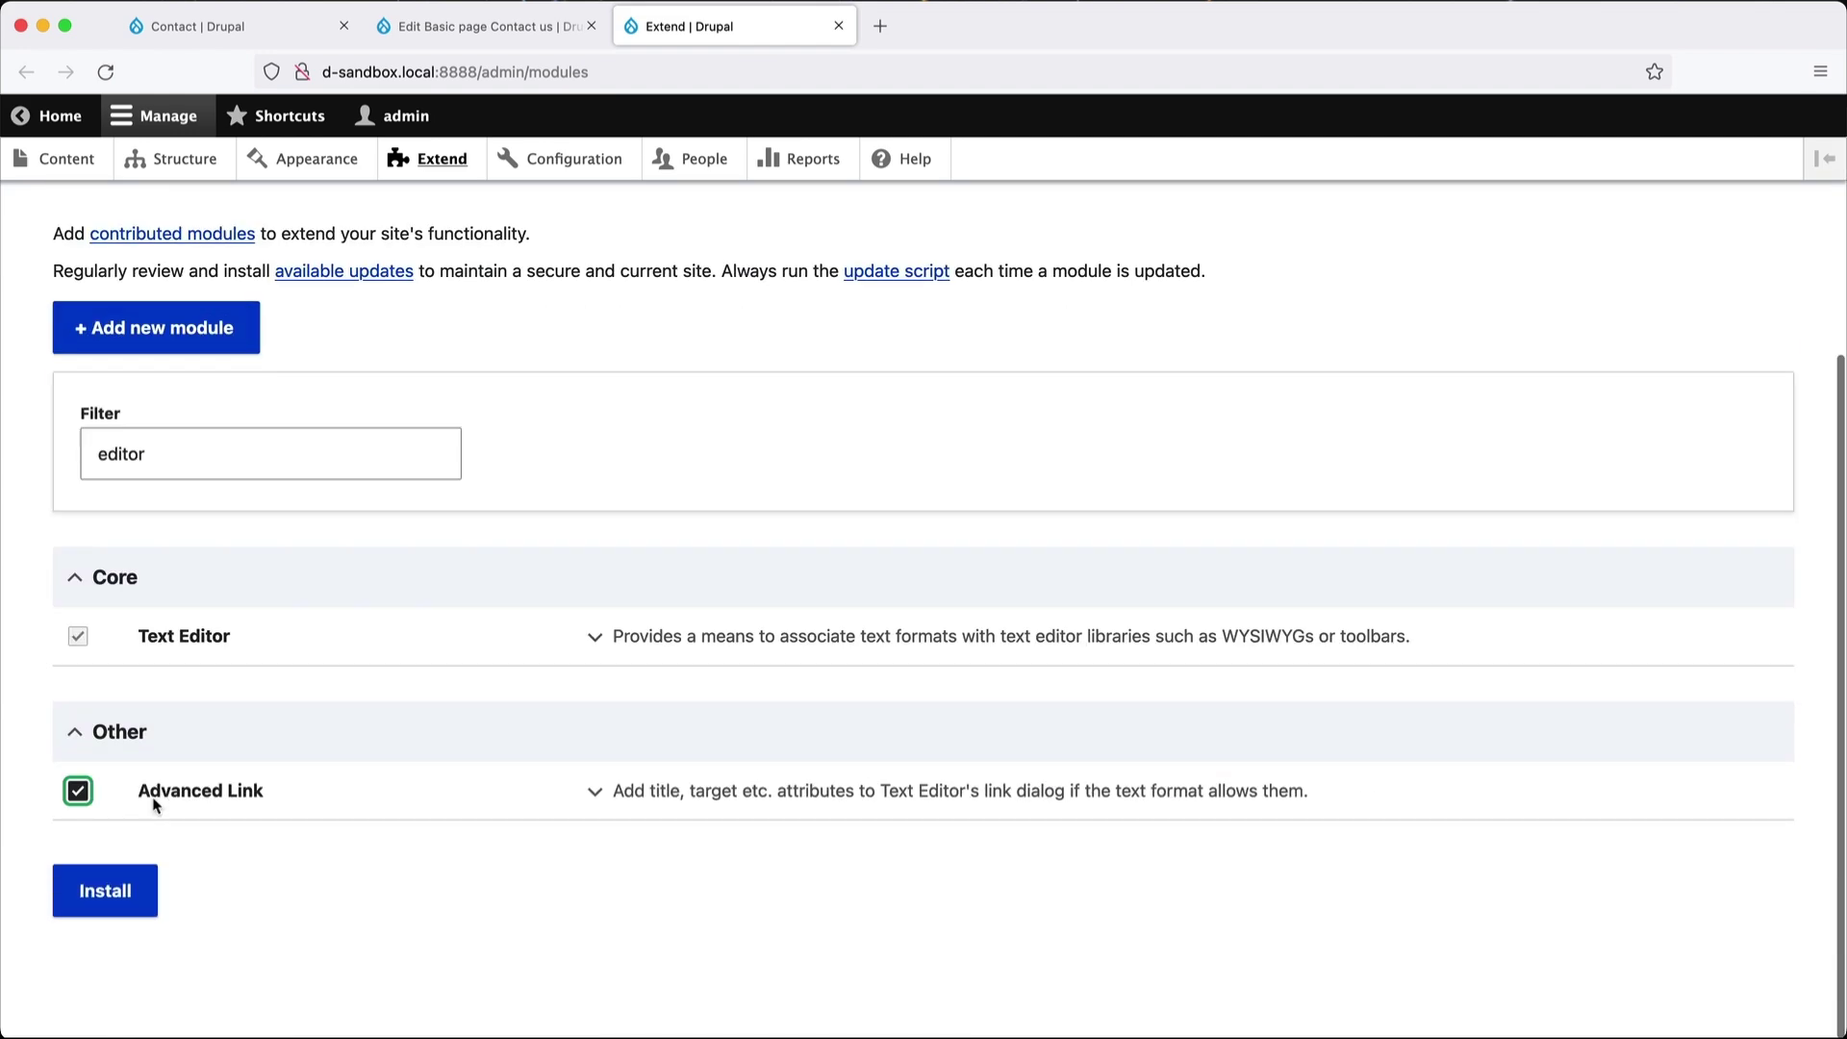
{"action": "left_click", "coordinate": [106, 893]}
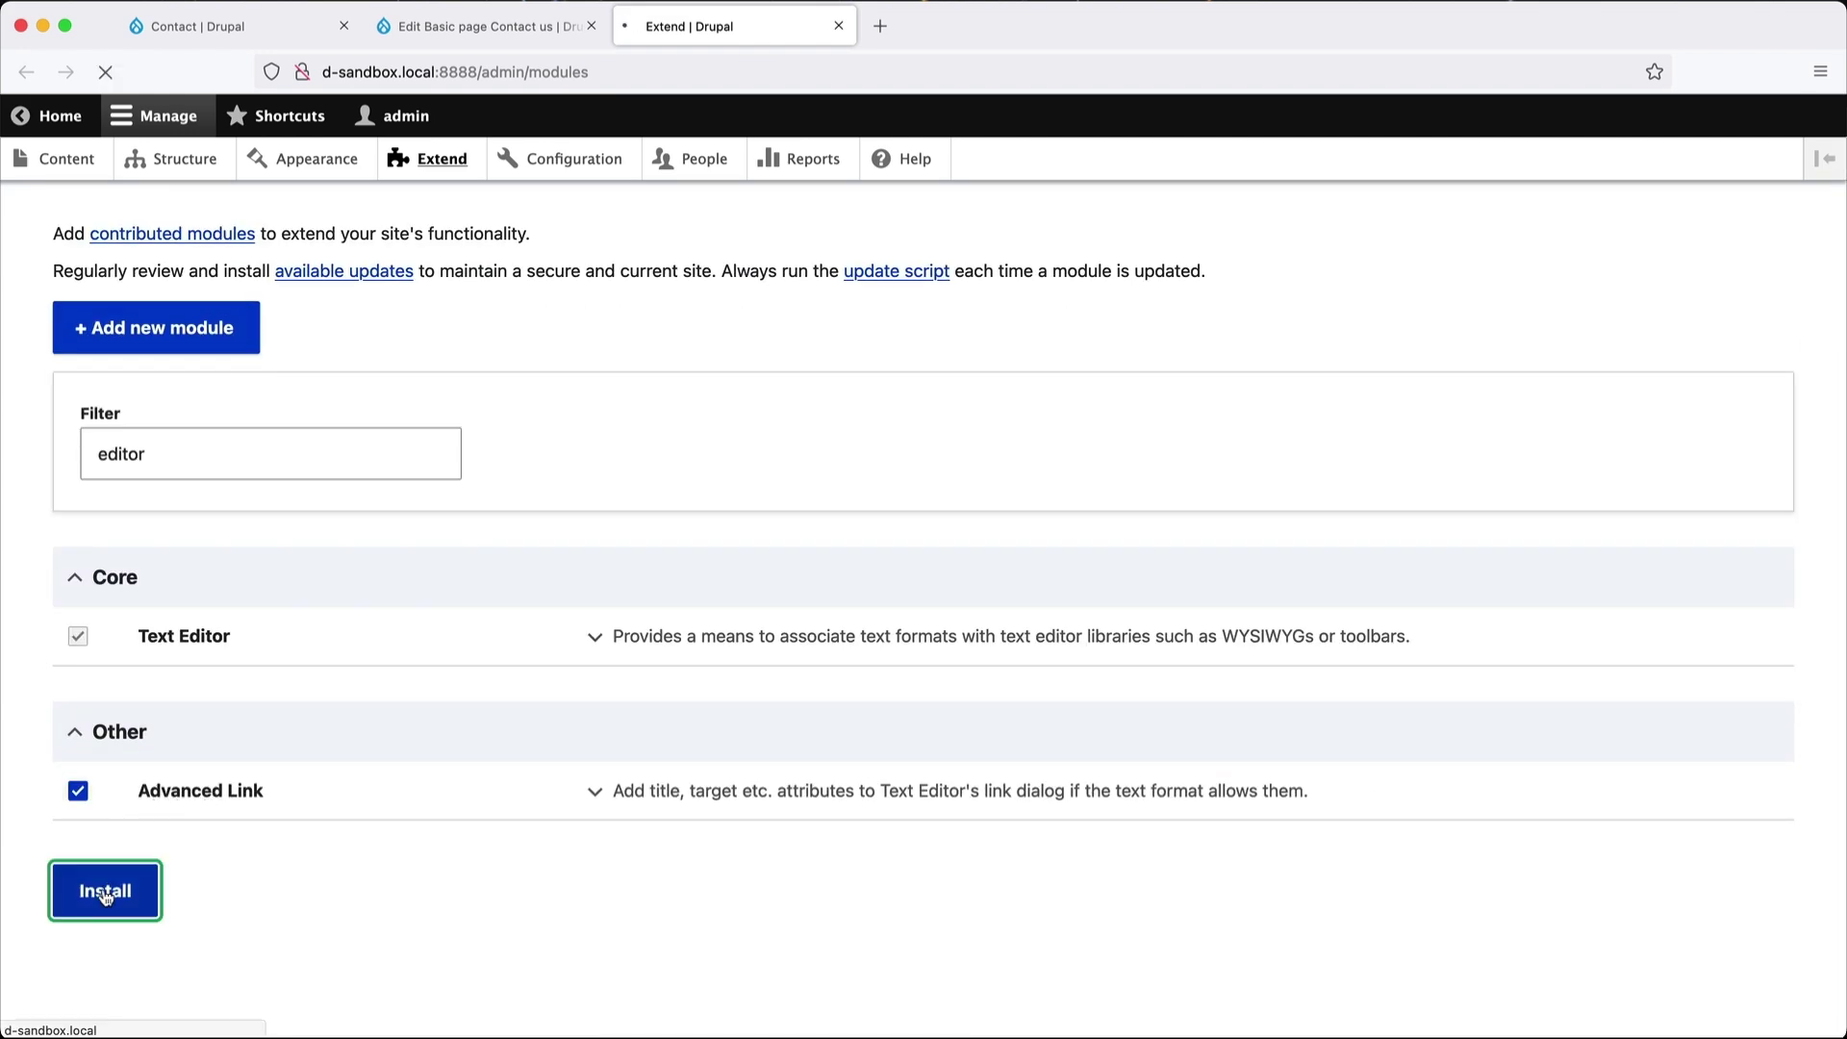
{"action": "left_click", "coordinate": [476, 29]}
{"action": "left_click", "coordinate": [582, 68]}
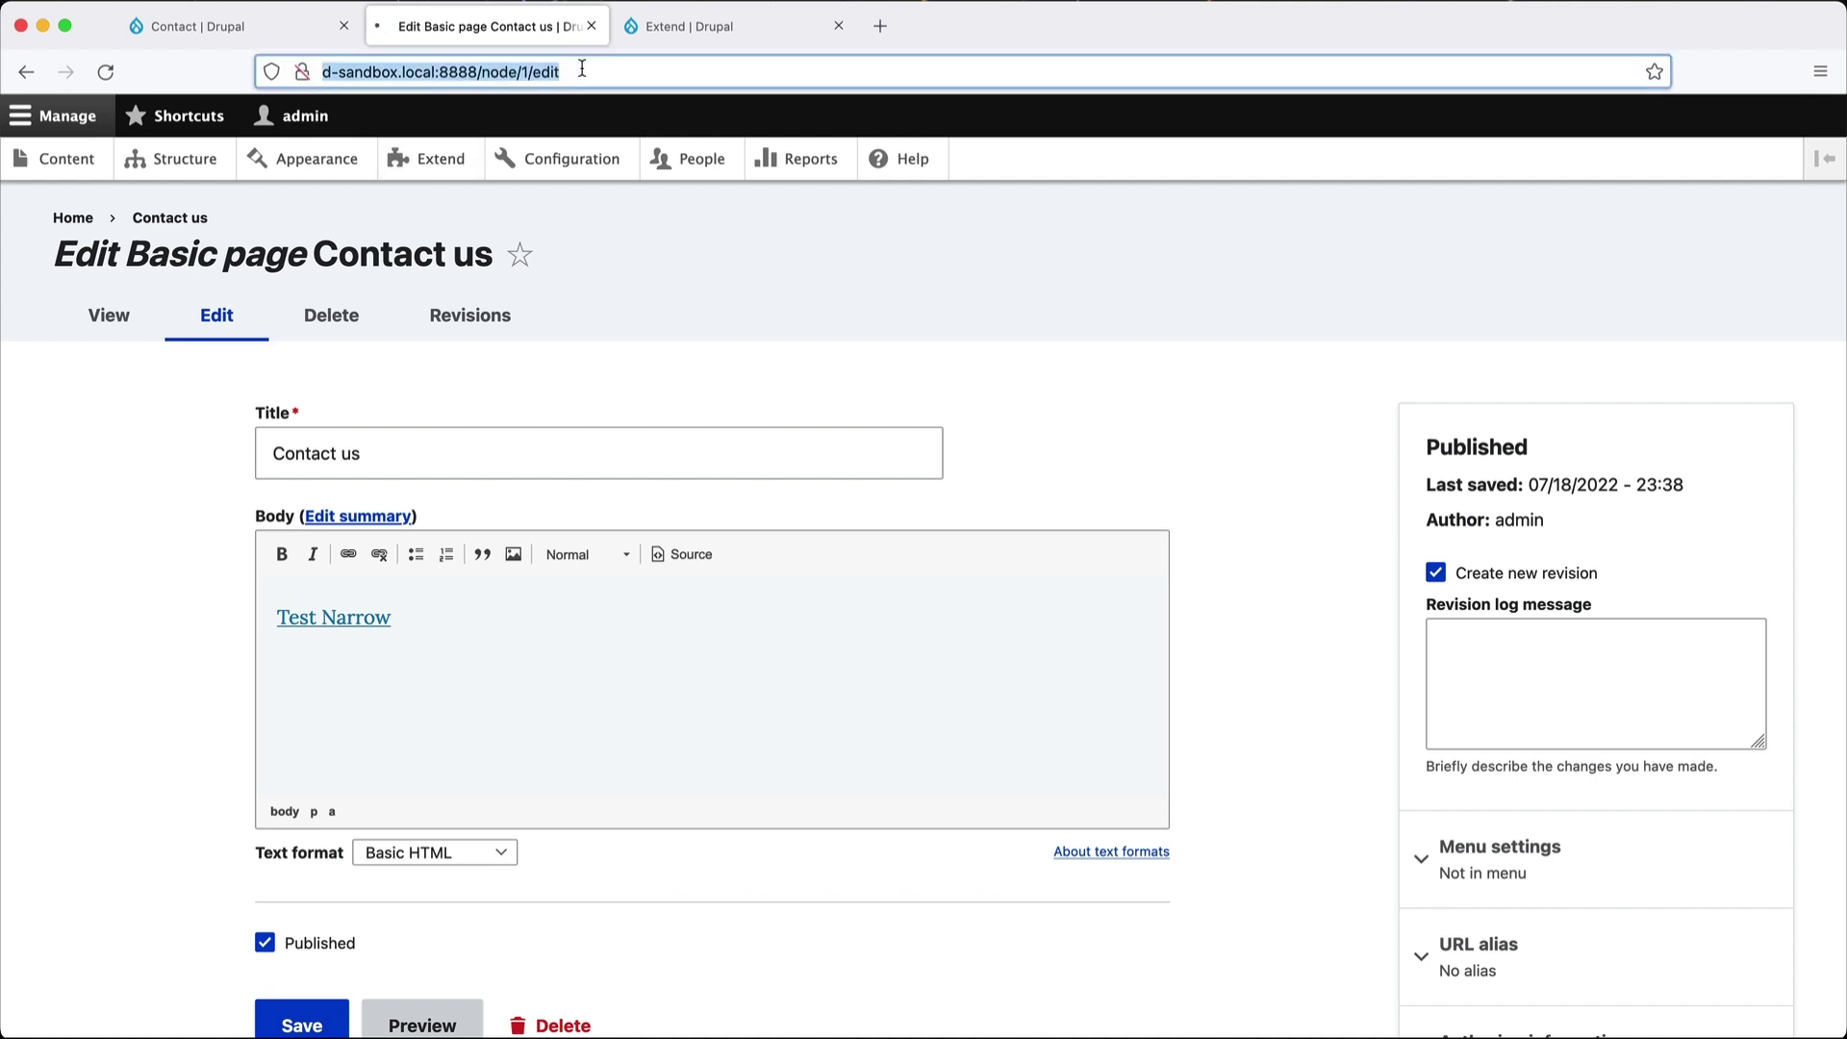
Append btn-primary to Test Narrow's Advanced CSS classes, save the link, and verify the classes in Source.
{"action": "left_click", "coordinate": [352, 620]}
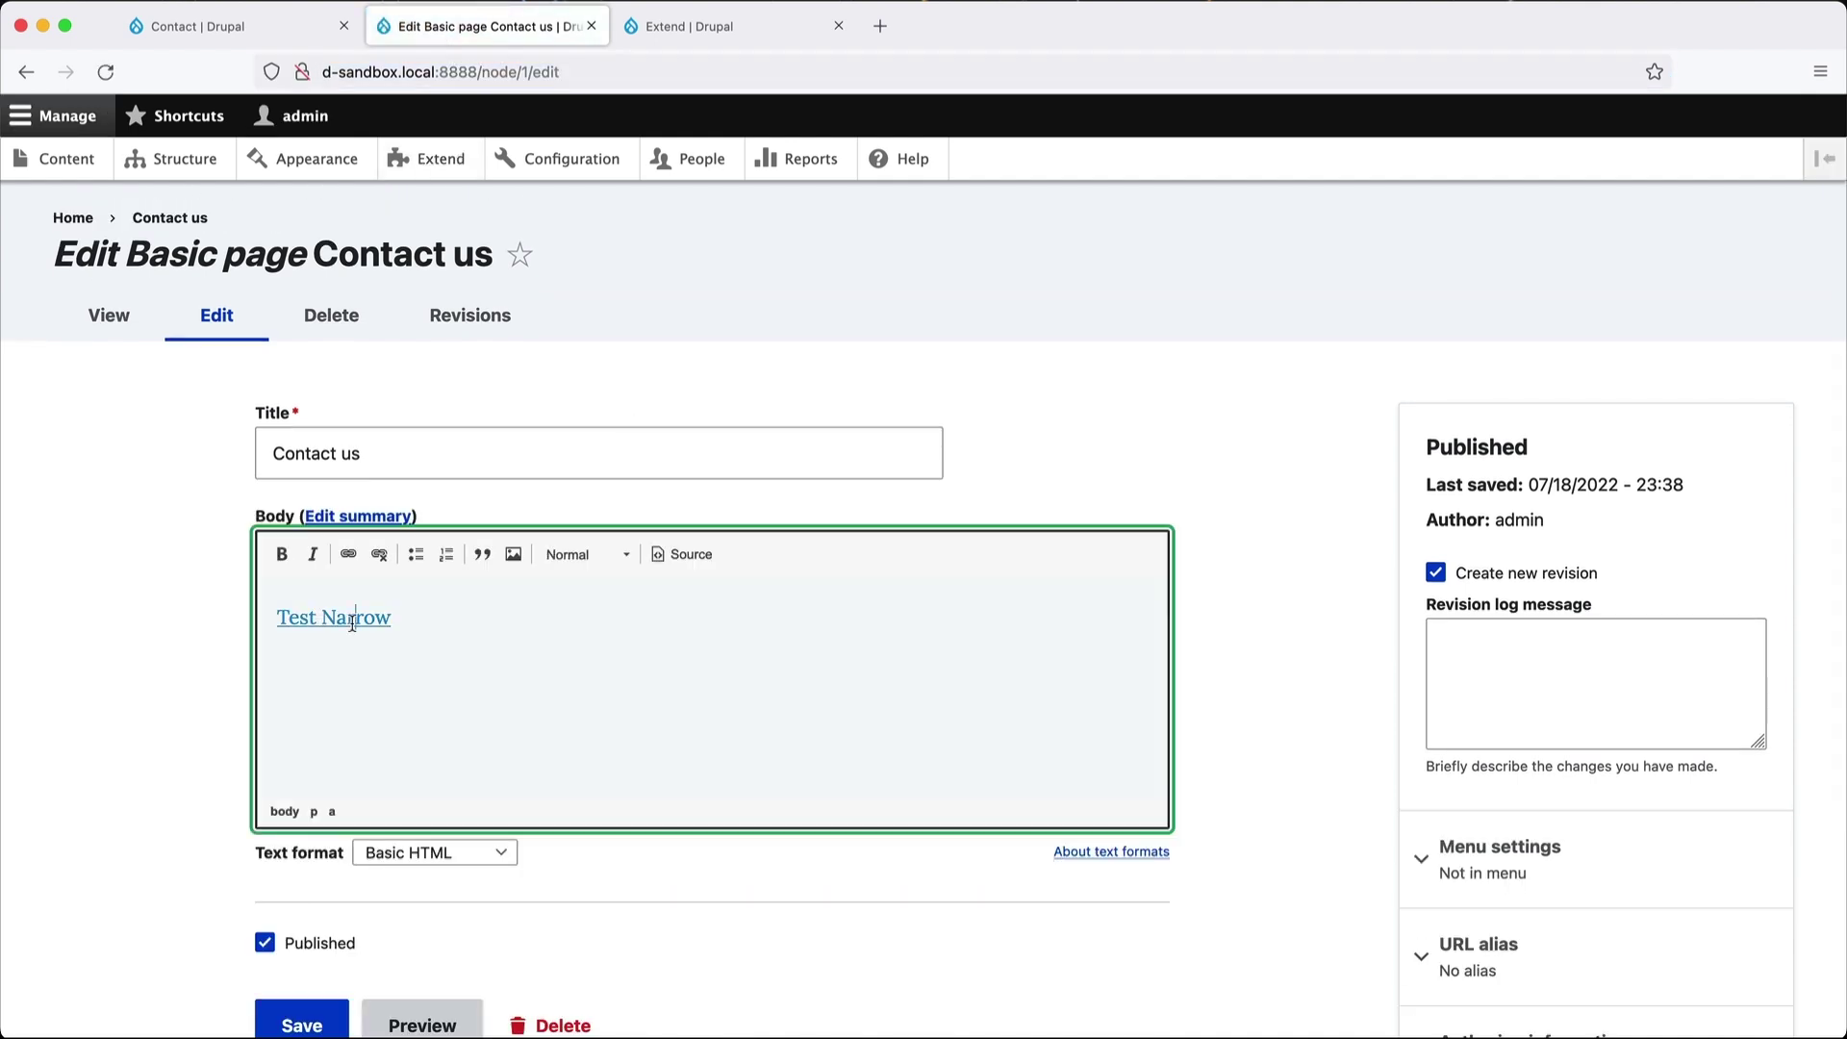
{"action": "left_click", "coordinate": [351, 556]}
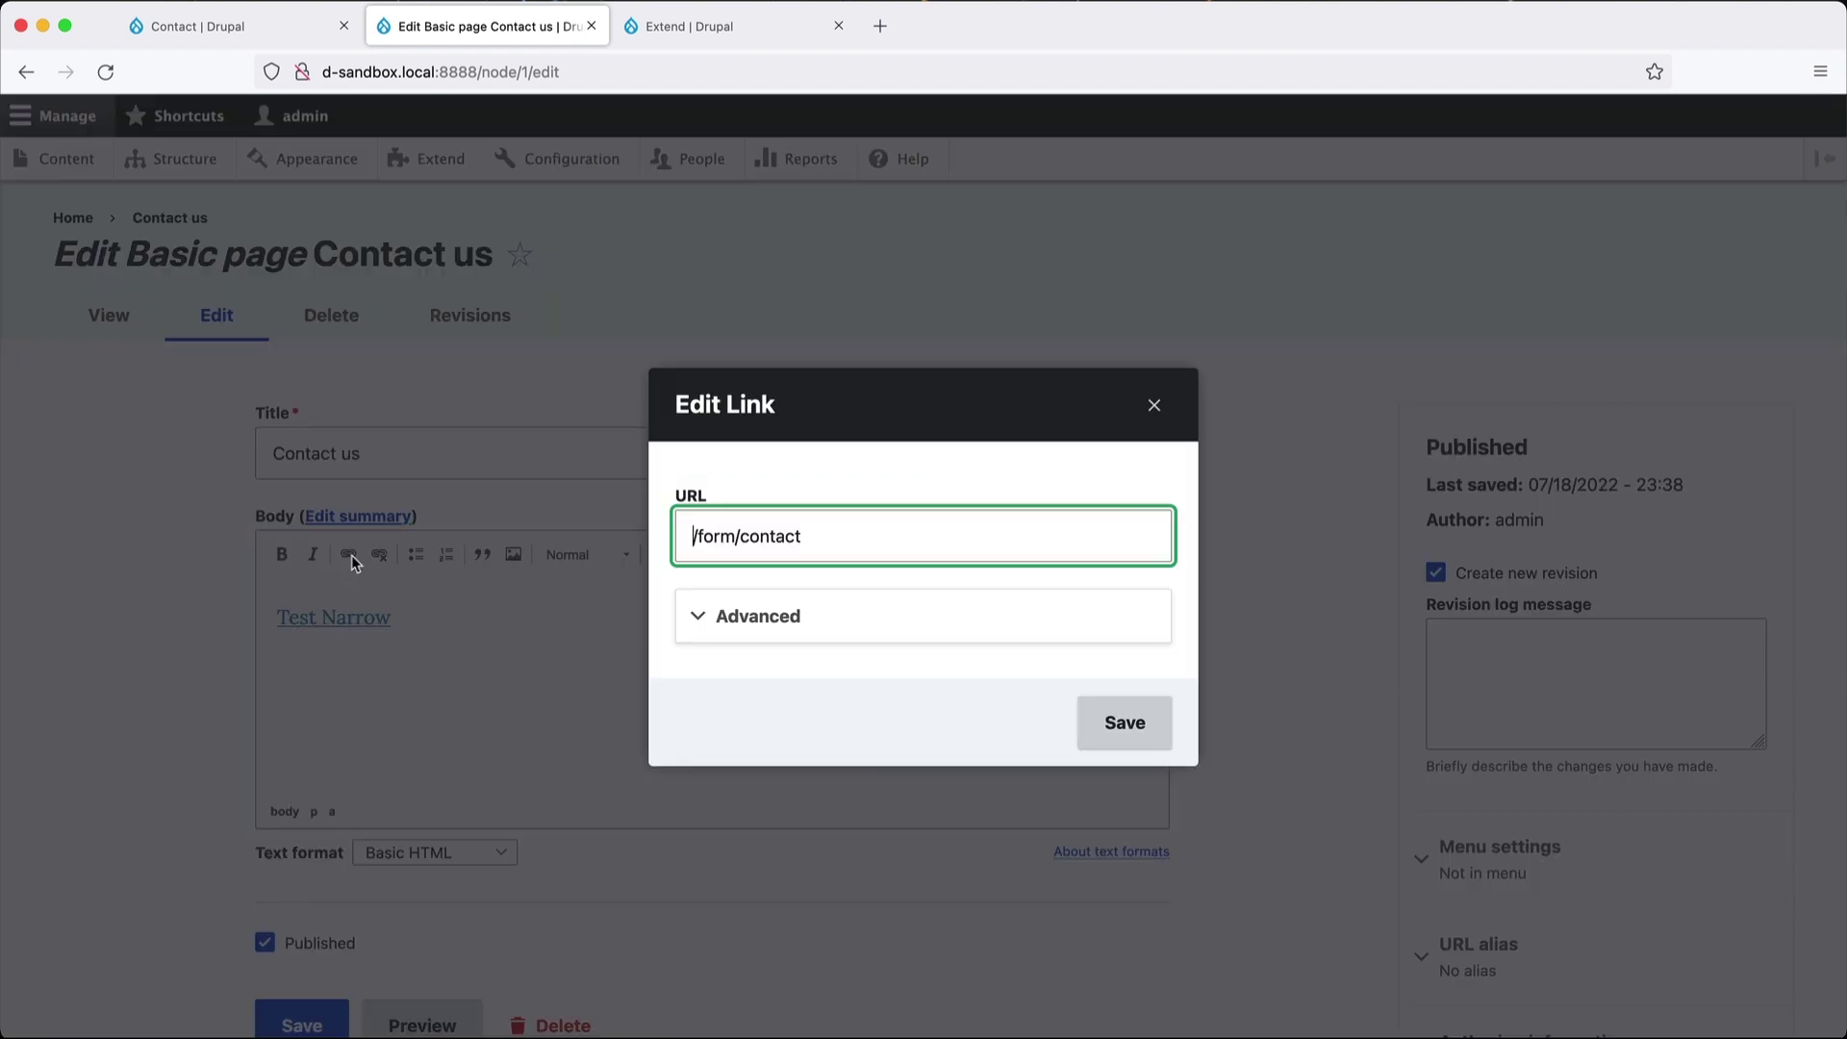
{"action": "left_click", "coordinate": [740, 623]}
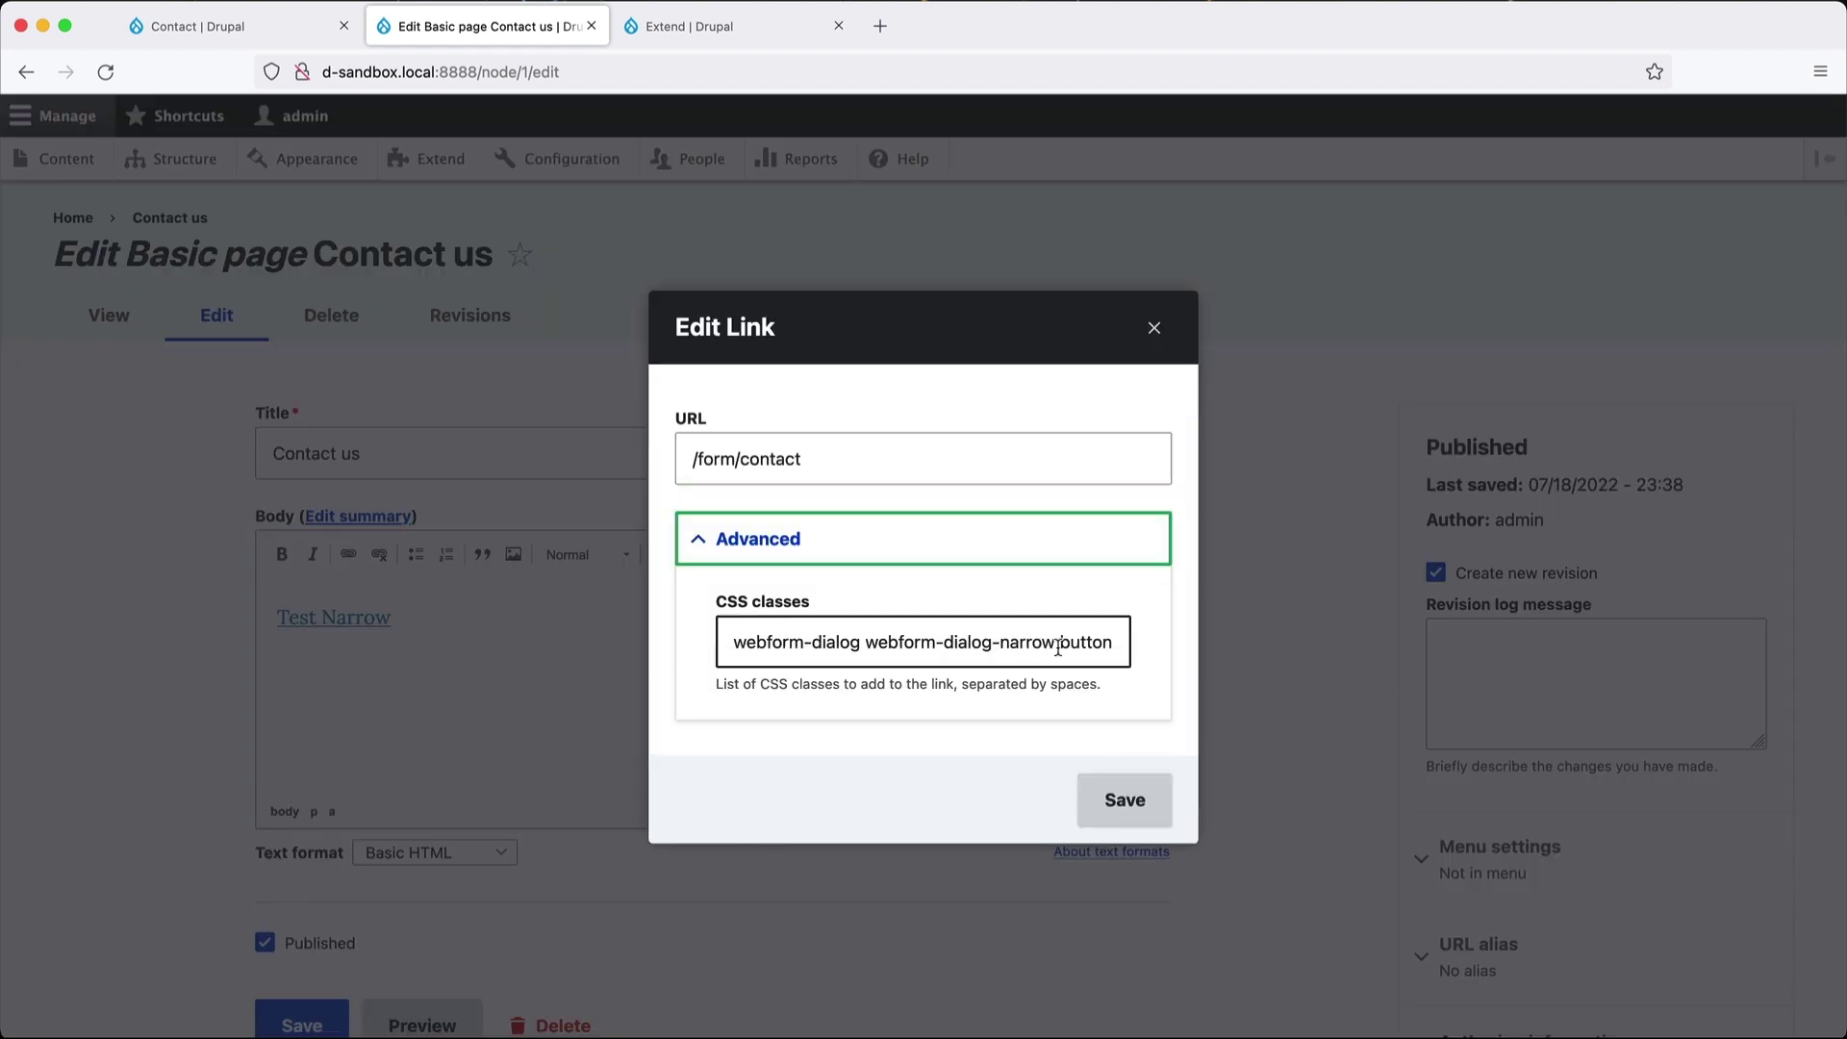
{"action": "left_click_drag", "start_coordinate": [1119, 643], "coordinate": [743, 638]}
{"action": "key", "text": "Right"}
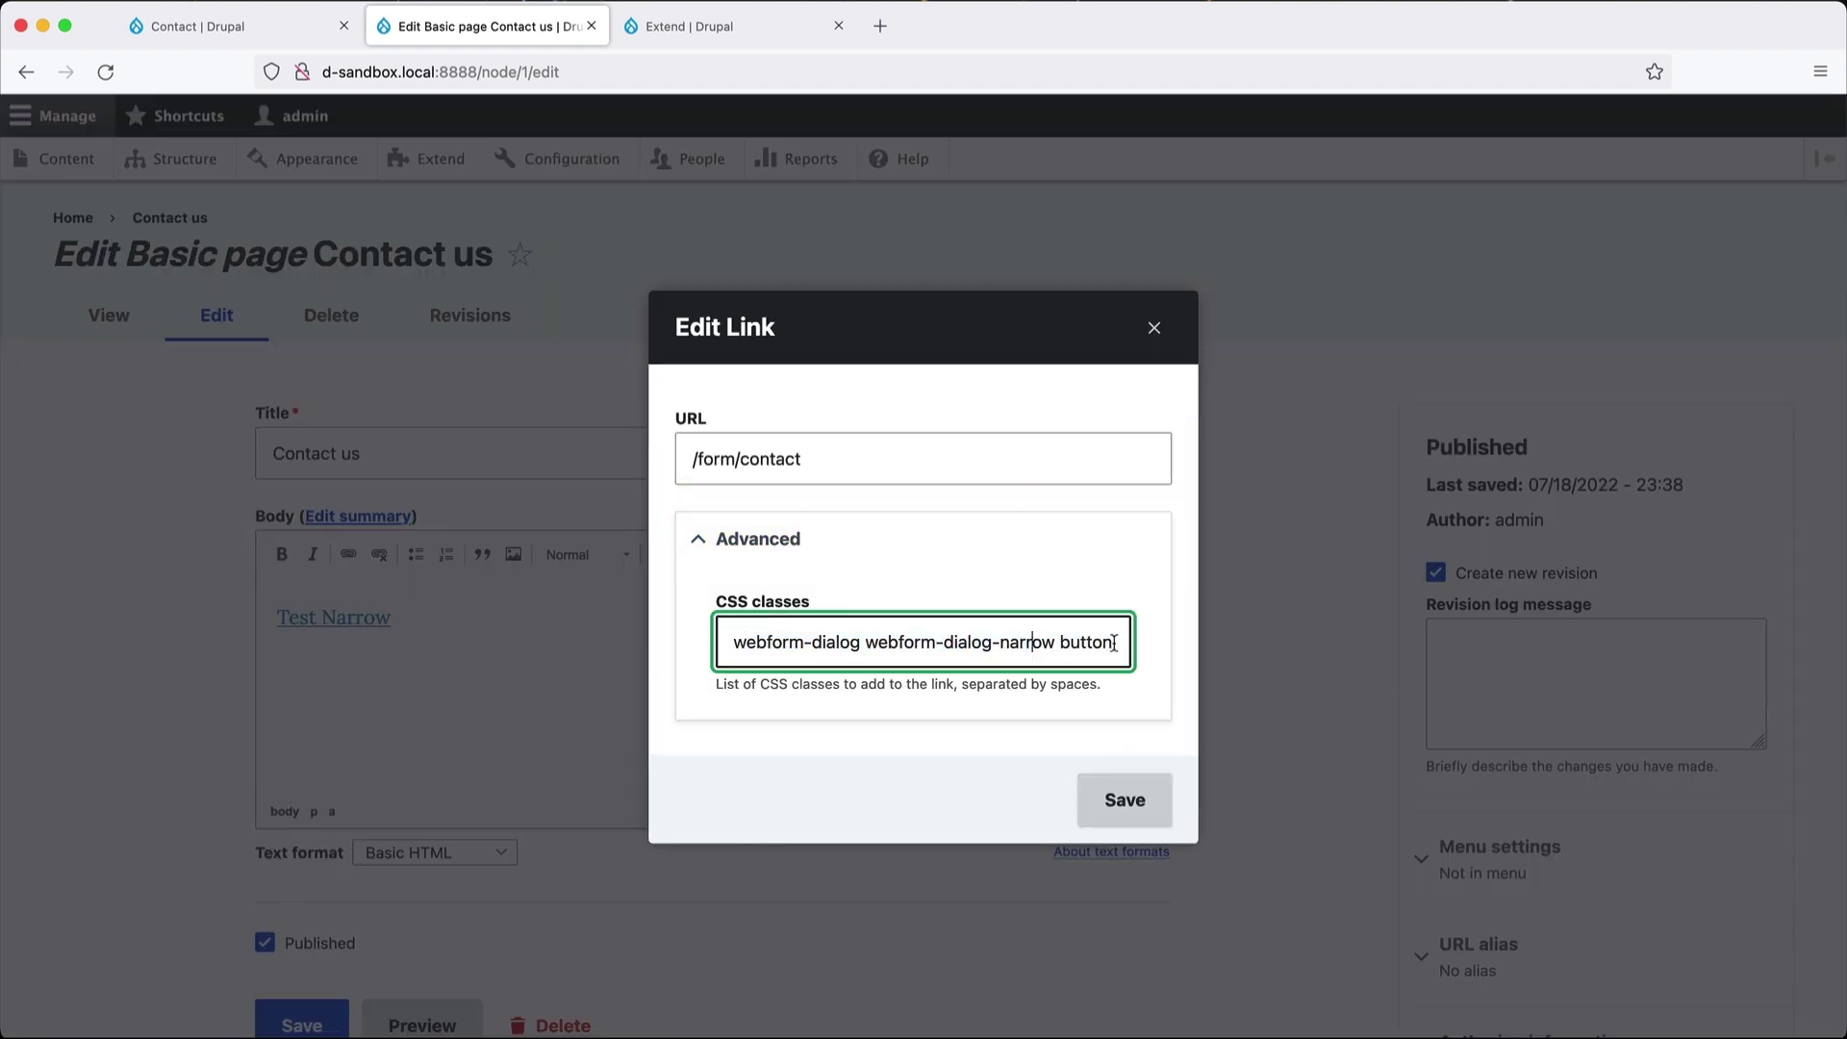
{"action": "type", "text": "btn"}
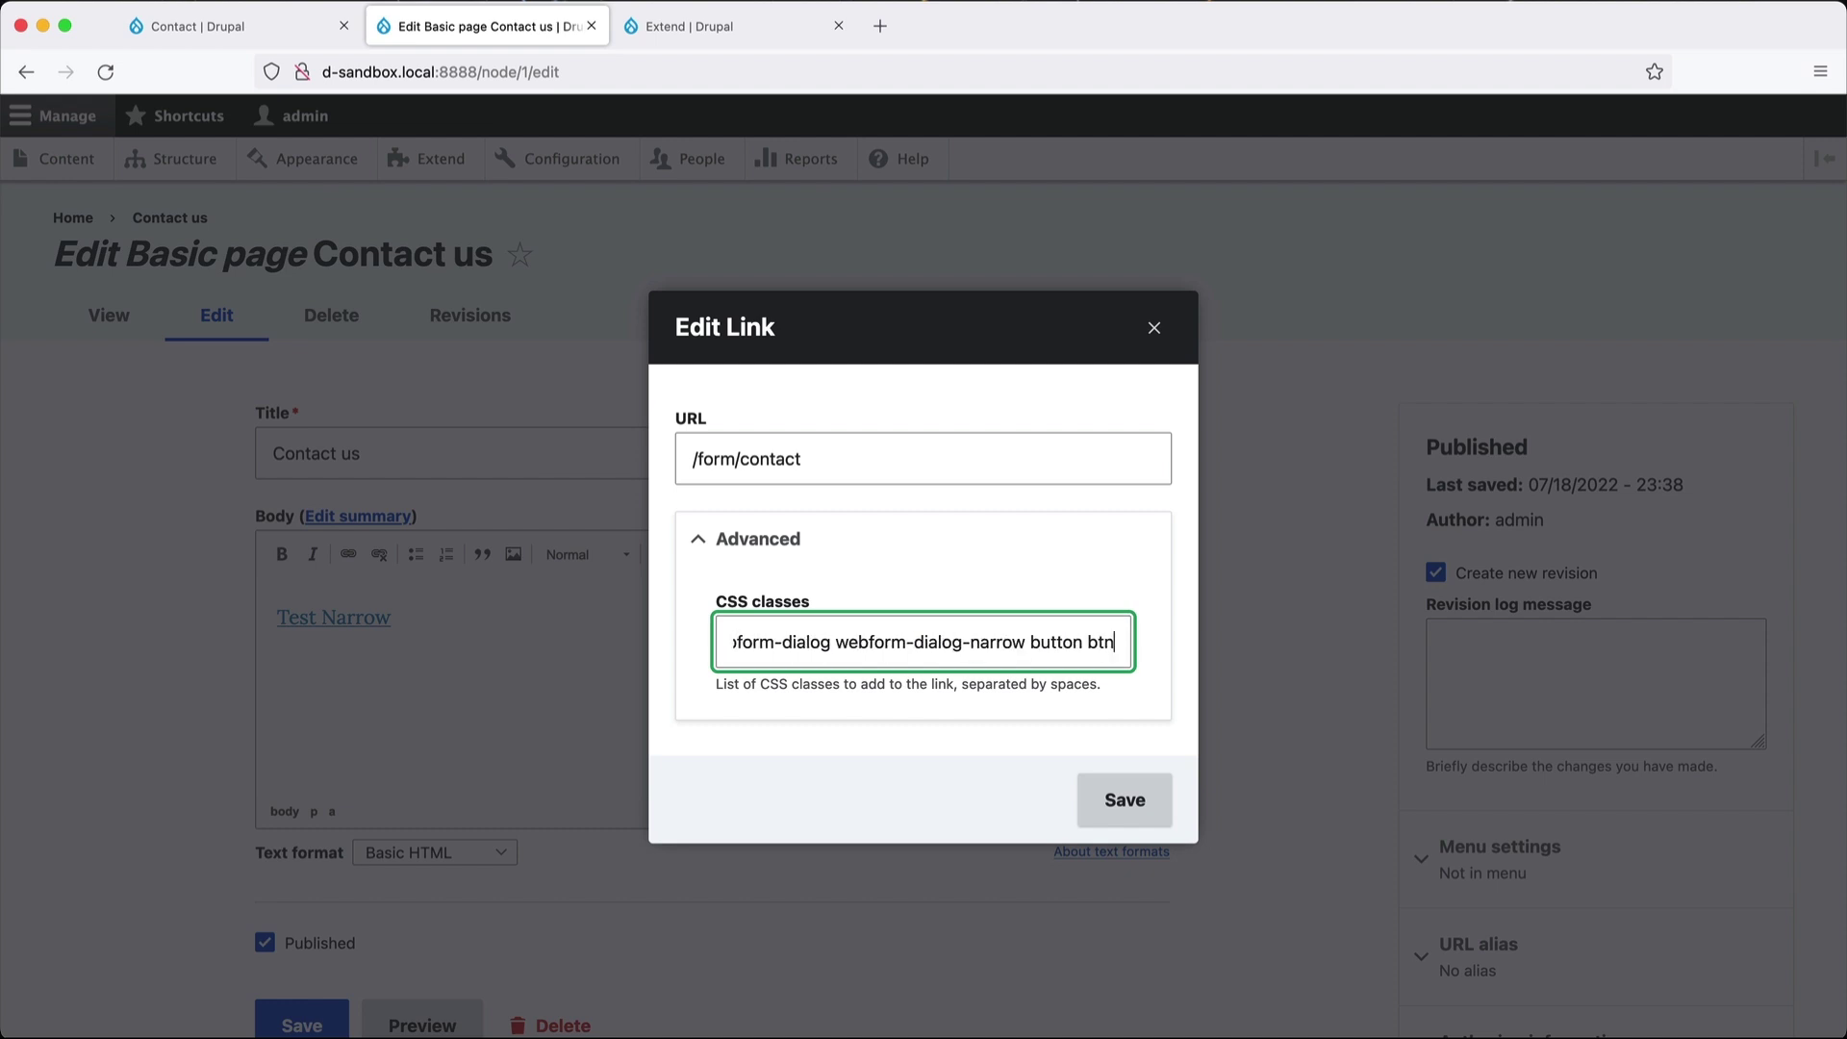
{"action": "type", "text": "-piimary"}
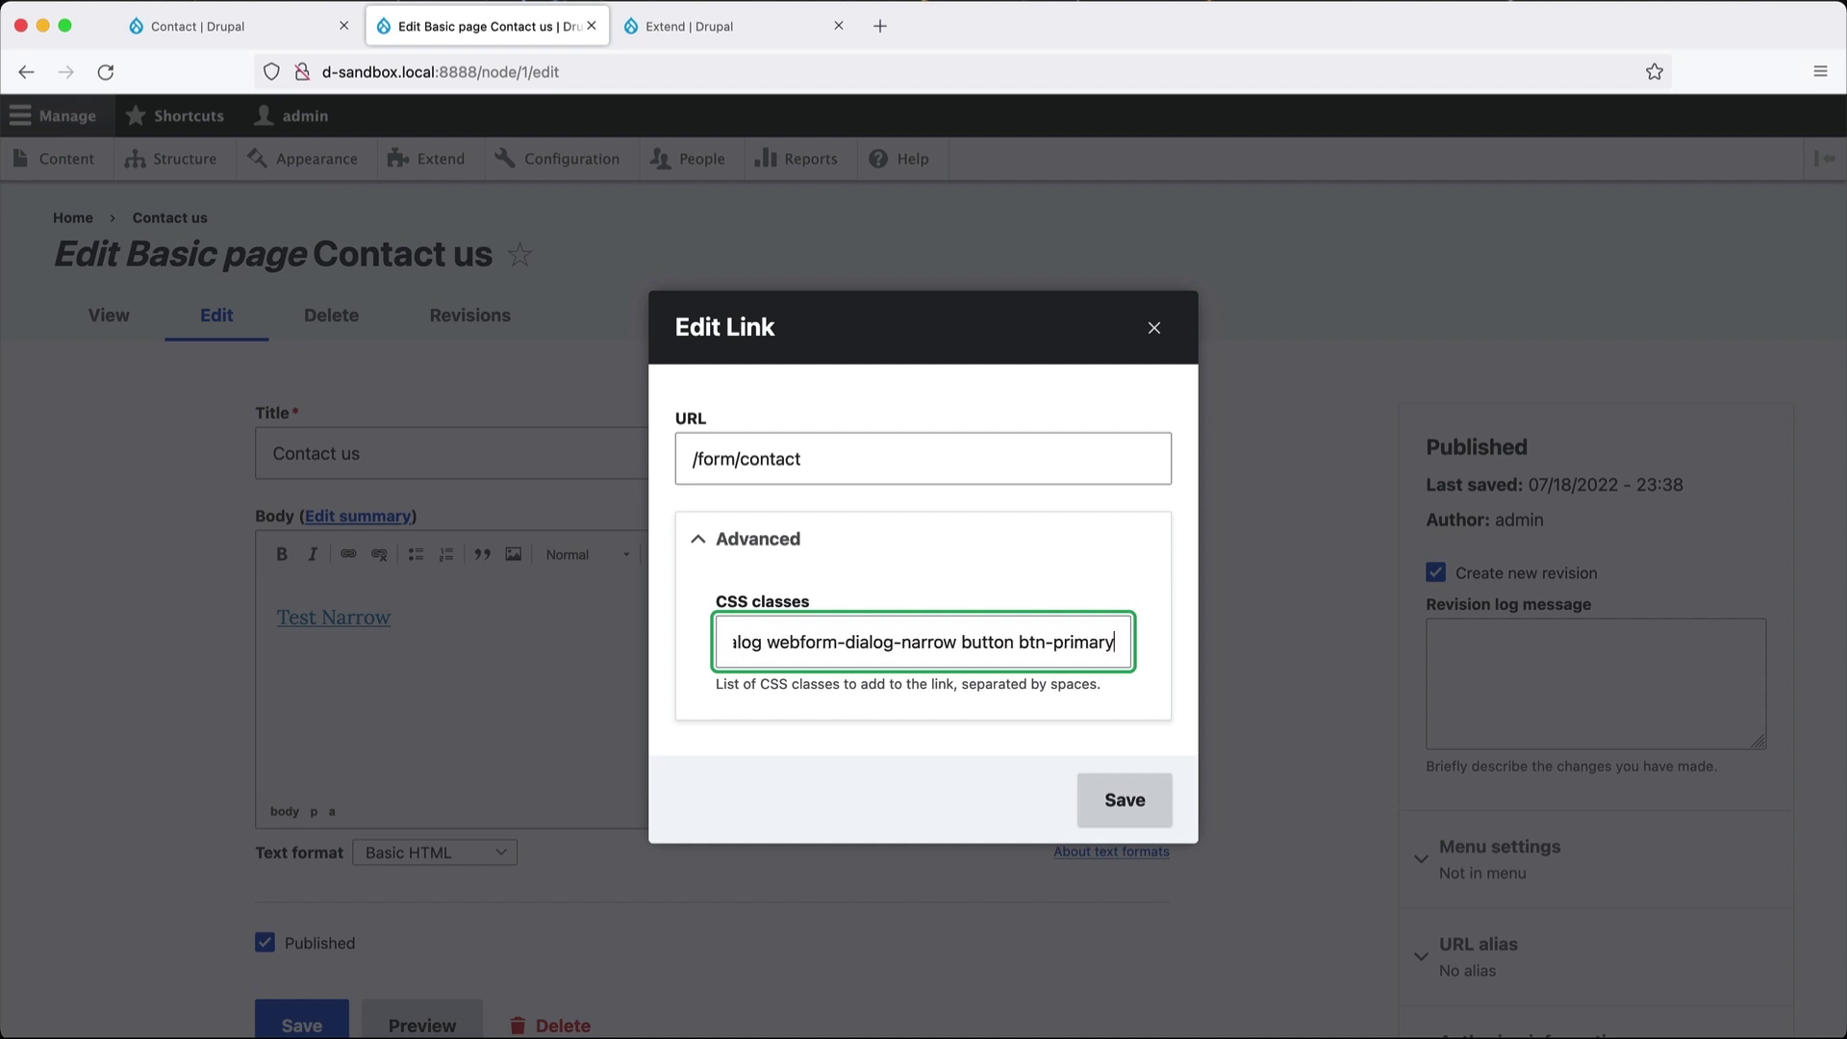
{"action": "left_click", "coordinate": [1118, 795]}
{"action": "left_click", "coordinate": [687, 565]}
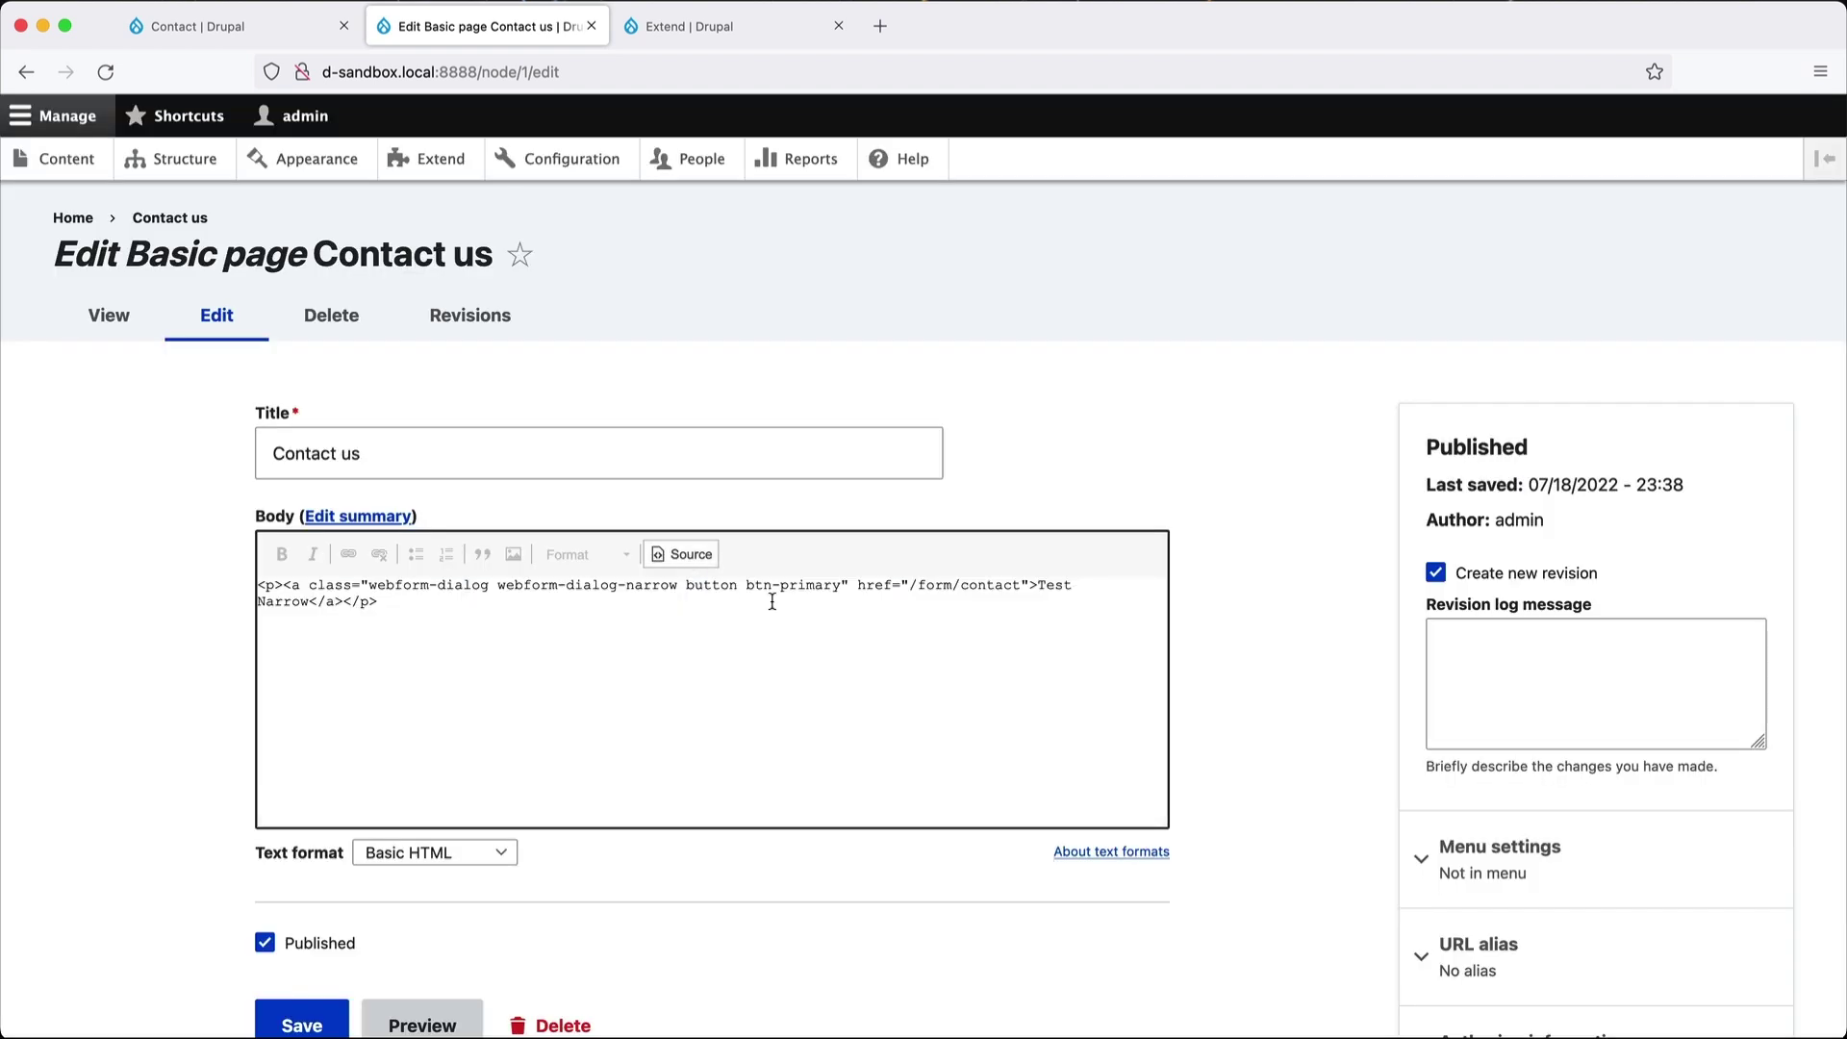
{"action": "left_click_drag", "start_coordinate": [842, 584], "coordinate": [762, 587]}
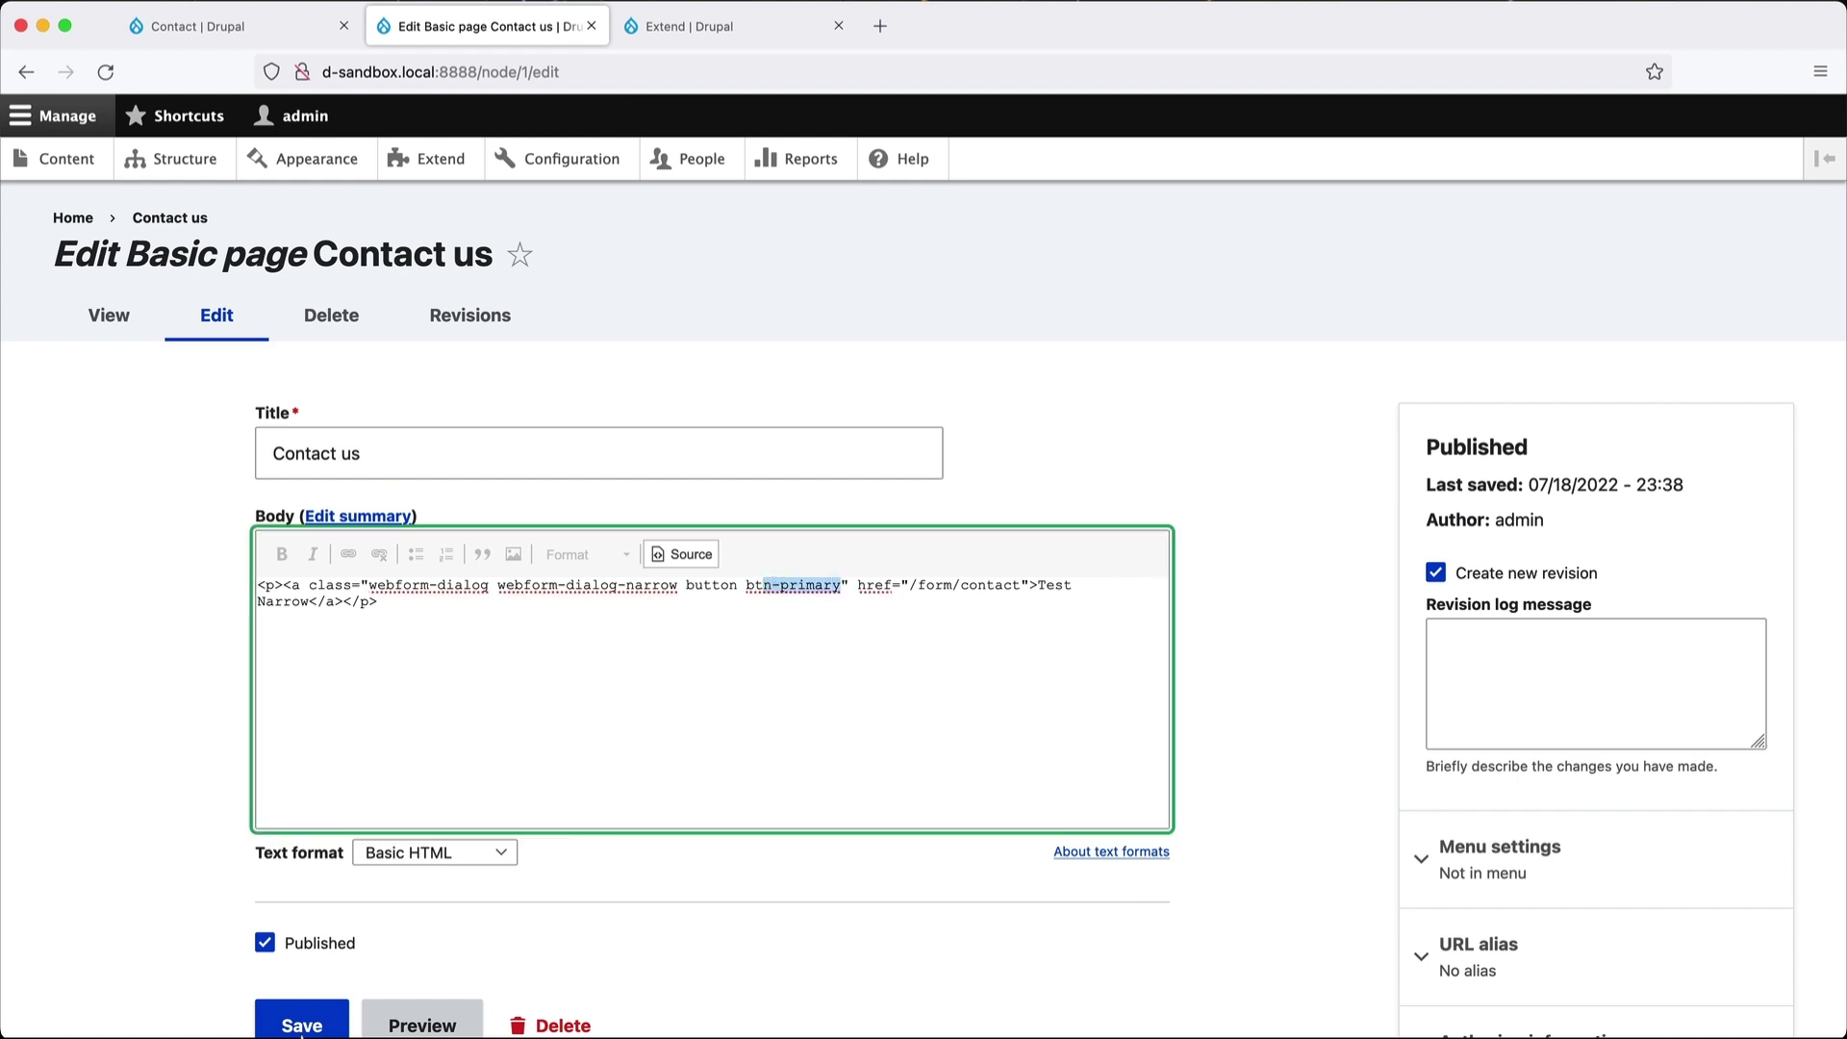